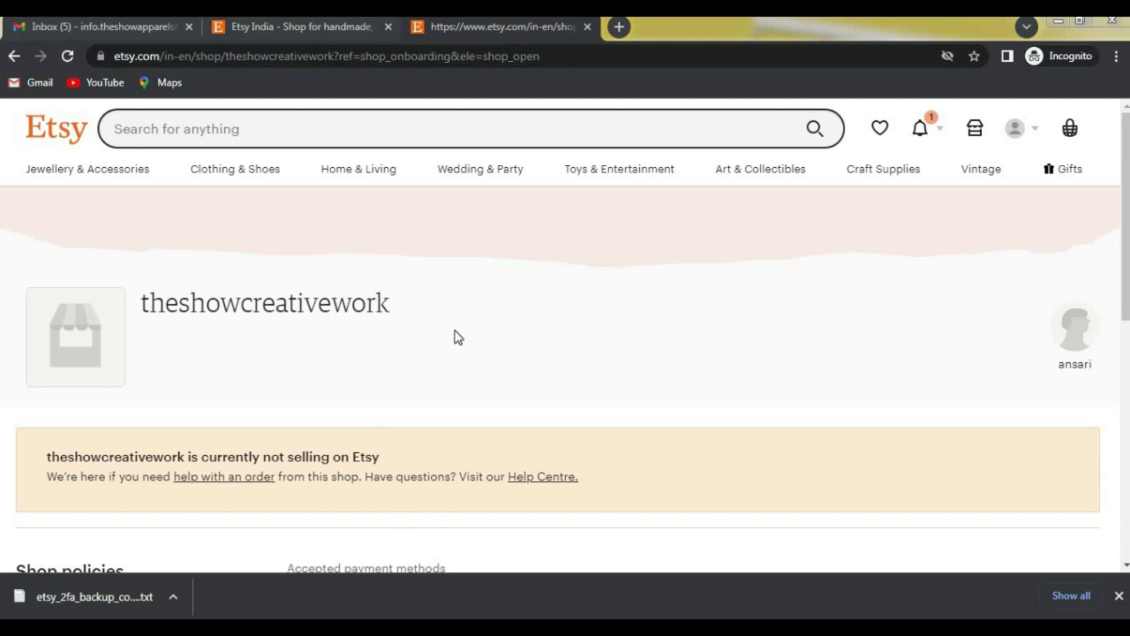
Step: In Gmail, open the Welcome email from Etsy, then return to the inbox list
{"action": "left_click", "coordinate": [124, 30]}
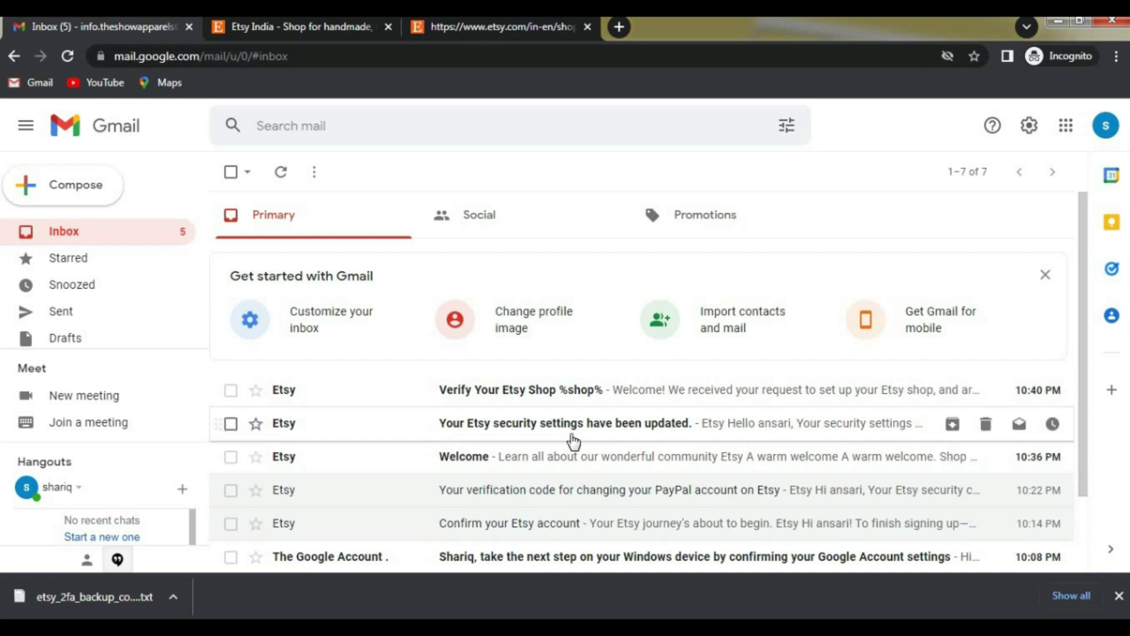
{"action": "left_click", "coordinate": [602, 469]}
{"action": "scroll", "coordinate": [661, 432], "scroll_direction": "down", "scroll_amount": 5}
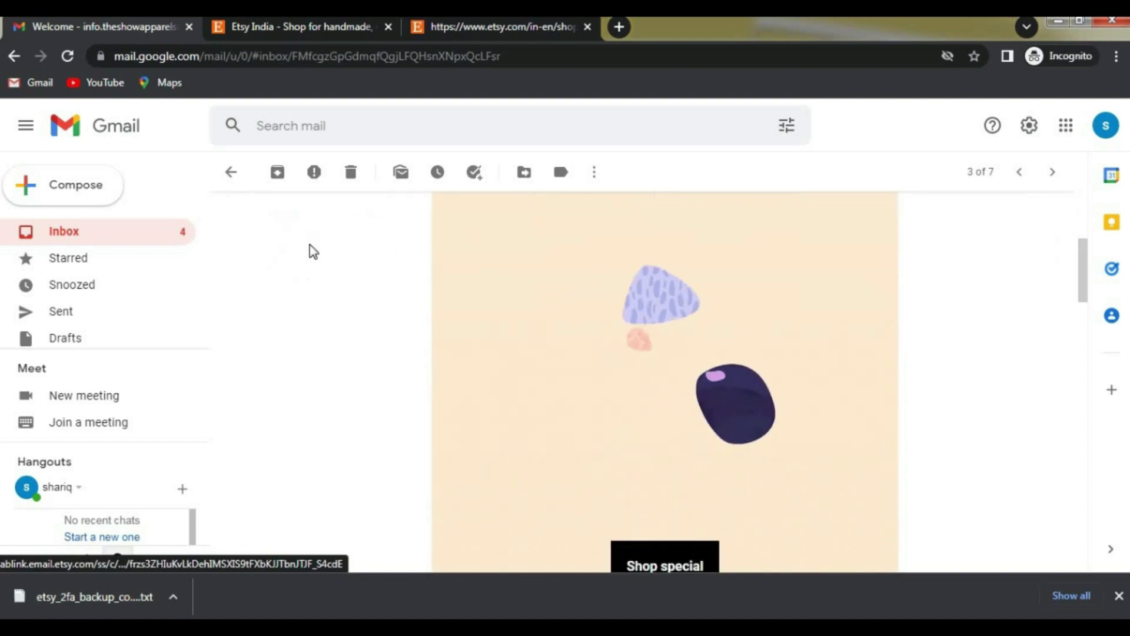
{"action": "left_click", "coordinate": [227, 171]}
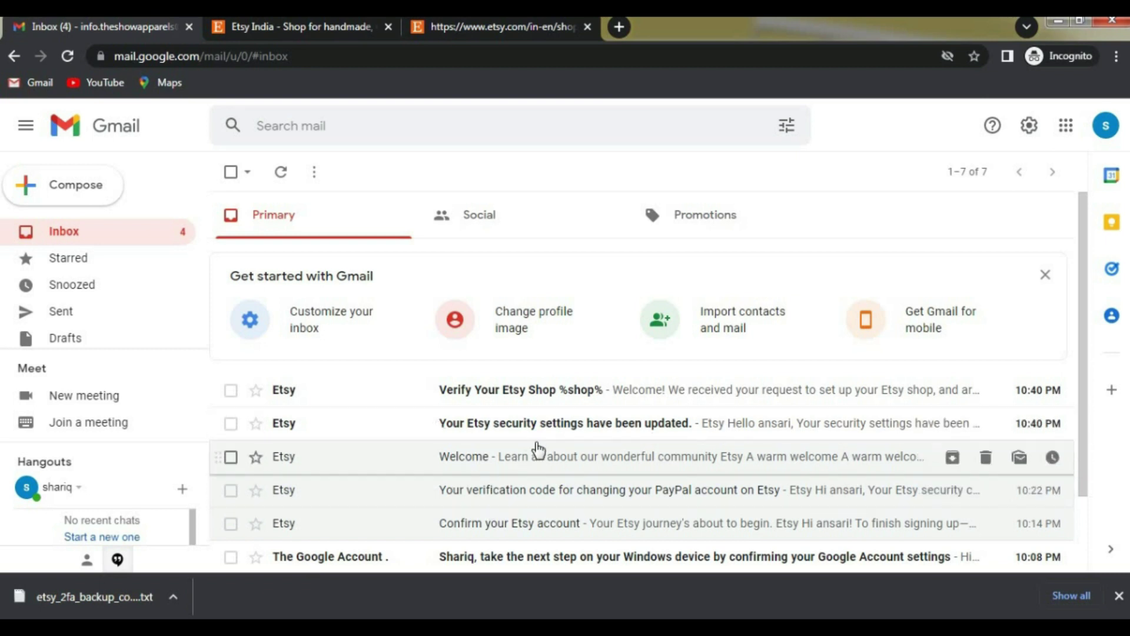
Step: Open the Verify Your Etsy Shop email and open its forms.gle registration link in a new tab
{"action": "left_click", "coordinate": [562, 397]}
{"action": "scroll", "coordinate": [400, 341], "scroll_direction": "down", "scroll_amount": 2}
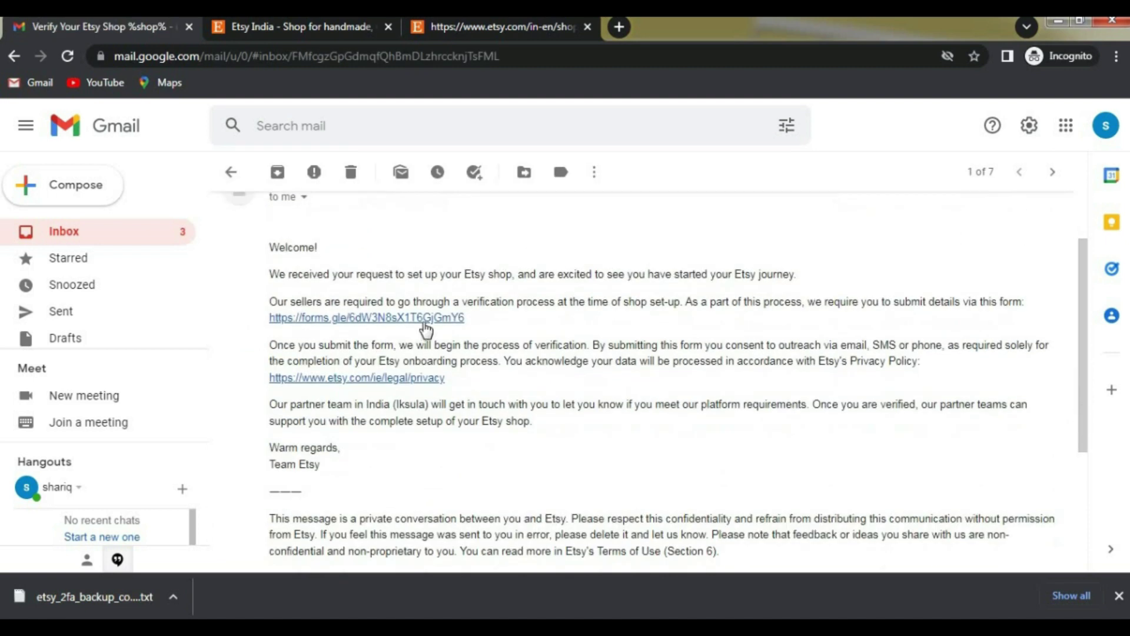
{"action": "right_click", "coordinate": [426, 327]}
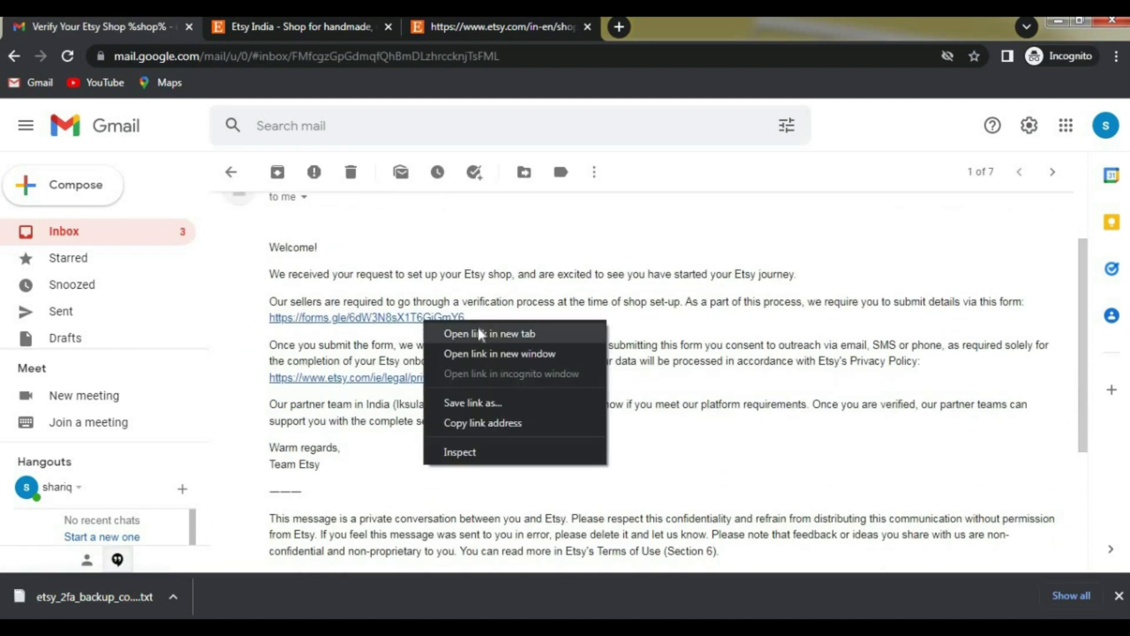
{"action": "left_click", "coordinate": [478, 327]}
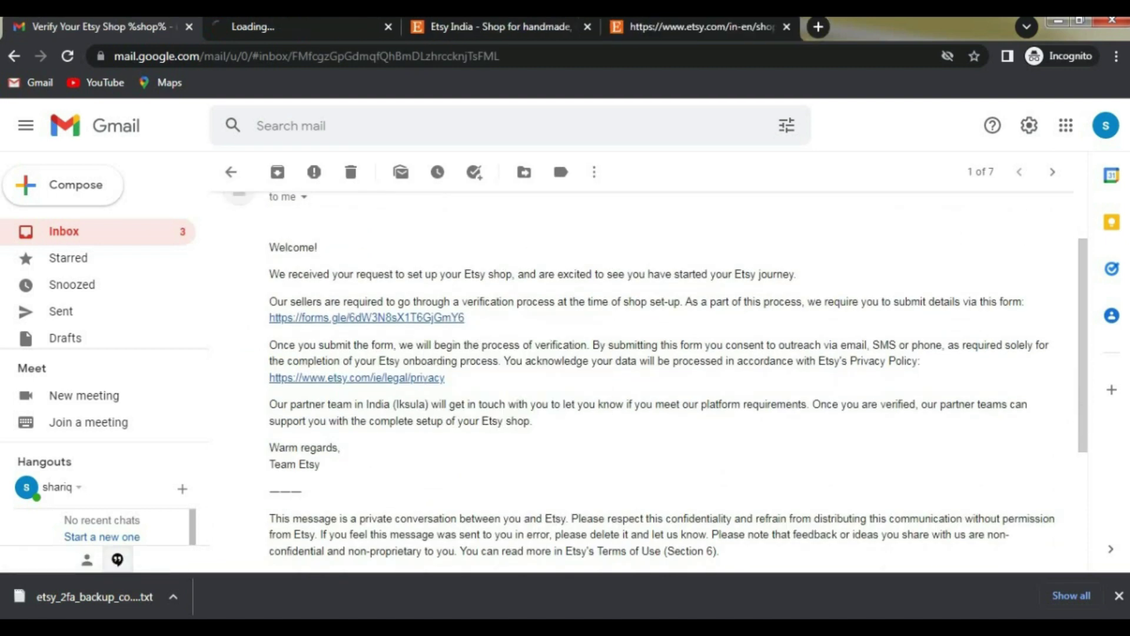
{"action": "left_click", "coordinate": [288, 29]}
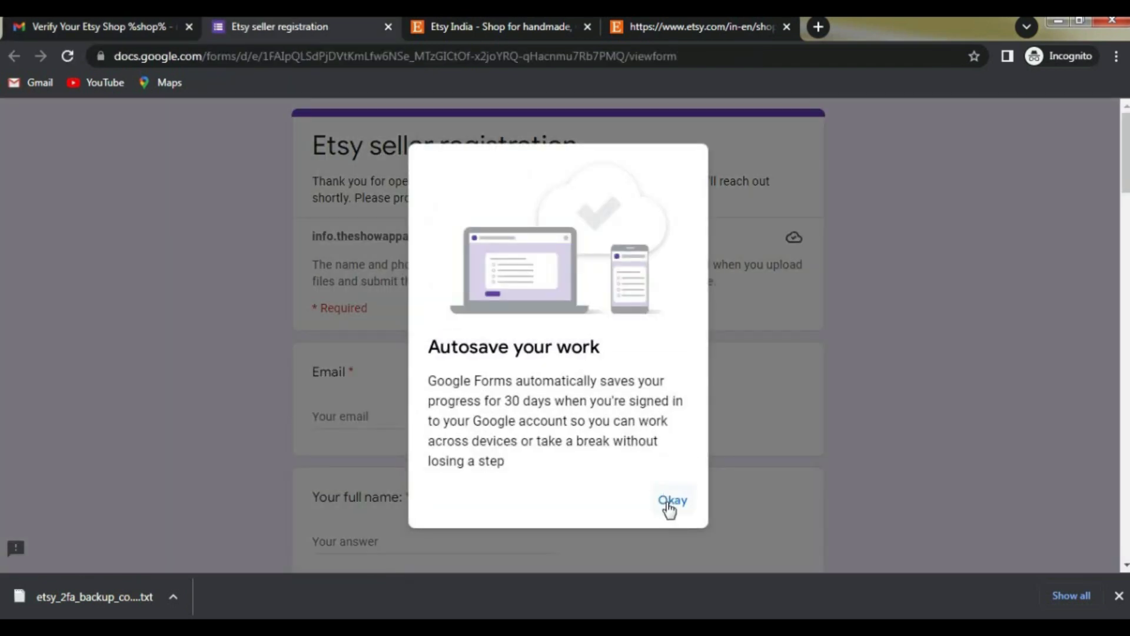
Step: Dismiss the autosave notice and paste the signed-in account email into the Email answer
{"action": "left_click", "coordinate": [669, 505]}
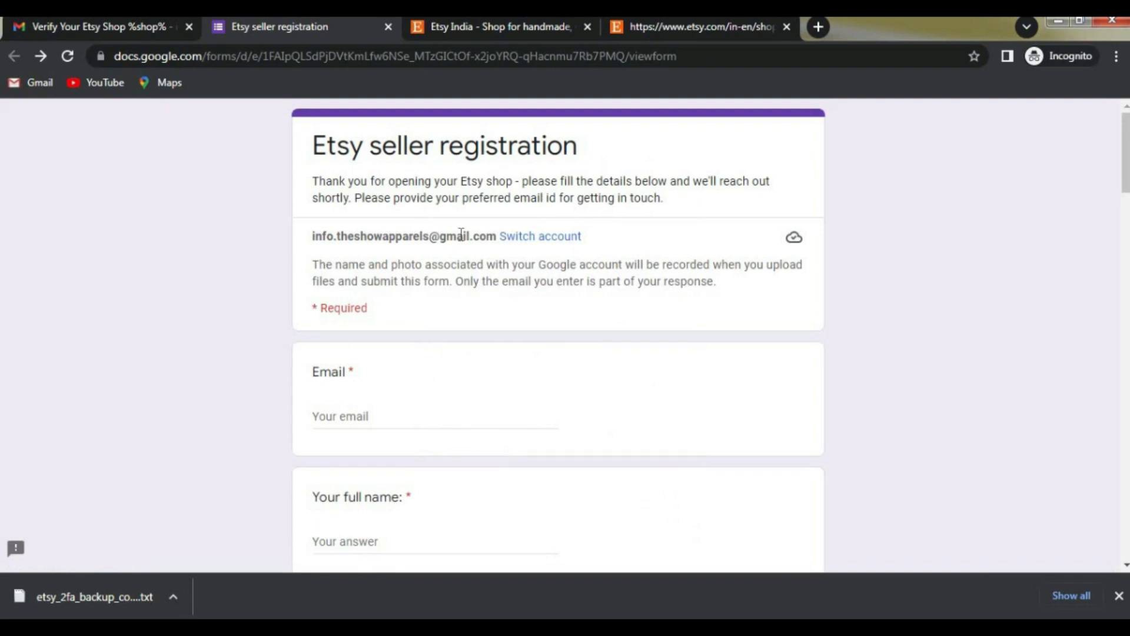
{"action": "left_click_drag", "start_coordinate": [311, 248], "coordinate": [469, 246]}
{"action": "left_click", "coordinate": [410, 360]}
{"action": "scroll", "coordinate": [410, 361], "scroll_direction": "down", "scroll_amount": 1}
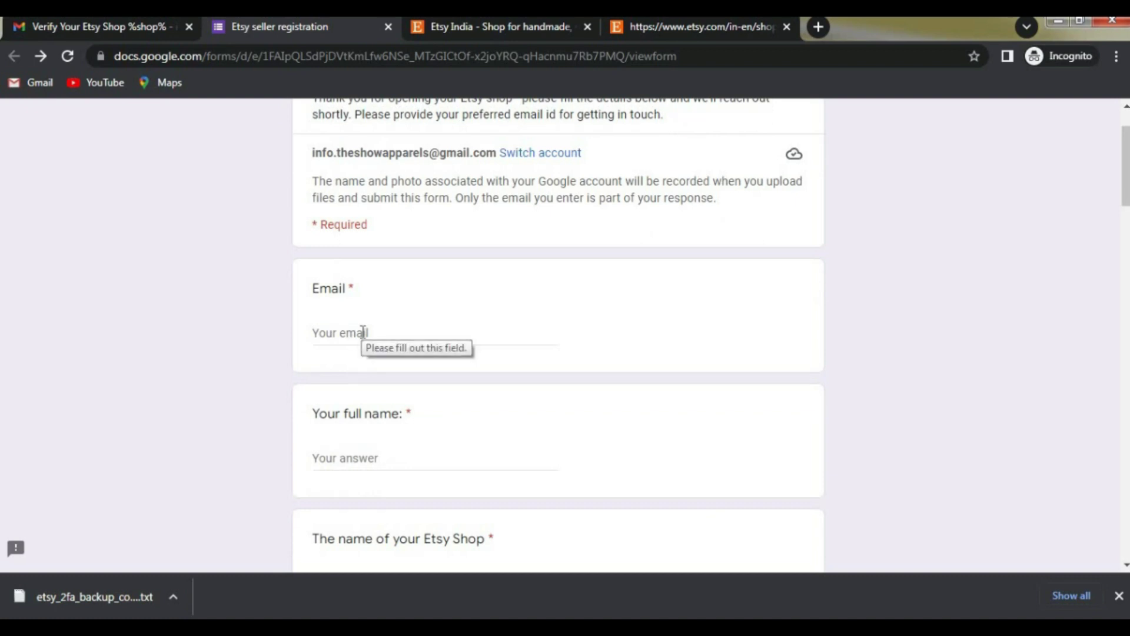
{"action": "left_click_drag", "start_coordinate": [312, 155], "coordinate": [497, 148]}
{"action": "key", "text": "ctrl+c"}
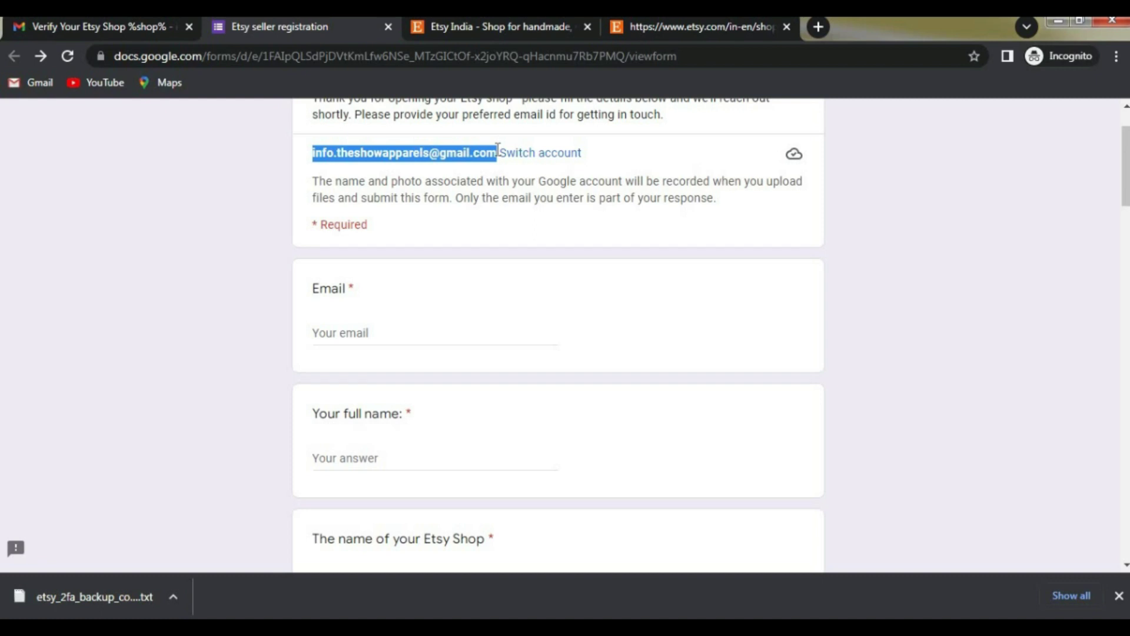
{"action": "left_click", "coordinate": [356, 333]}
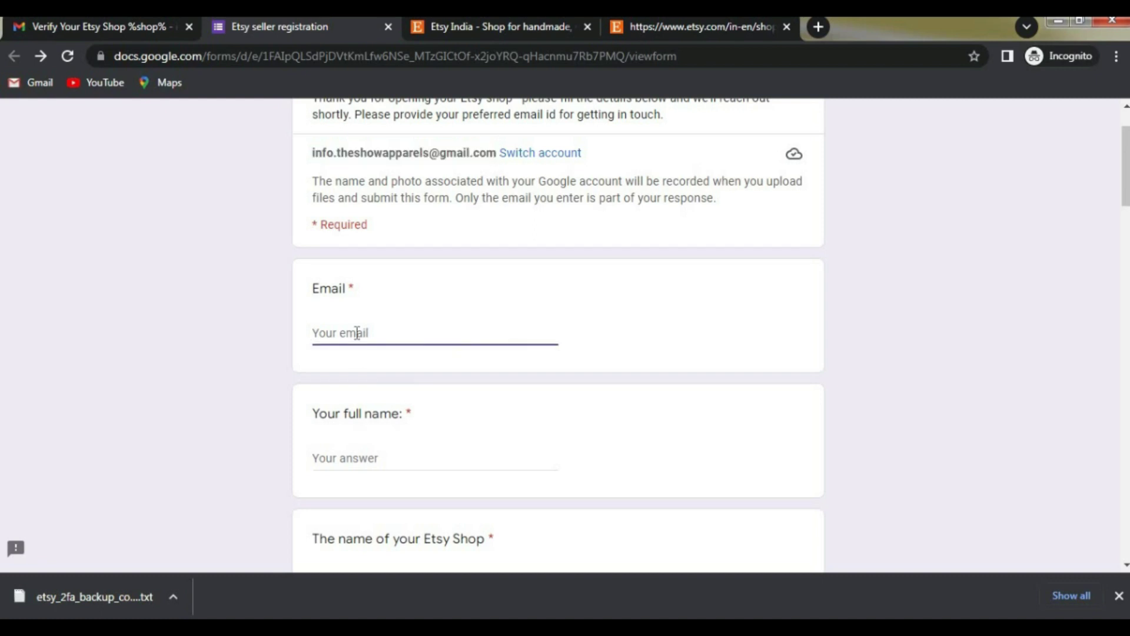
{"action": "key", "text": "ctrl+v"}
Step: Type the seller's full name into the full name answer, correcting the surname
{"action": "scroll", "coordinate": [356, 353], "scroll_direction": "down", "scroll_amount": 1}
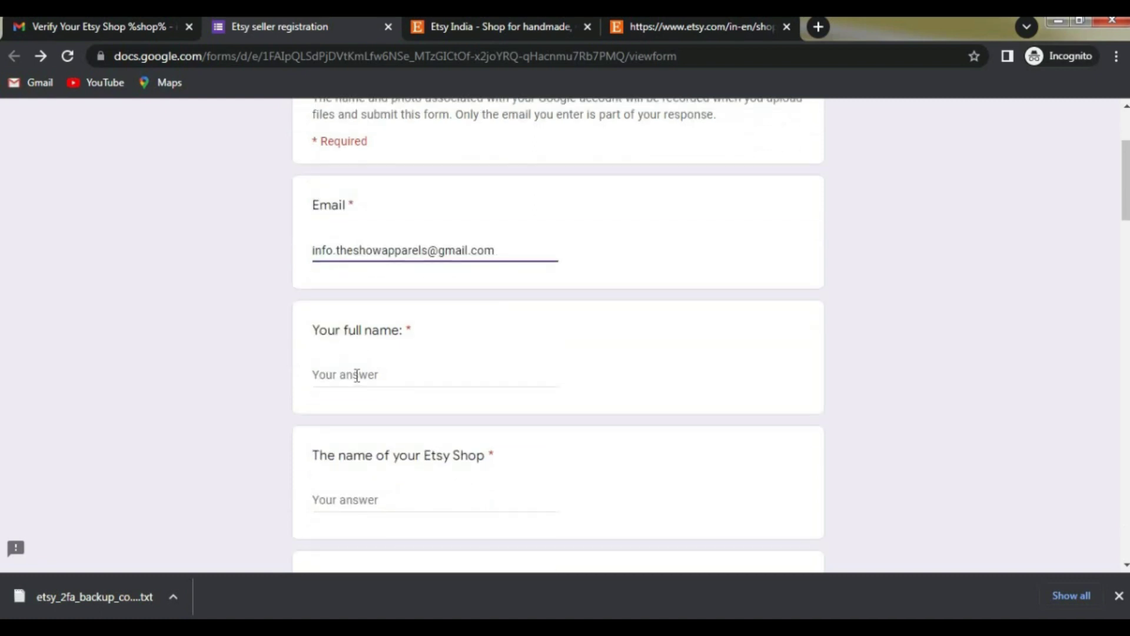
{"action": "left_click", "coordinate": [356, 375]}
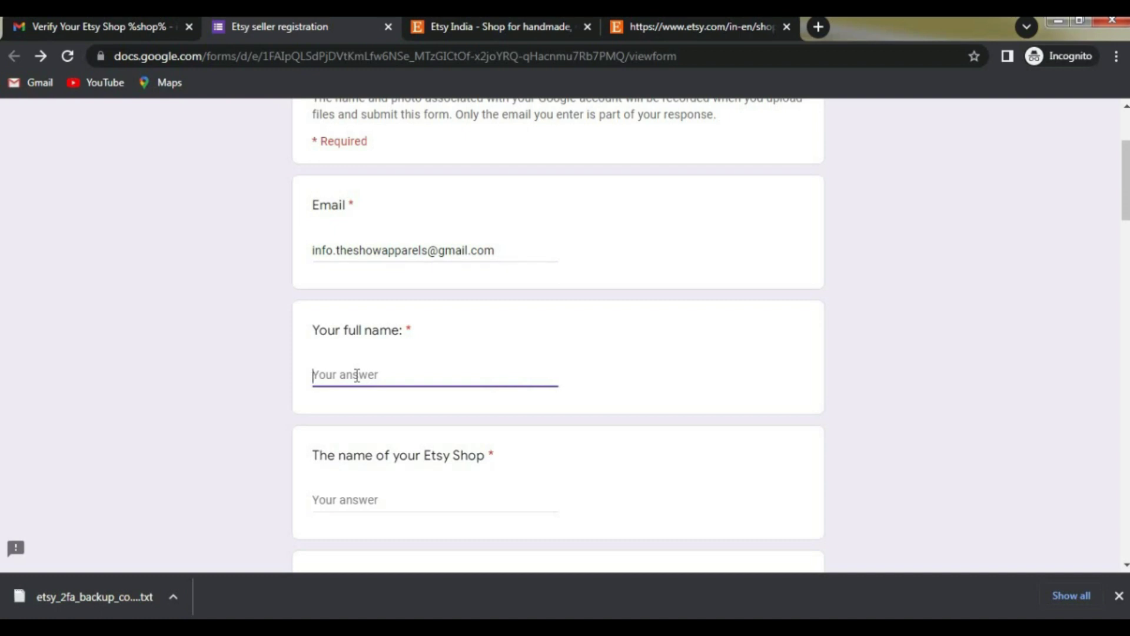
{"action": "left_click", "coordinate": [333, 585]}
{"action": "left_click", "coordinate": [368, 376]}
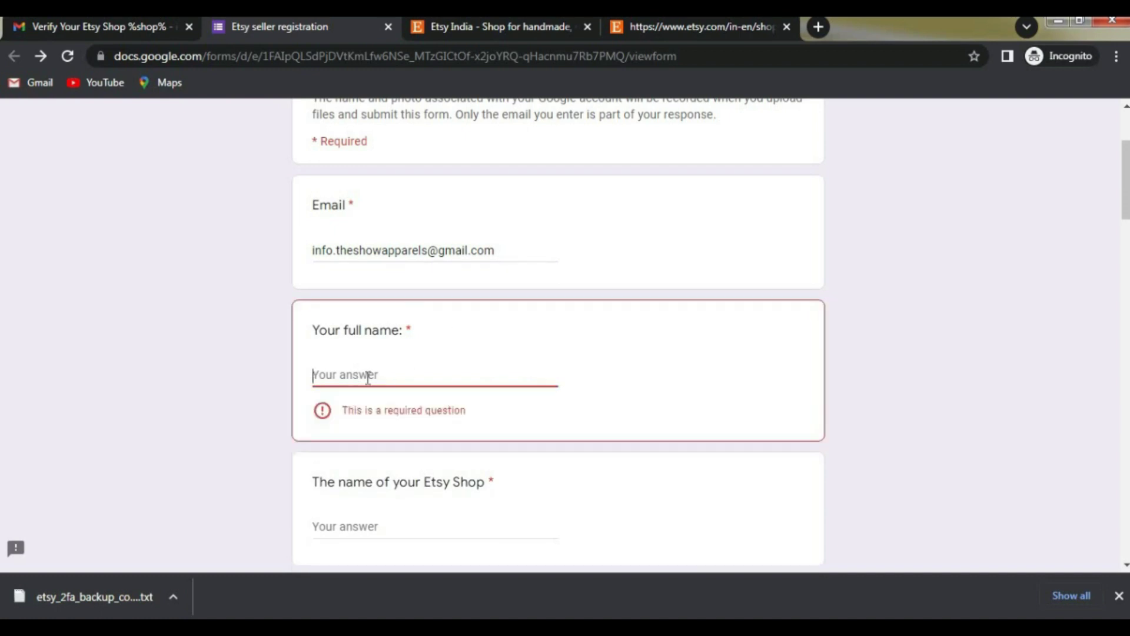
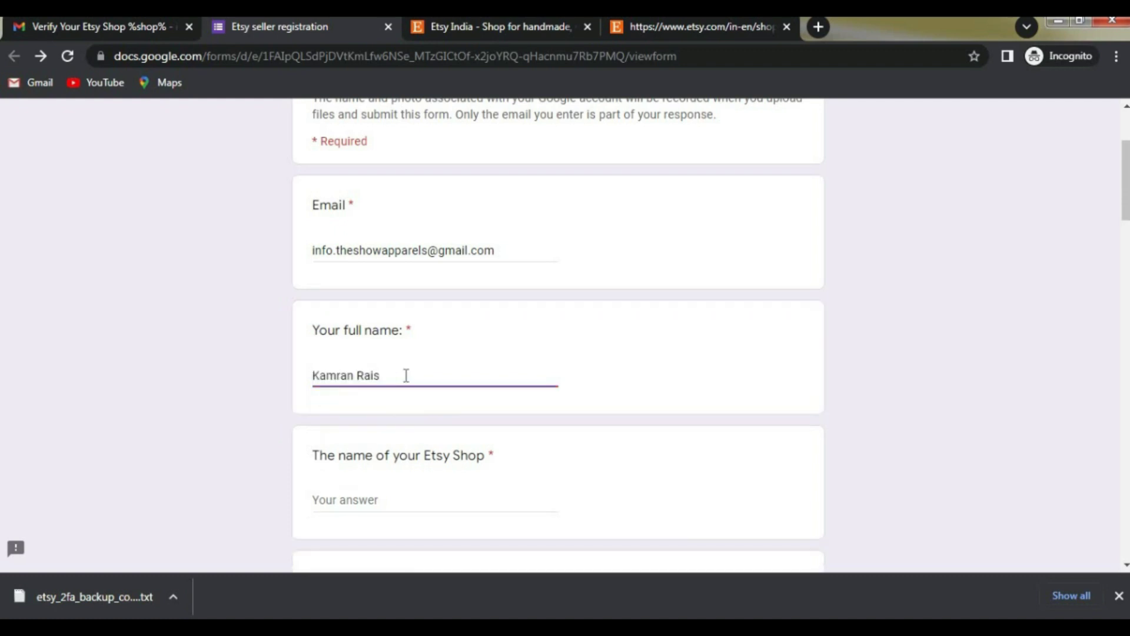
{"action": "left_click", "coordinate": [684, 390]}
{"action": "scroll", "coordinate": [377, 348], "scroll_direction": "down", "scroll_amount": 1}
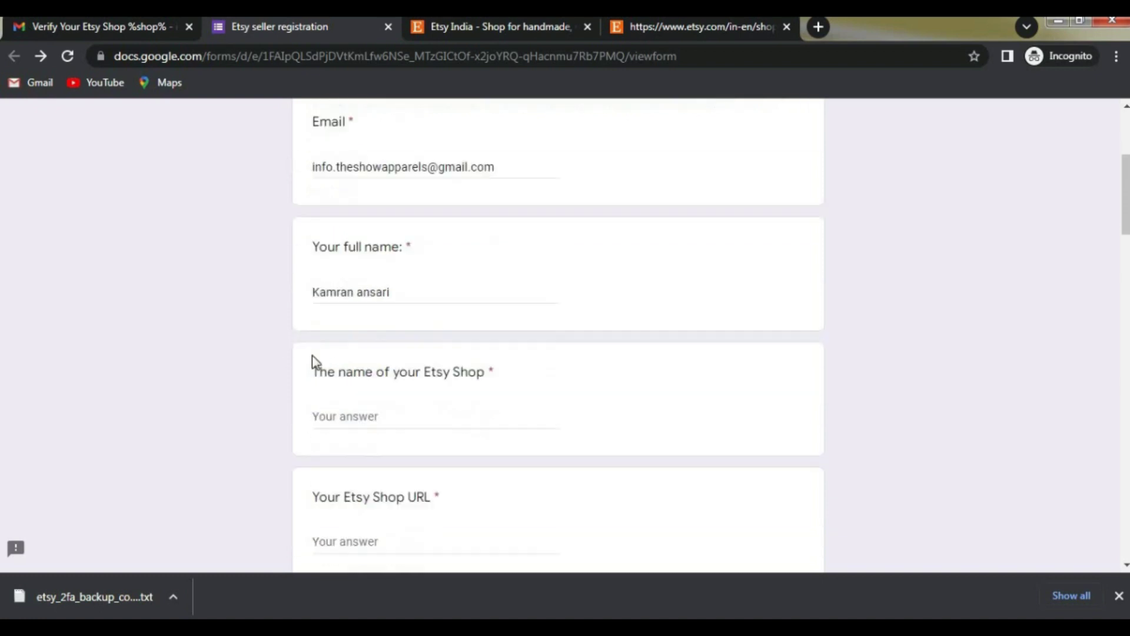
{"action": "left_click", "coordinate": [356, 417]}
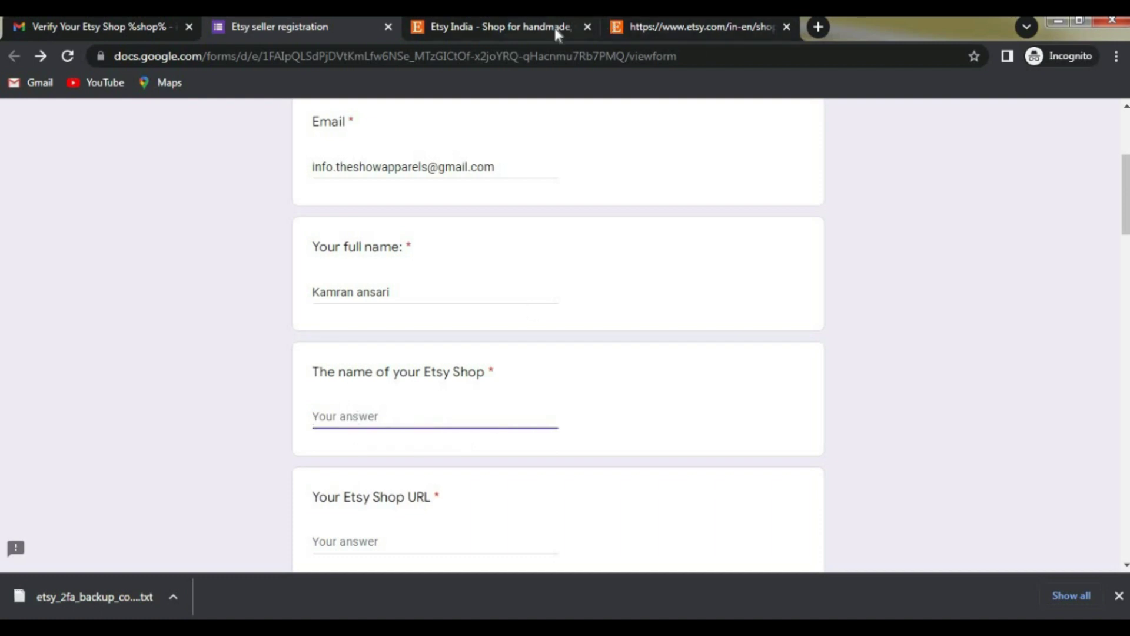
Step: Copy the shop name theshowcreativework from the Etsy page into the shop name answer
{"action": "left_click", "coordinate": [664, 25]}
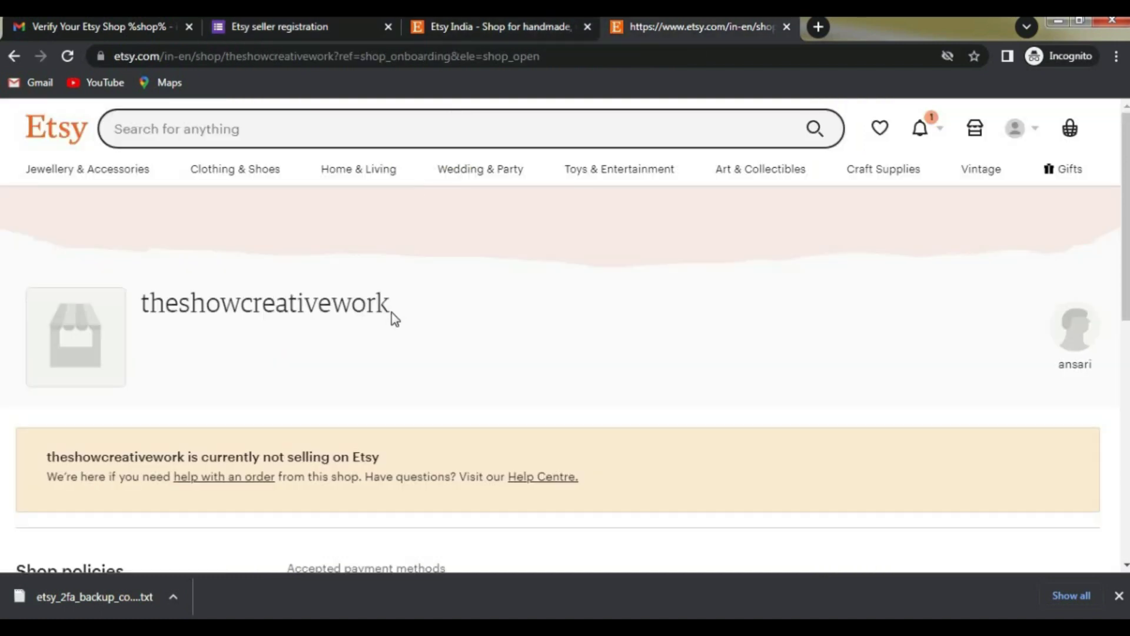
{"action": "left_click_drag", "start_coordinate": [391, 304], "coordinate": [139, 309]}
{"action": "key", "text": "ctrl+c"}
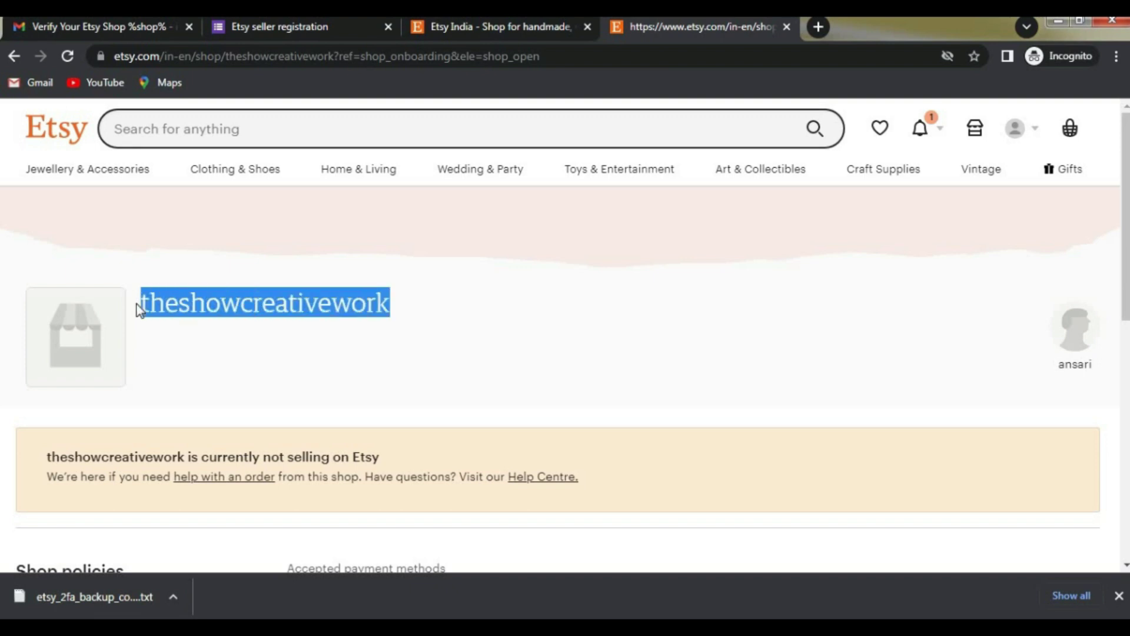
{"action": "left_click", "coordinate": [270, 20]}
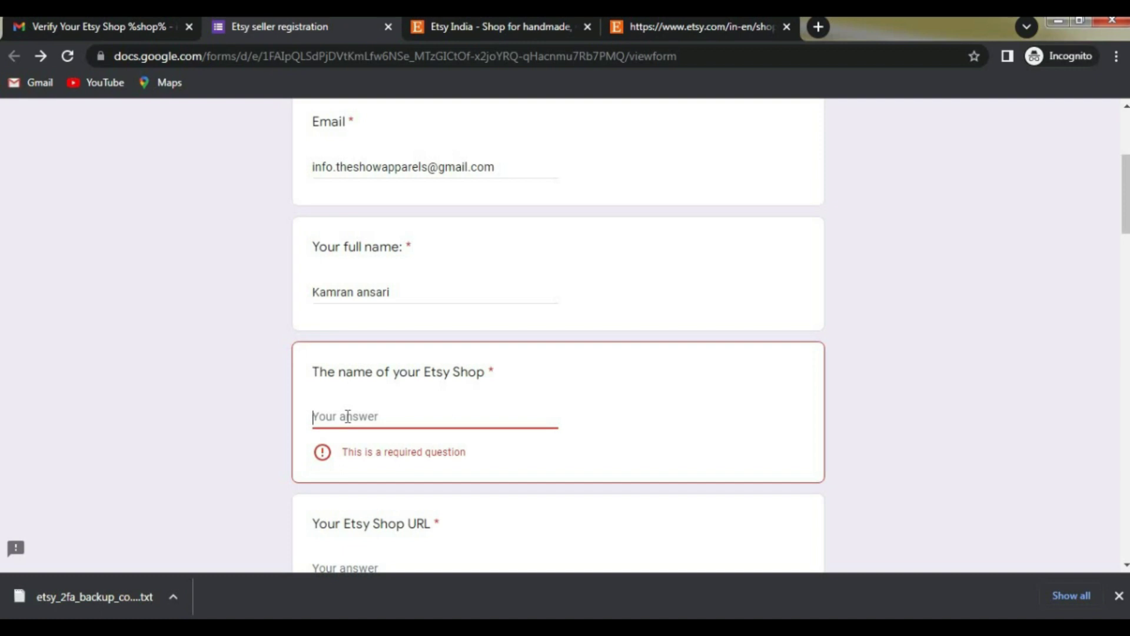
{"action": "key", "text": "ctrl+v"}
{"action": "left_click", "coordinate": [588, 418]}
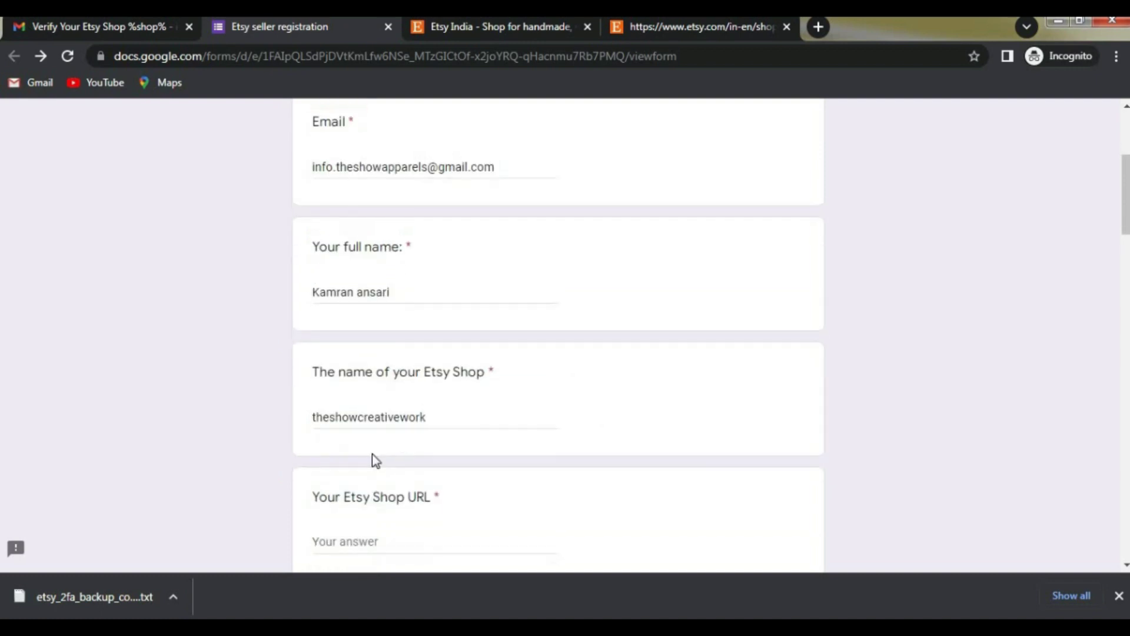
{"action": "scroll", "coordinate": [388, 389], "scroll_direction": "down", "scroll_amount": 3}
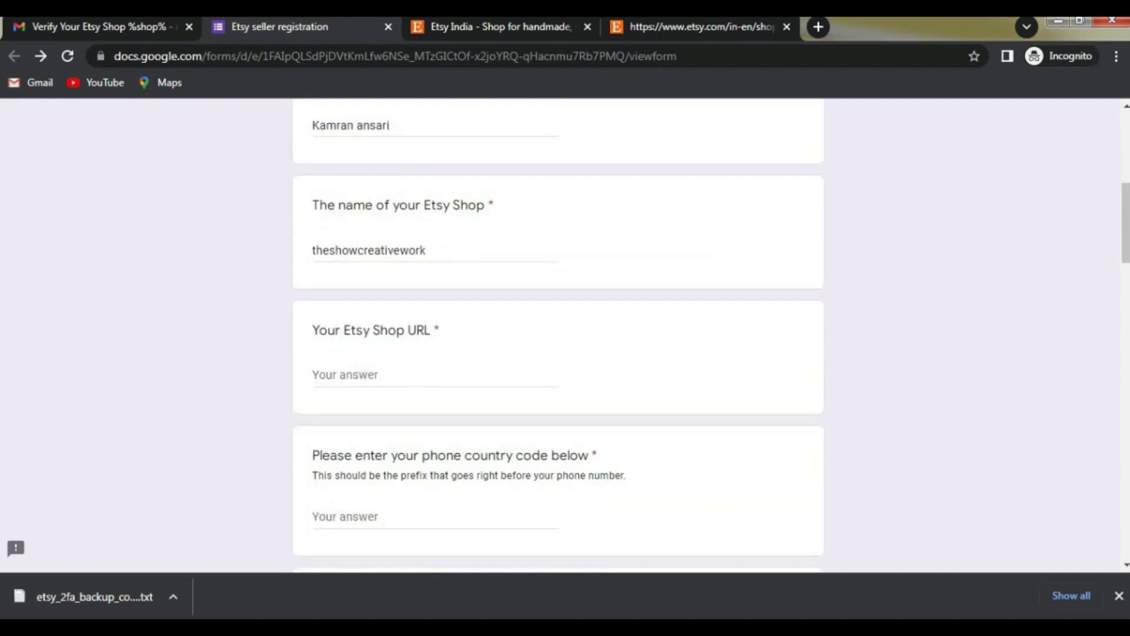
Step: Copy the Etsy shop page's web address and paste it into the Etsy Shop URL answer
{"action": "left_click", "coordinate": [683, 29]}
{"action": "left_click", "coordinate": [454, 327]}
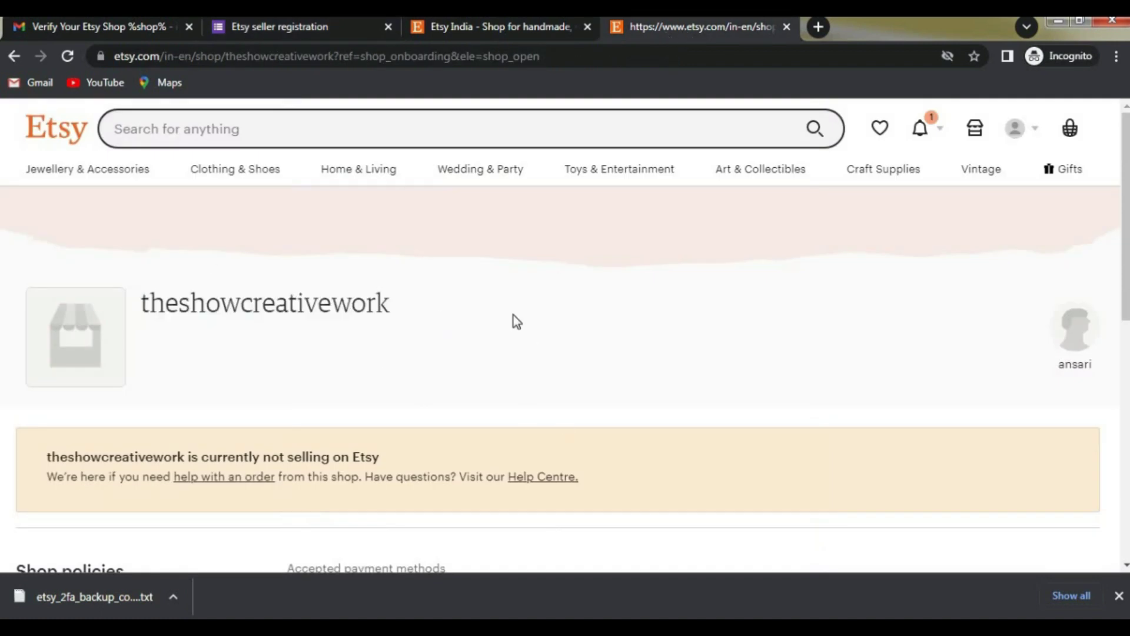
{"action": "scroll", "coordinate": [513, 315], "scroll_direction": "down", "scroll_amount": 1}
{"action": "scroll", "coordinate": [504, 371], "scroll_direction": "up", "scroll_amount": 1}
{"action": "left_click", "coordinate": [240, 56]}
{"action": "right_click", "coordinate": [240, 57]}
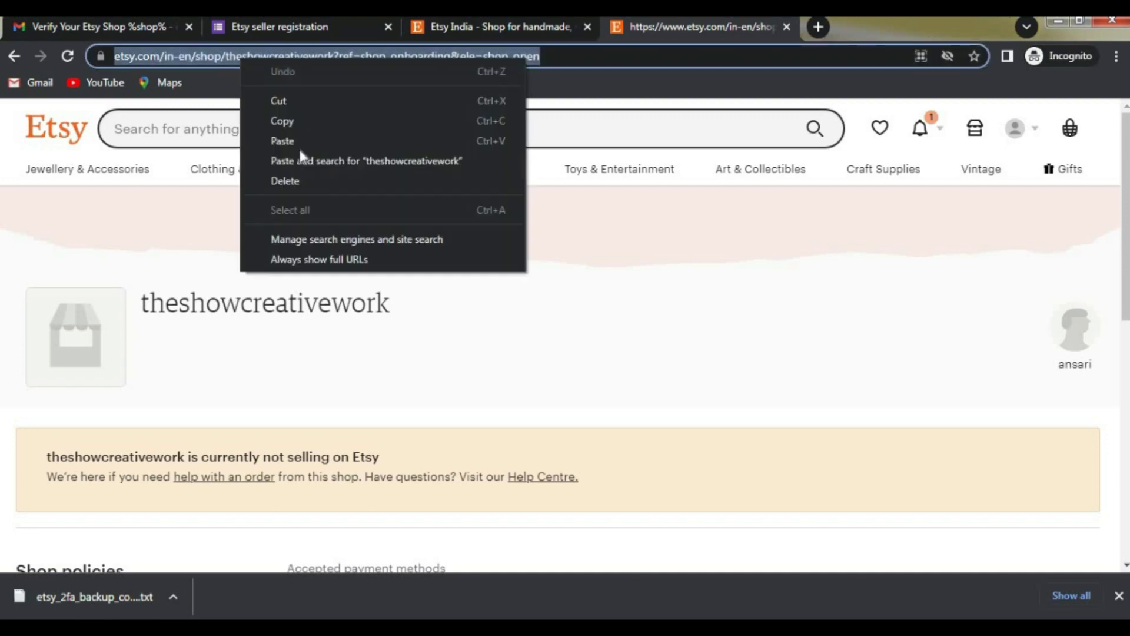
{"action": "left_click", "coordinate": [292, 121]}
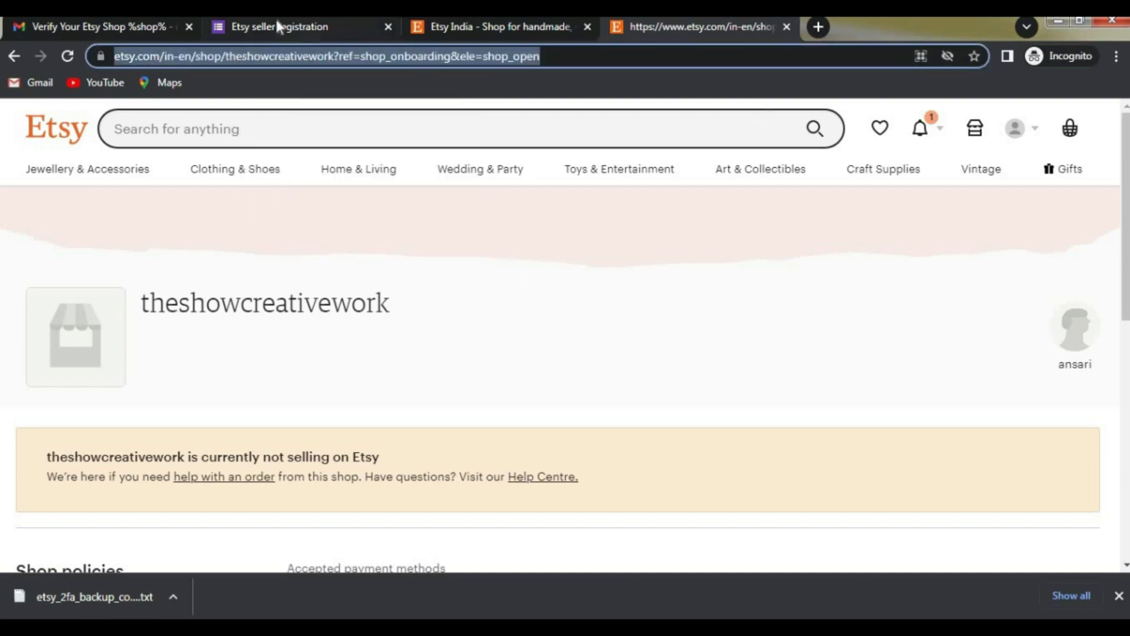
{"action": "left_click", "coordinate": [279, 26]}
{"action": "left_click", "coordinate": [355, 374]}
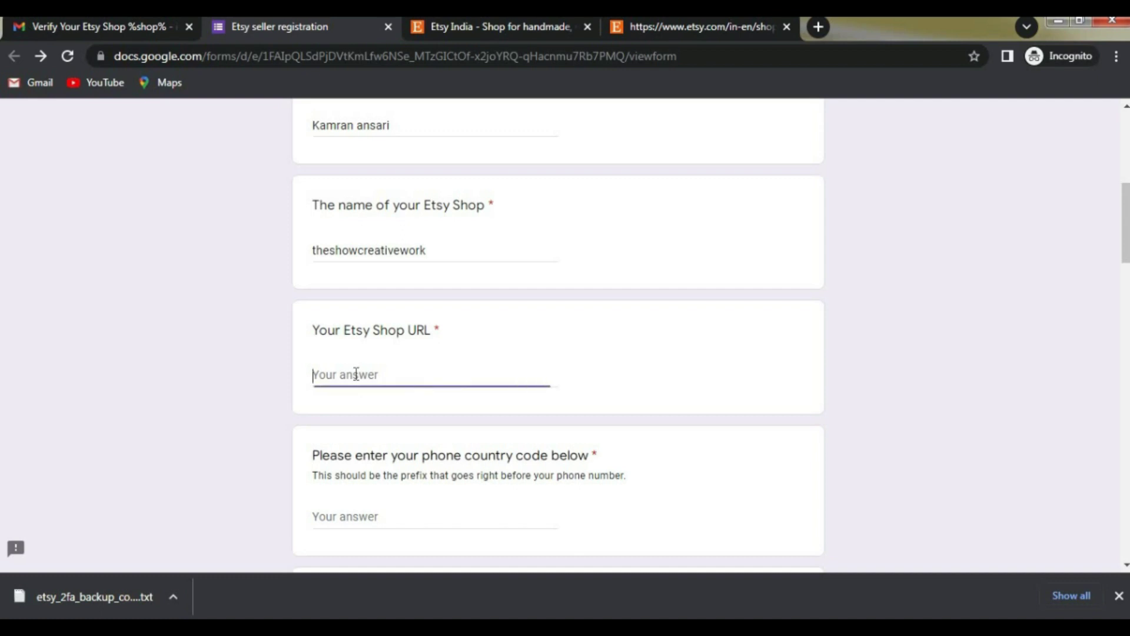
{"action": "key", "text": "ctrl+v"}
{"action": "left_click", "coordinate": [674, 383]}
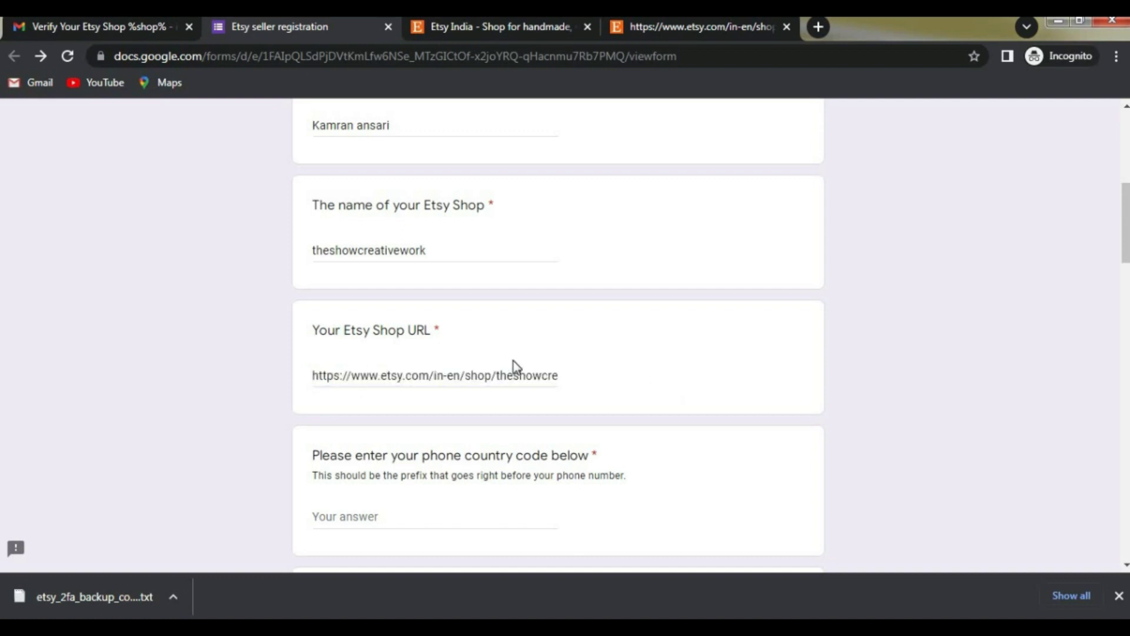
{"action": "scroll", "coordinate": [513, 361], "scroll_direction": "down", "scroll_amount": 3}
{"action": "left_click_drag", "start_coordinate": [318, 292], "coordinate": [531, 287]}
Step: Enter +91 as the phone country code and move on through the phone number question
{"action": "left_click", "coordinate": [383, 350]}
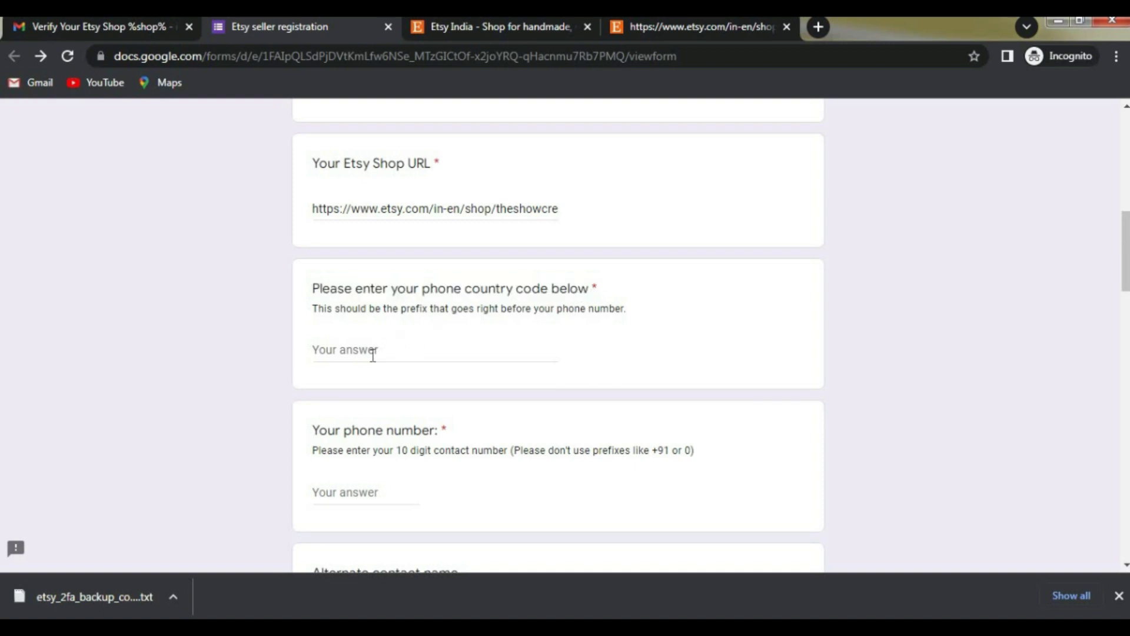
{"action": "left_click", "coordinate": [367, 347]}
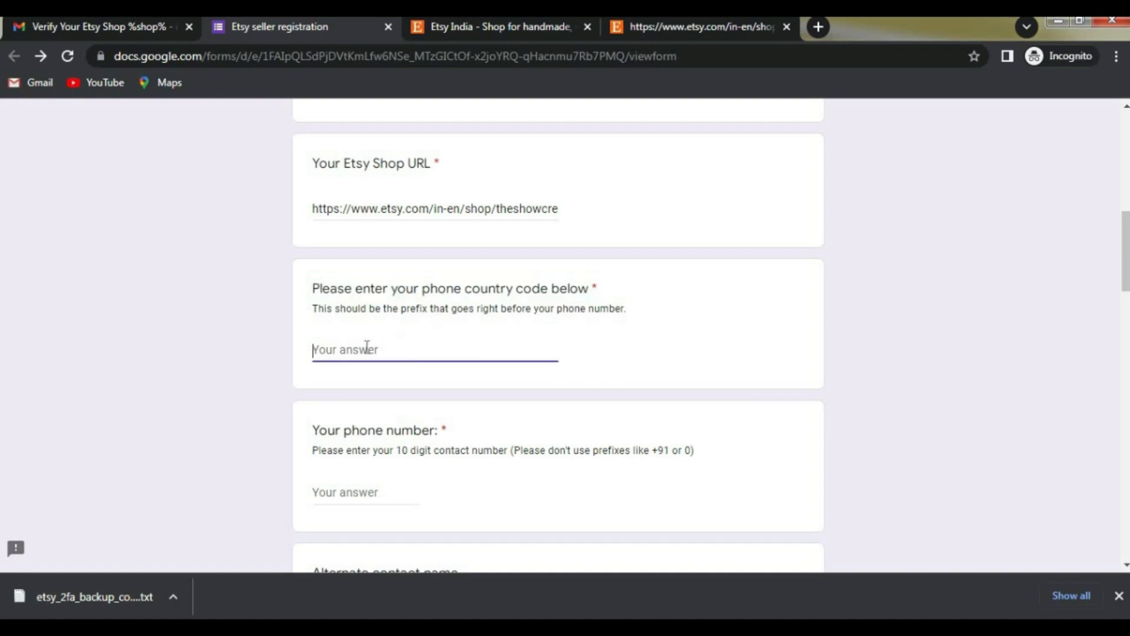
{"action": "type", "text": "+91"}
{"action": "scroll", "coordinate": [542, 405], "scroll_direction": "down", "scroll_amount": 3}
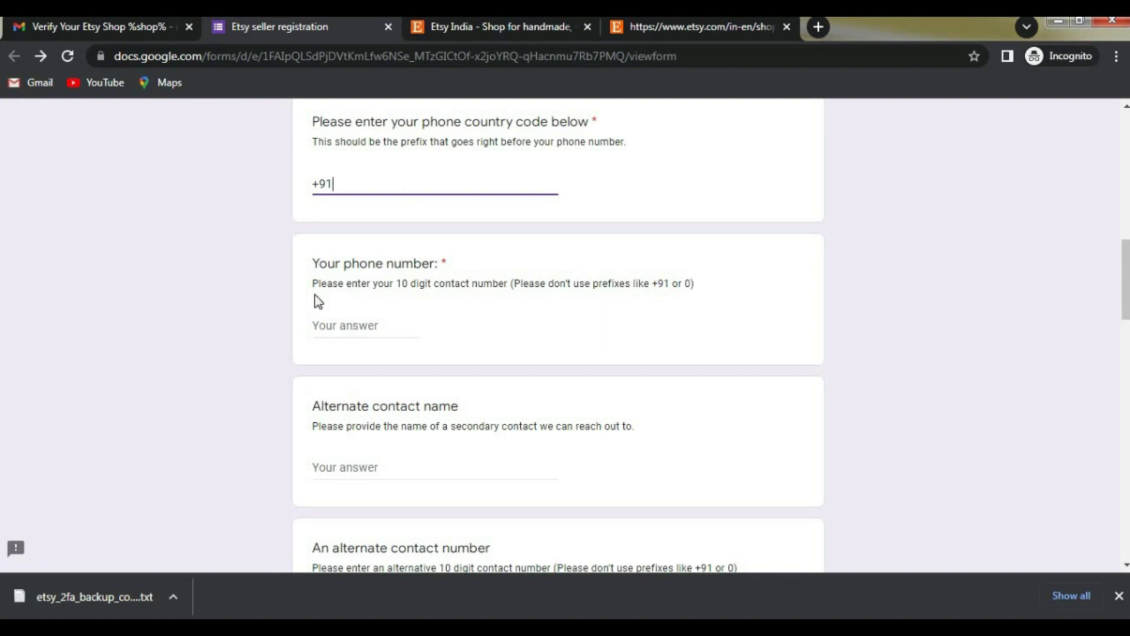
{"action": "left_click", "coordinate": [340, 324]}
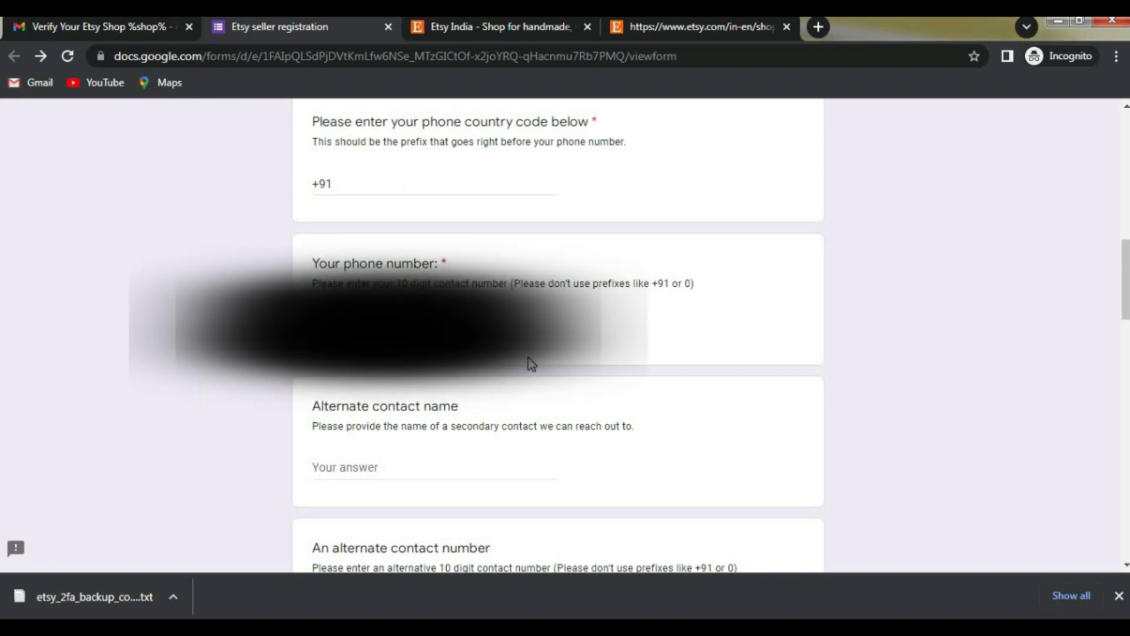
{"action": "scroll", "coordinate": [312, 252], "scroll_direction": "down", "scroll_amount": 3}
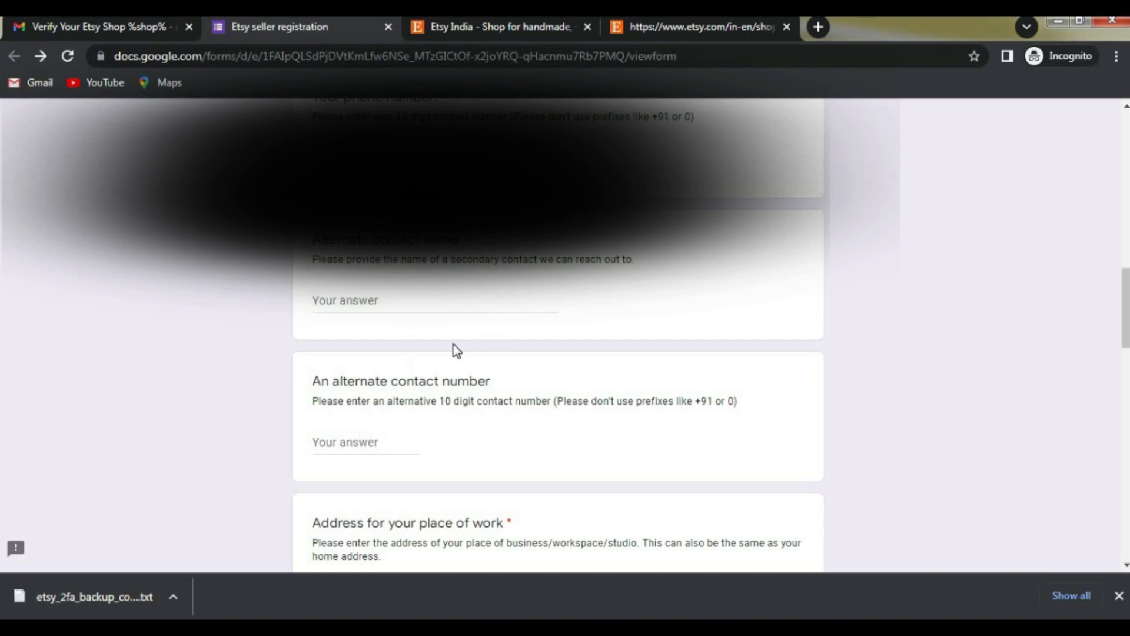
{"action": "scroll", "coordinate": [453, 344], "scroll_direction": "down", "scroll_amount": 2}
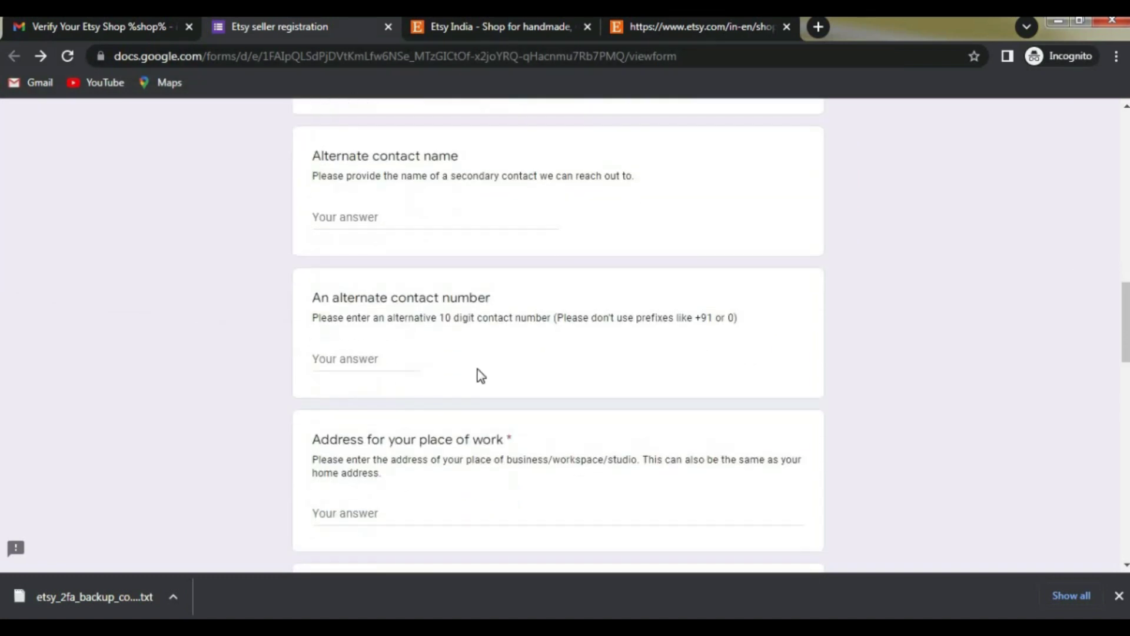
{"action": "scroll", "coordinate": [447, 347], "scroll_direction": "down", "scroll_amount": 2}
{"action": "scroll", "coordinate": [412, 306], "scroll_direction": "up", "scroll_amount": 2}
{"action": "scroll", "coordinate": [457, 378], "scroll_direction": "down", "scroll_amount": 2}
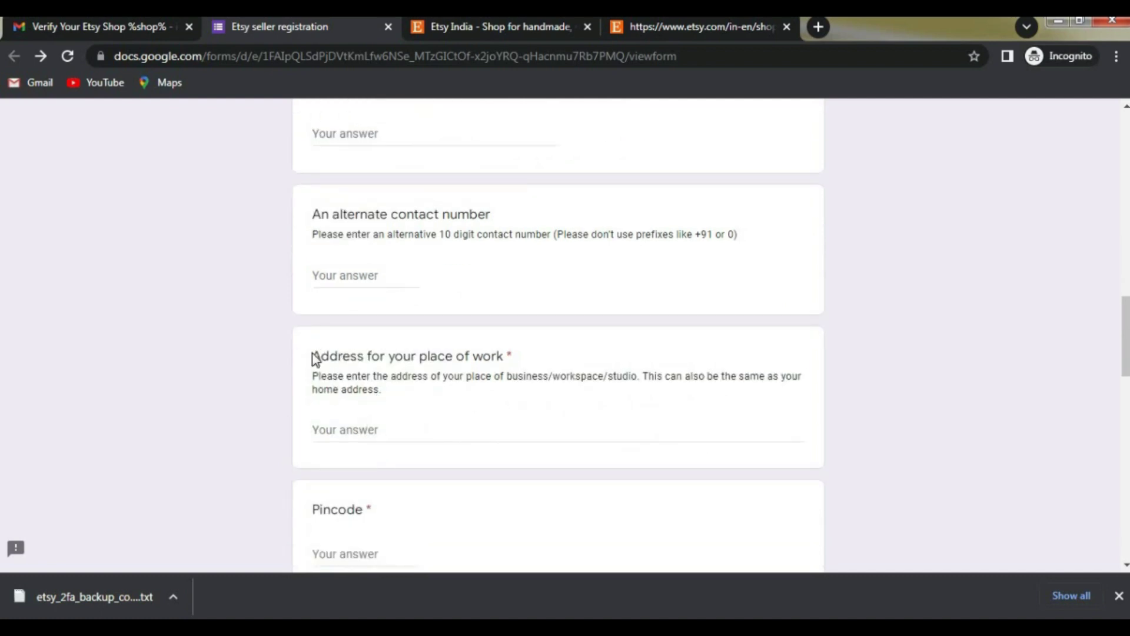
{"action": "left_click_drag", "start_coordinate": [314, 358], "coordinate": [530, 360]}
{"action": "left_click", "coordinate": [436, 376]}
{"action": "scroll", "coordinate": [383, 335], "scroll_direction": "down", "scroll_amount": 3}
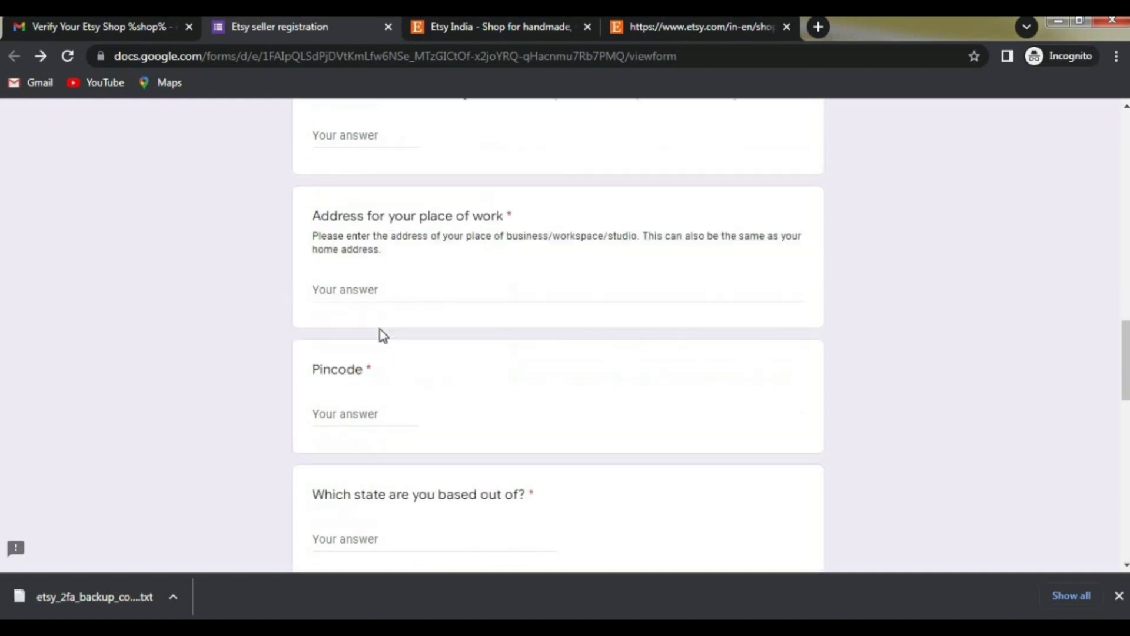
Step: Fill in the work address and pincode answers
{"action": "left_click", "coordinate": [355, 264]}
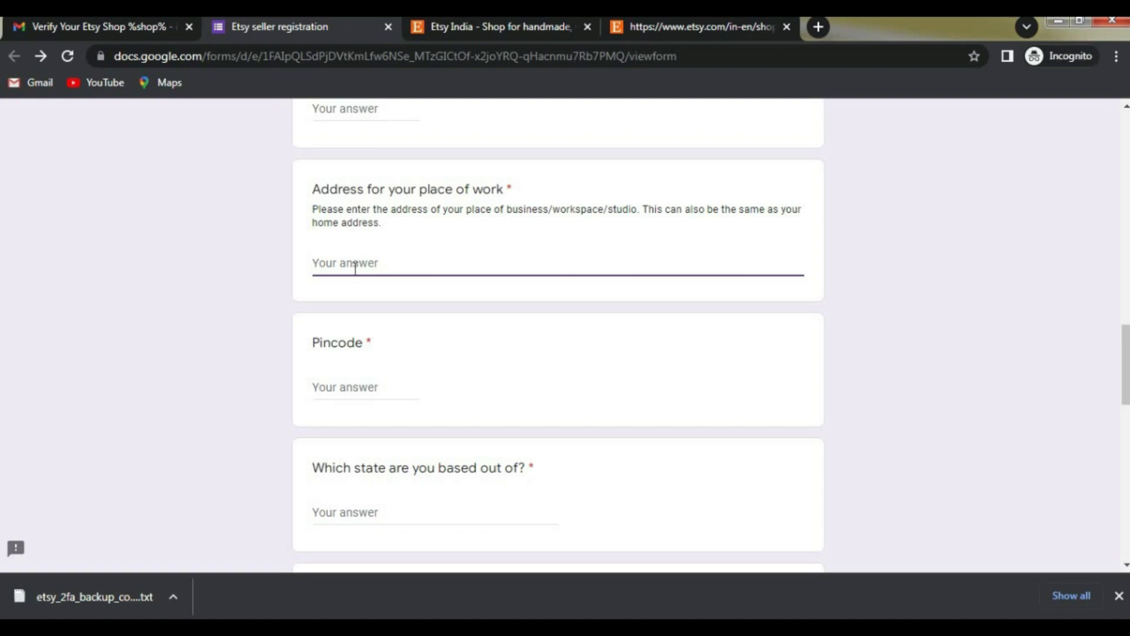
{"action": "type", "text": "Shop"}
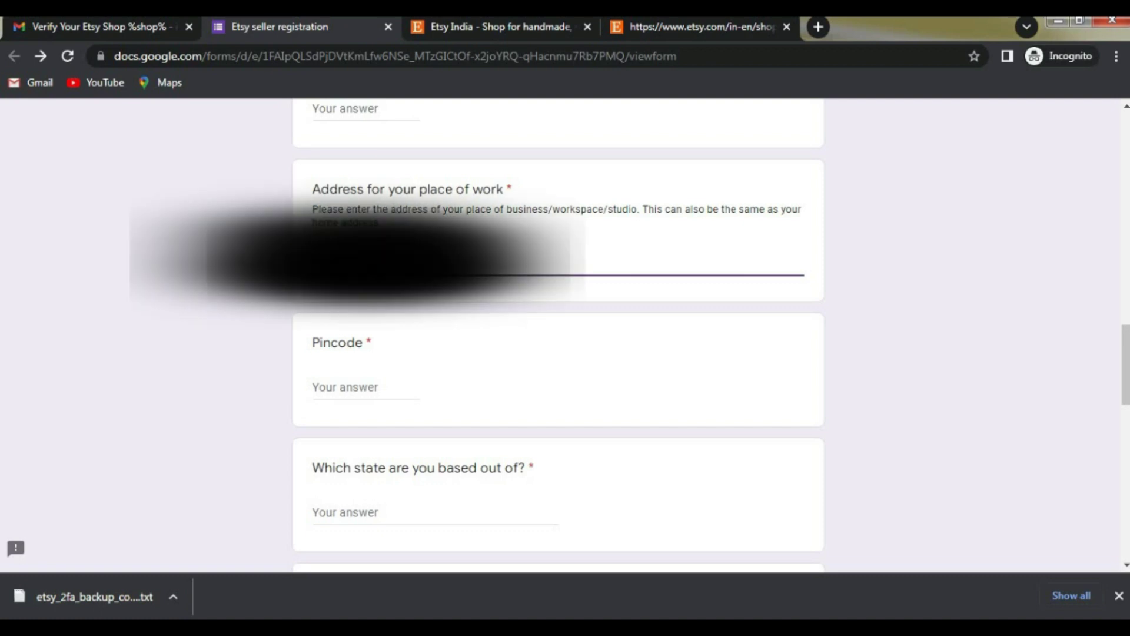
{"action": "type", "text": "radesh"}
{"action": "left_click", "coordinate": [478, 327]}
{"action": "scroll", "coordinate": [328, 377], "scroll_direction": "down", "scroll_amount": 1}
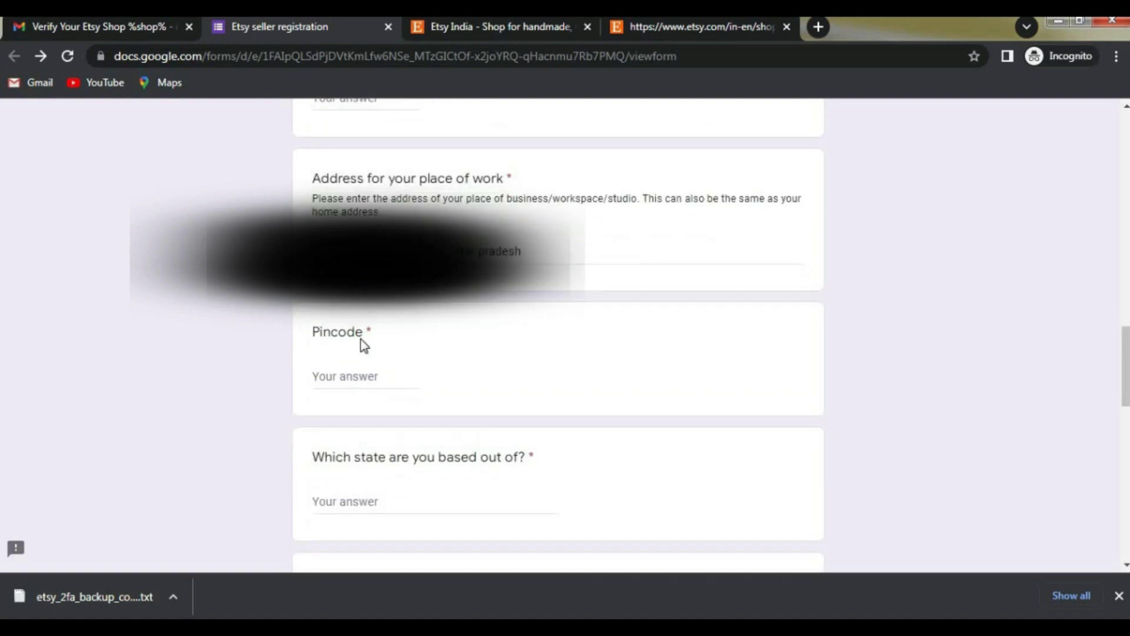
{"action": "left_click", "coordinate": [340, 301]}
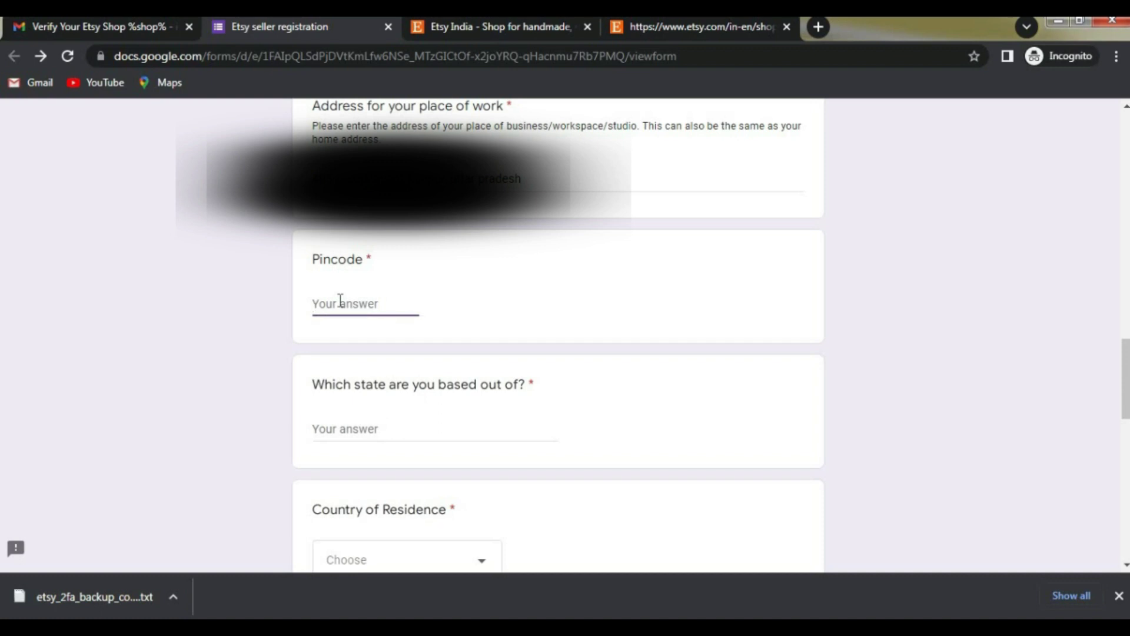
{"action": "type", "text": "208013"}
{"action": "left_click", "coordinate": [525, 362]}
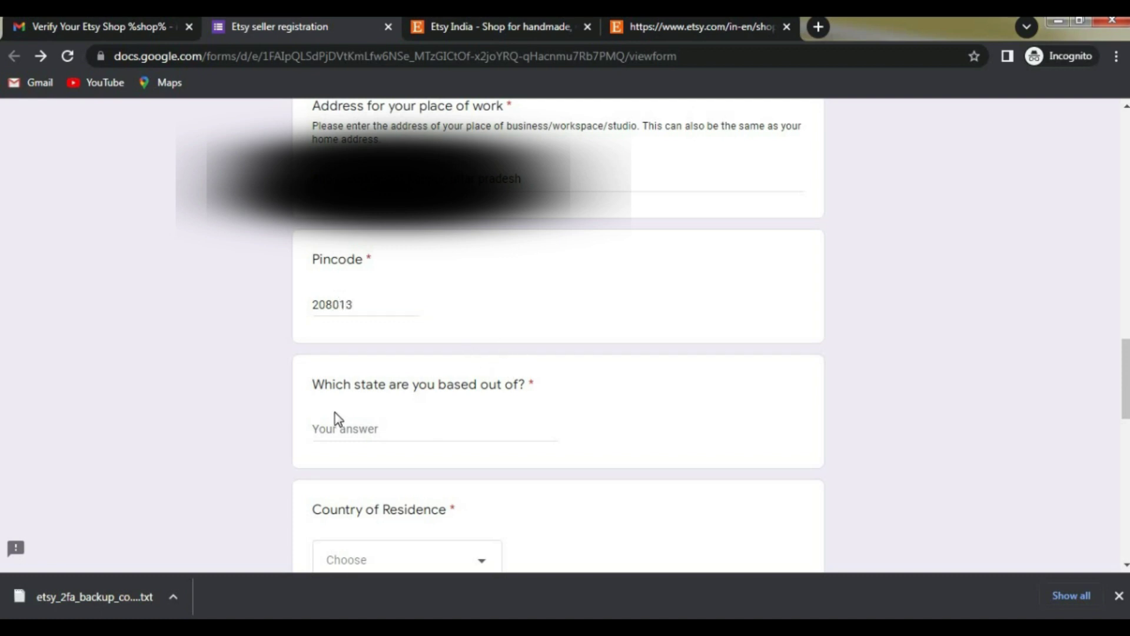
{"action": "scroll", "coordinate": [535, 388], "scroll_direction": "down", "scroll_amount": 1}
{"action": "left_click_drag", "start_coordinate": [313, 298], "coordinate": [526, 304]}
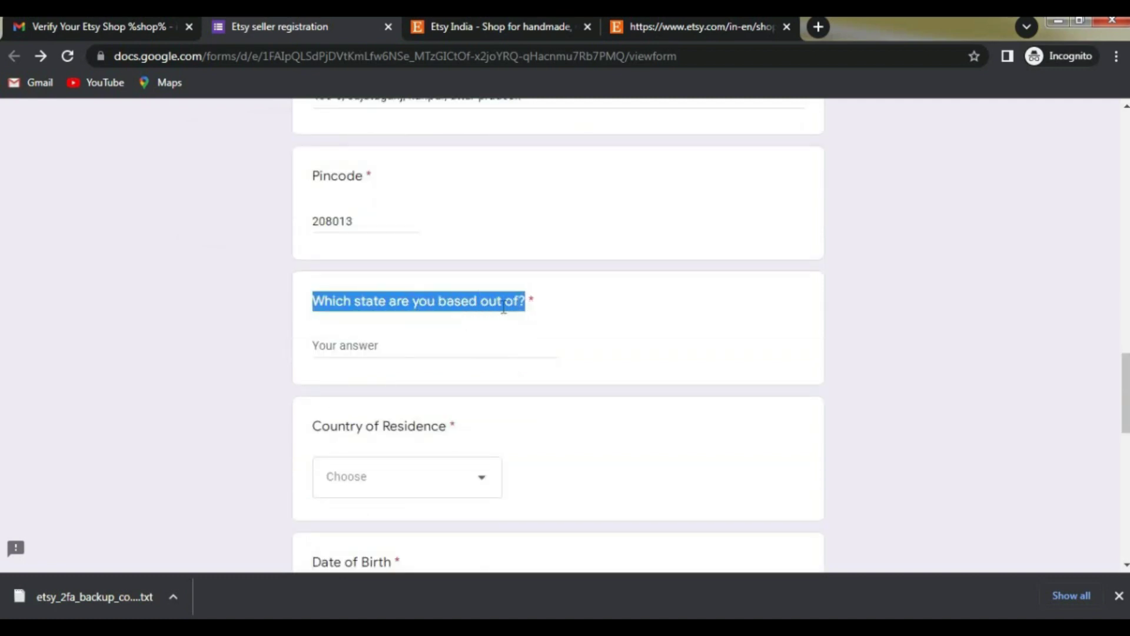
Step: Enter Uttar Pradesh as the state and choose India as Country of Residence
{"action": "left_click", "coordinate": [356, 348]}
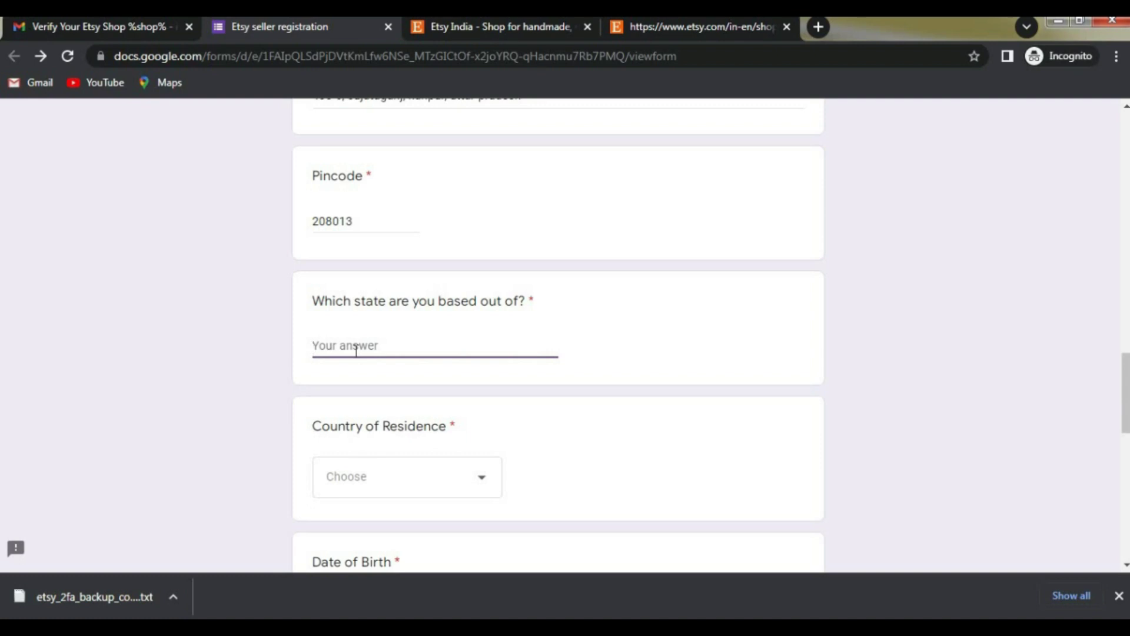
{"action": "type", "text": "uttar pradesh"}
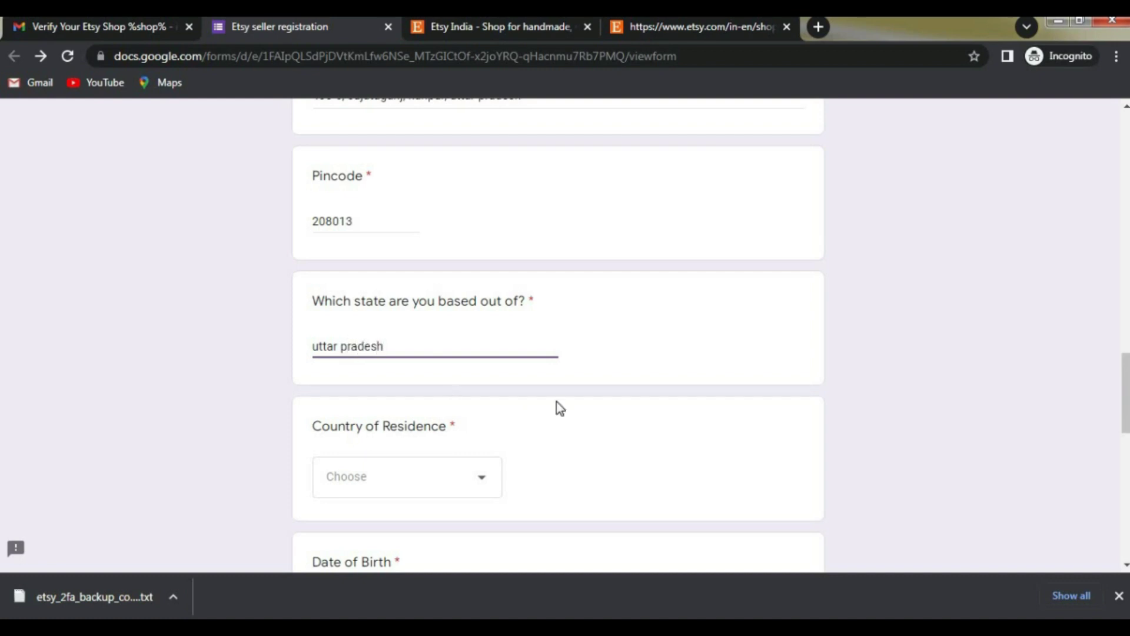
{"action": "left_click", "coordinate": [558, 403]}
{"action": "scroll", "coordinate": [435, 365], "scroll_direction": "down", "scroll_amount": 1}
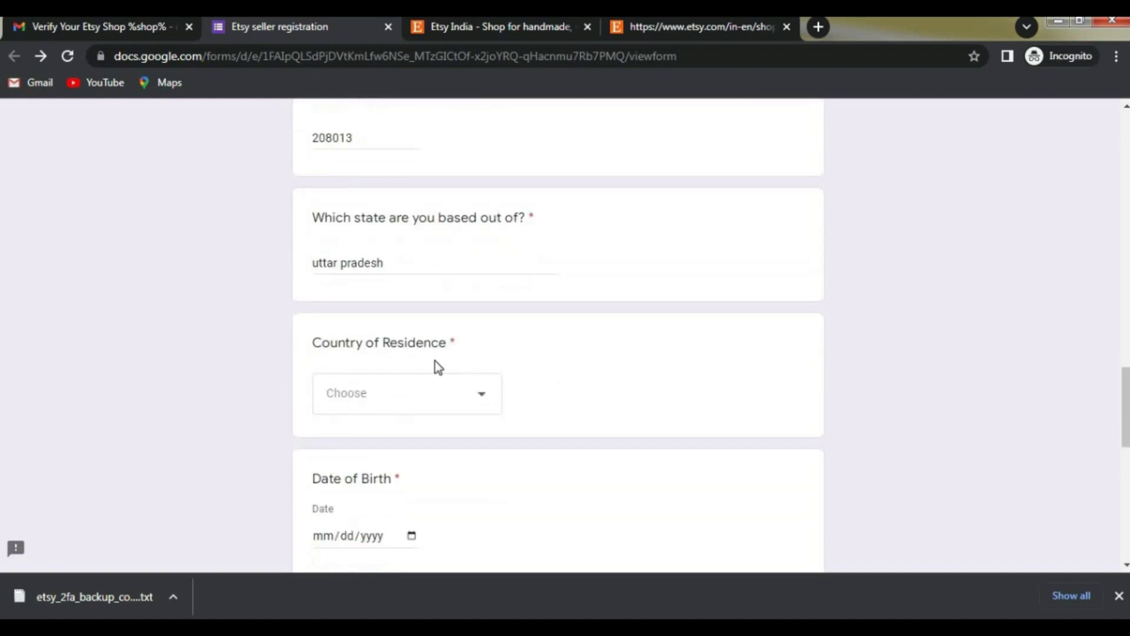
{"action": "left_click", "coordinate": [472, 406]}
{"action": "scroll", "coordinate": [381, 412], "scroll_direction": "down", "scroll_amount": 3}
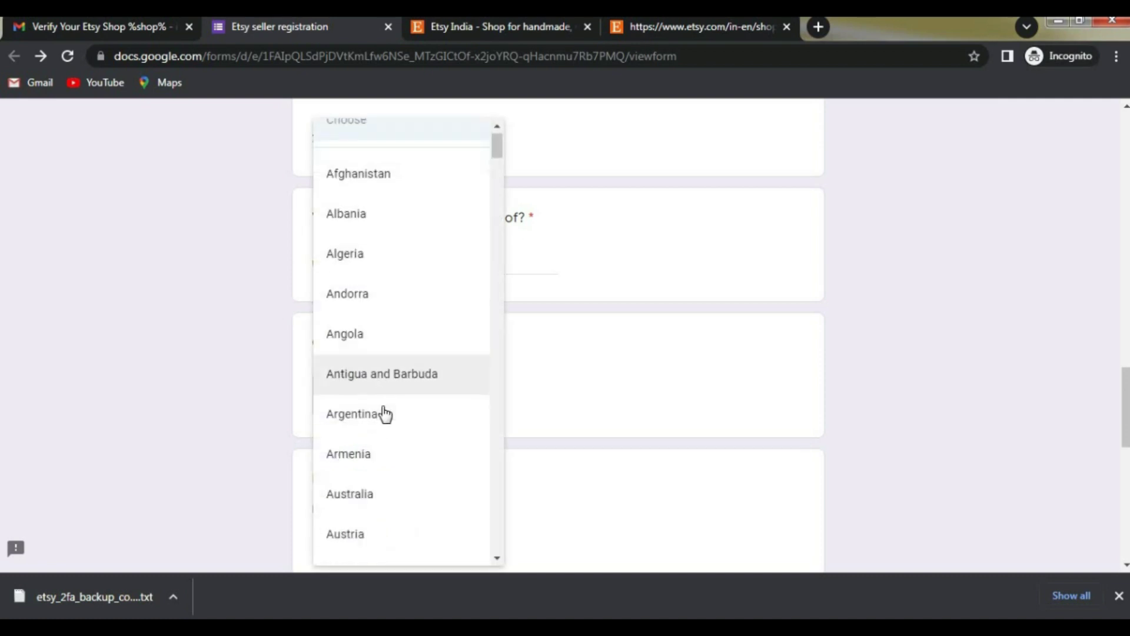
{"action": "scroll", "coordinate": [385, 413], "scroll_direction": "down", "scroll_amount": 20}
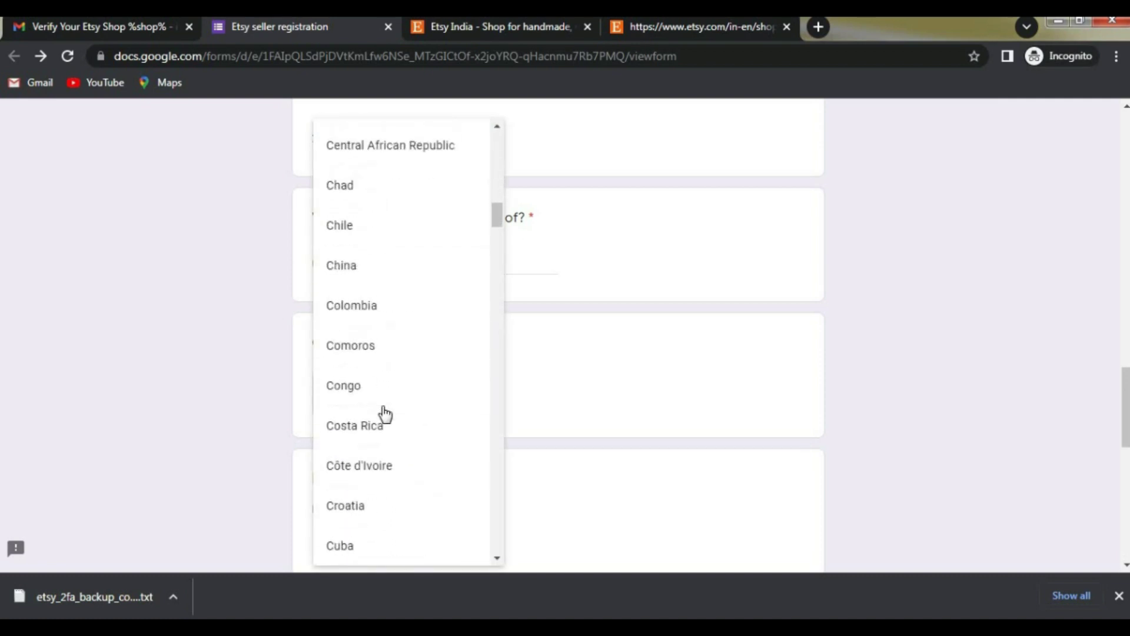
{"action": "scroll", "coordinate": [385, 414], "scroll_direction": "down", "scroll_amount": 17}
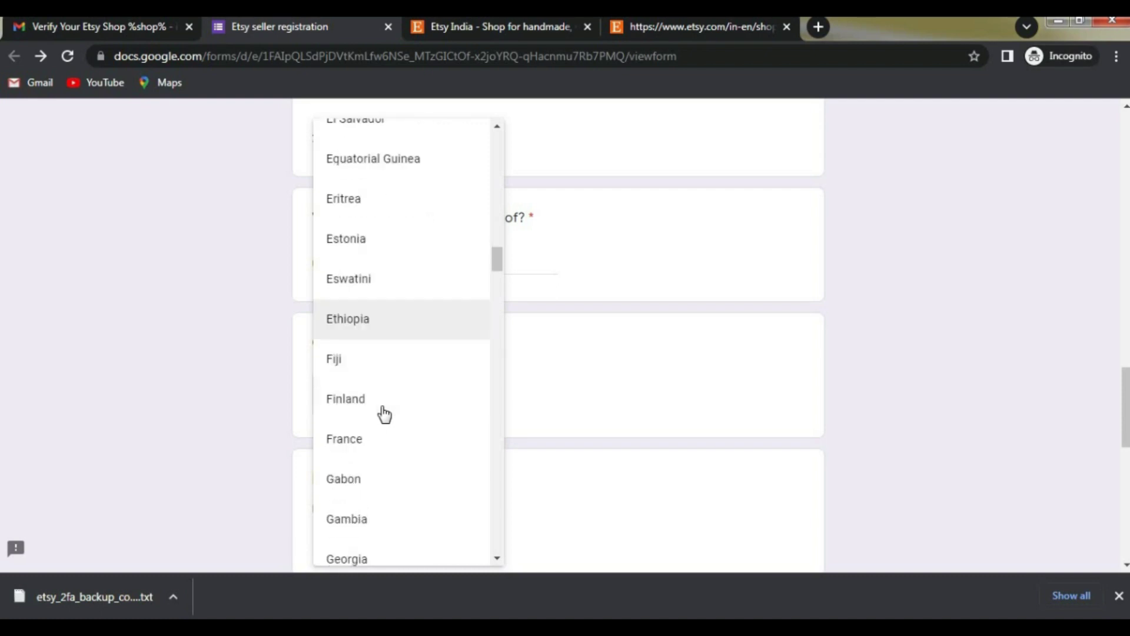
{"action": "scroll", "coordinate": [384, 414], "scroll_direction": "down", "scroll_amount": 6}
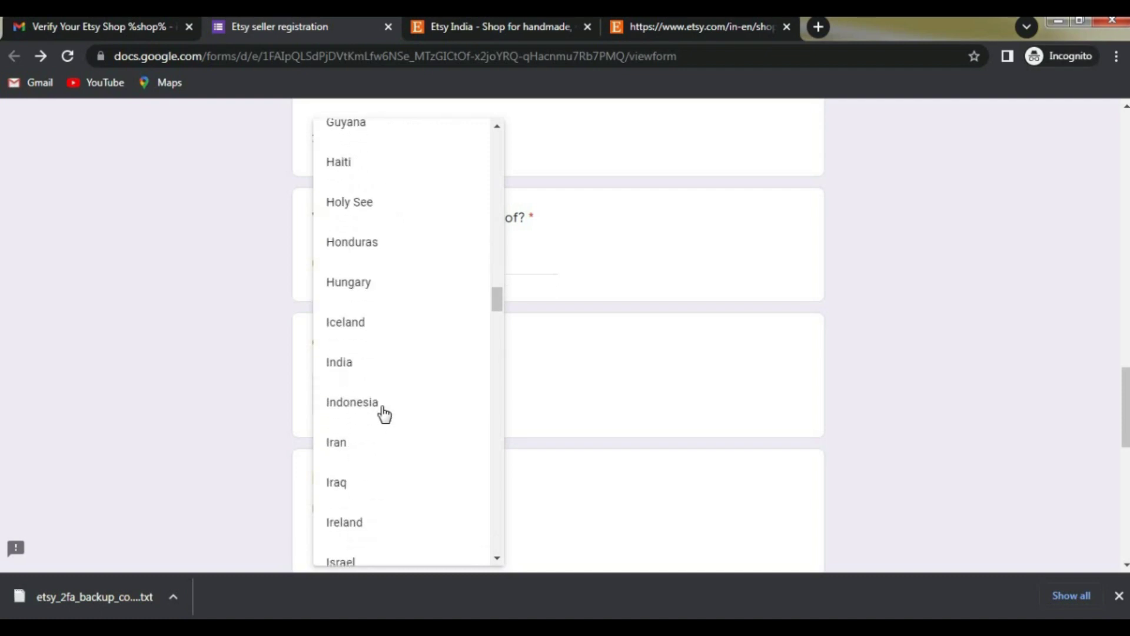
{"action": "left_click", "coordinate": [424, 376]}
{"action": "scroll", "coordinate": [319, 388], "scroll_direction": "down", "scroll_amount": 2}
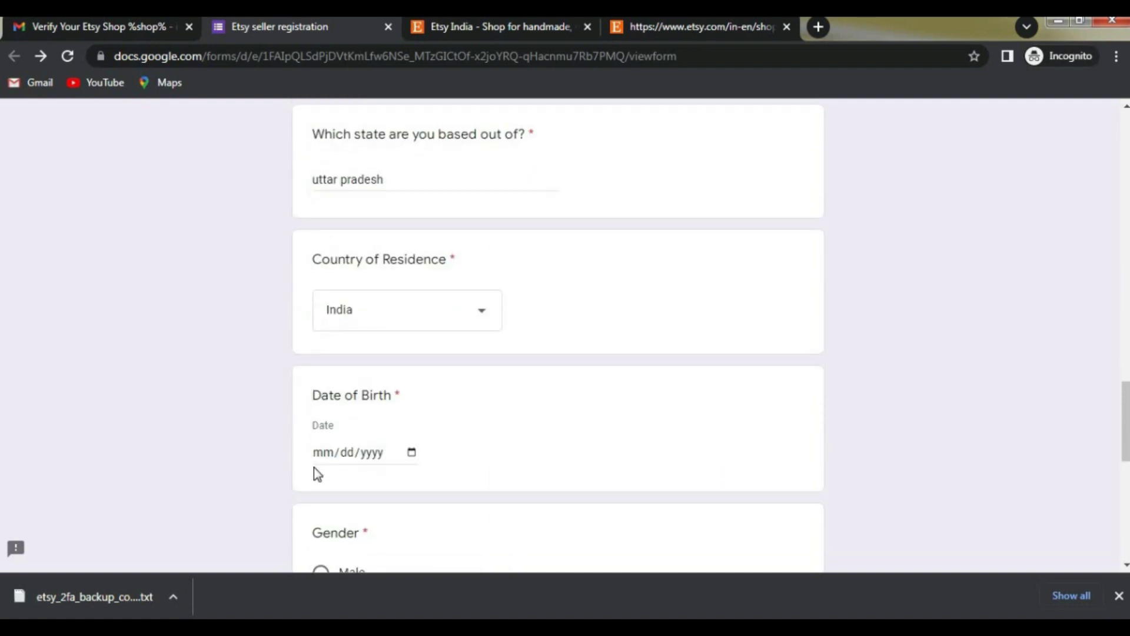
Step: Enter the date of birth, correcting the birth year to 2002
{"action": "left_click", "coordinate": [321, 454]}
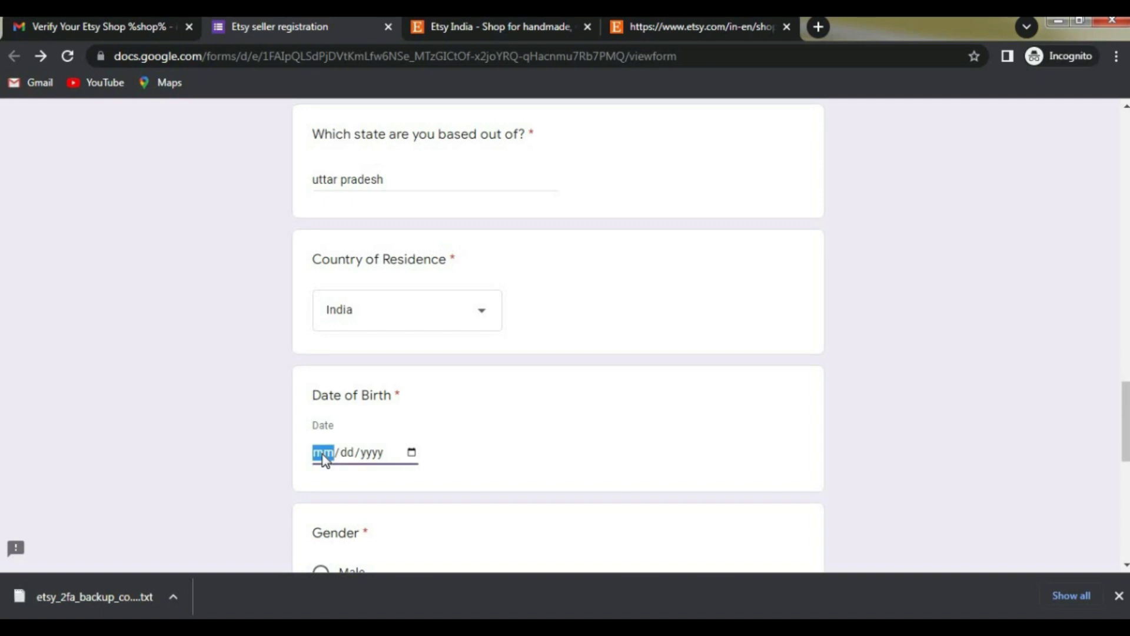
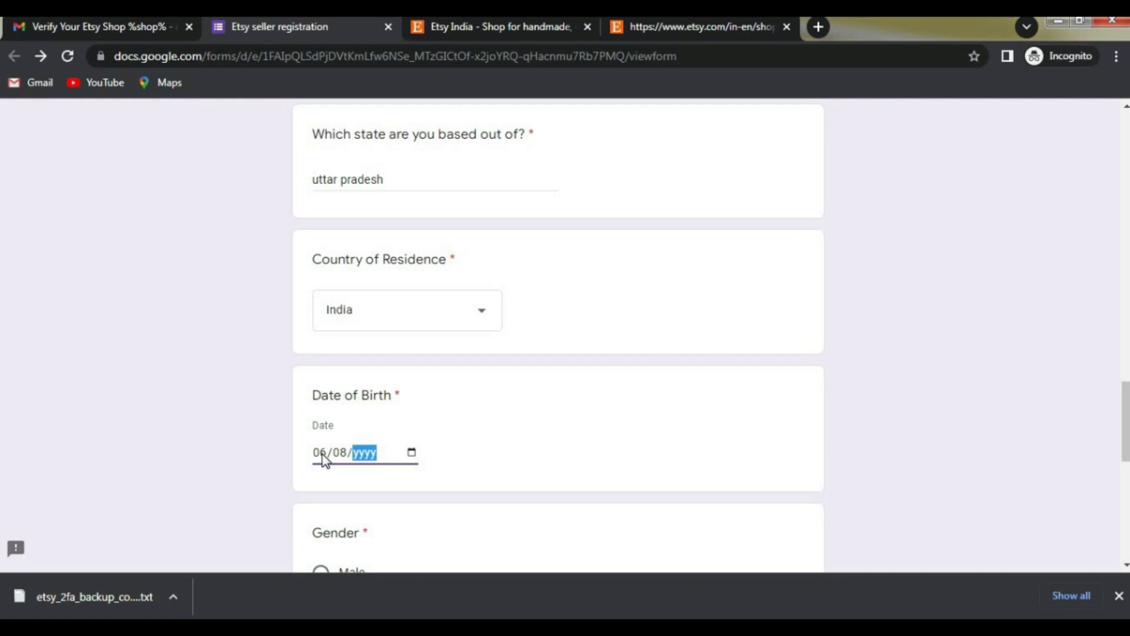
{"action": "key", "text": "BackSpace"}
{"action": "left_click", "coordinate": [515, 471]}
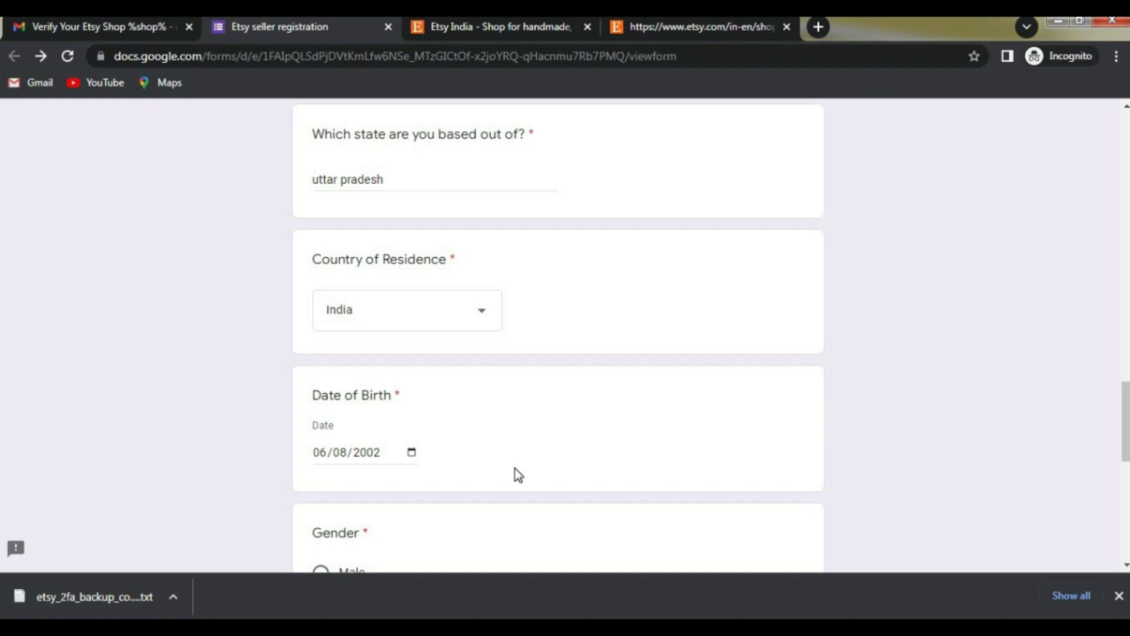
Step: Select Male as the gender and scroll to the National verification ID question
{"action": "scroll", "coordinate": [459, 429], "scroll_direction": "down", "scroll_amount": 2}
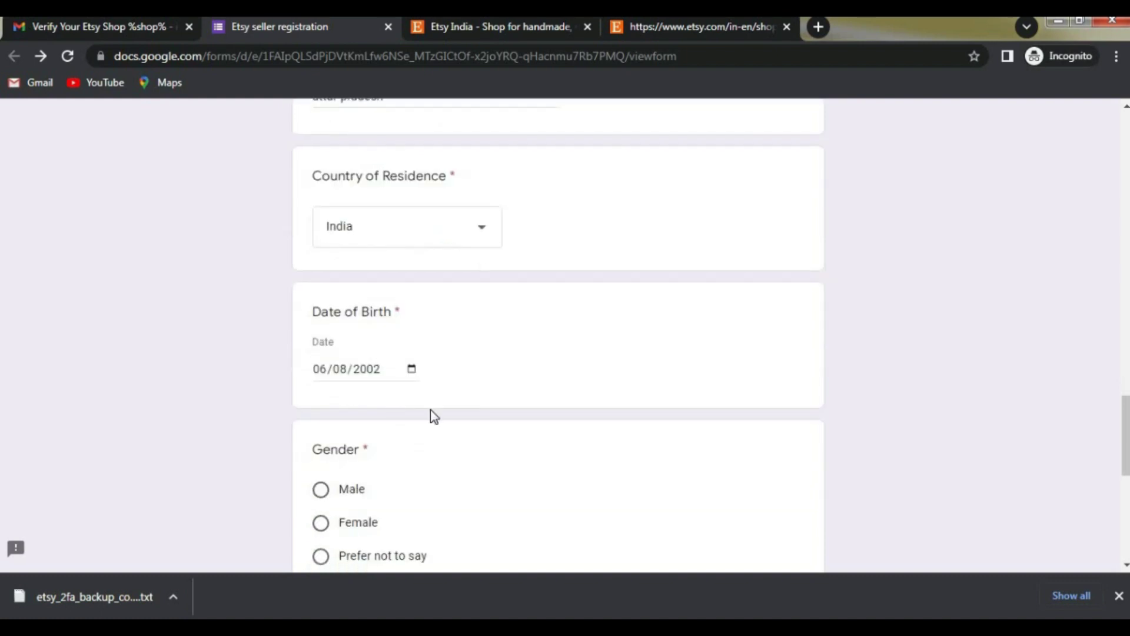
{"action": "scroll", "coordinate": [429, 409], "scroll_direction": "down", "scroll_amount": 3}
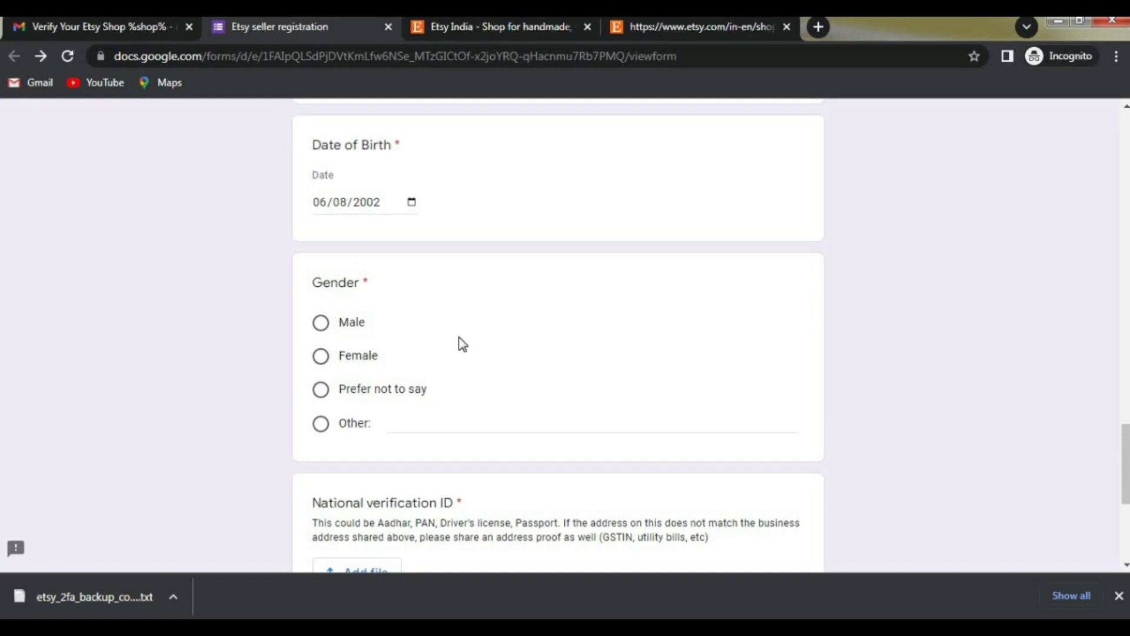
{"action": "scroll", "coordinate": [453, 339], "scroll_direction": "down", "scroll_amount": 1}
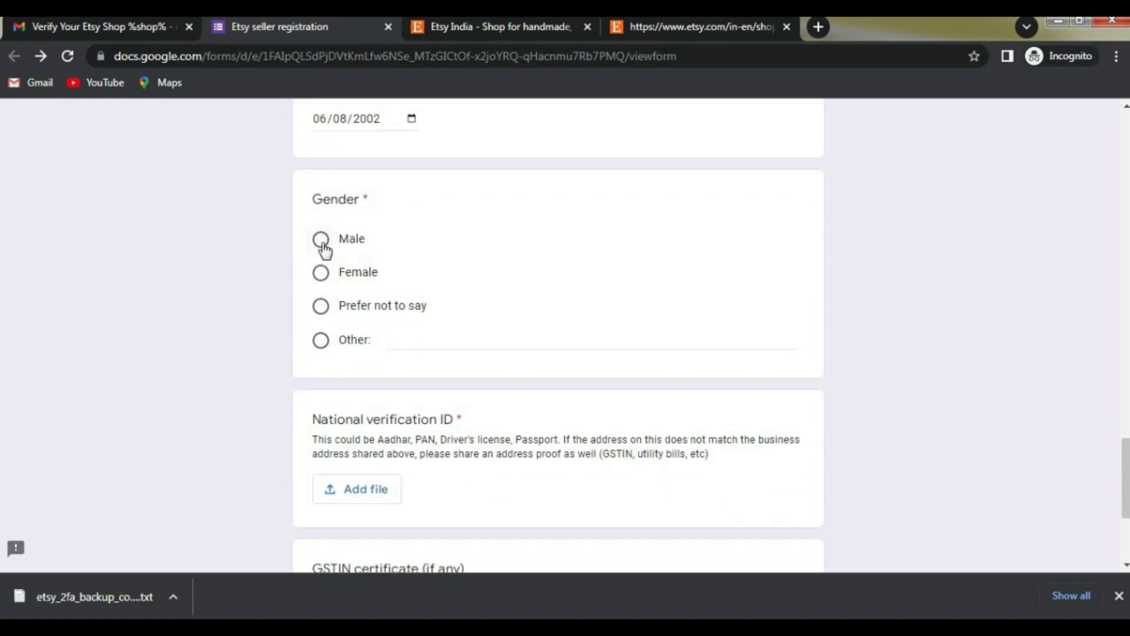
{"action": "left_click", "coordinate": [321, 240]}
{"action": "scroll", "coordinate": [415, 359], "scroll_direction": "down", "scroll_amount": 3}
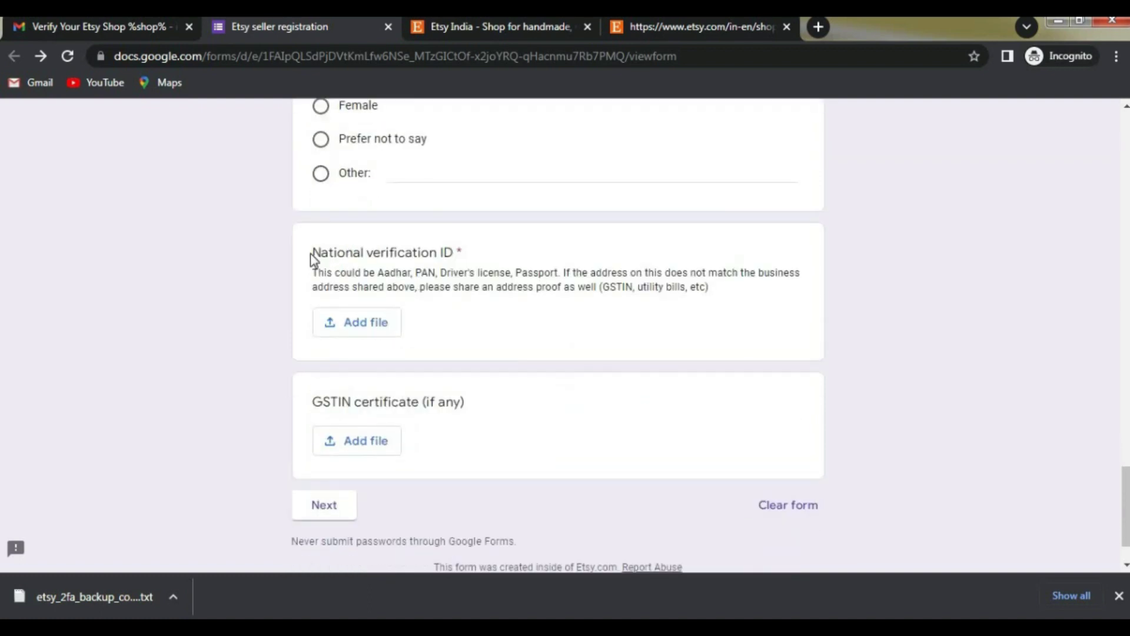
{"action": "triple_click", "coordinate": [474, 257]}
{"action": "left_click", "coordinate": [405, 247]}
Step: Drag the downloaded WhatsApp ID image from the download bar onto the form's National verification ID file picker
{"action": "left_click", "coordinate": [358, 323]}
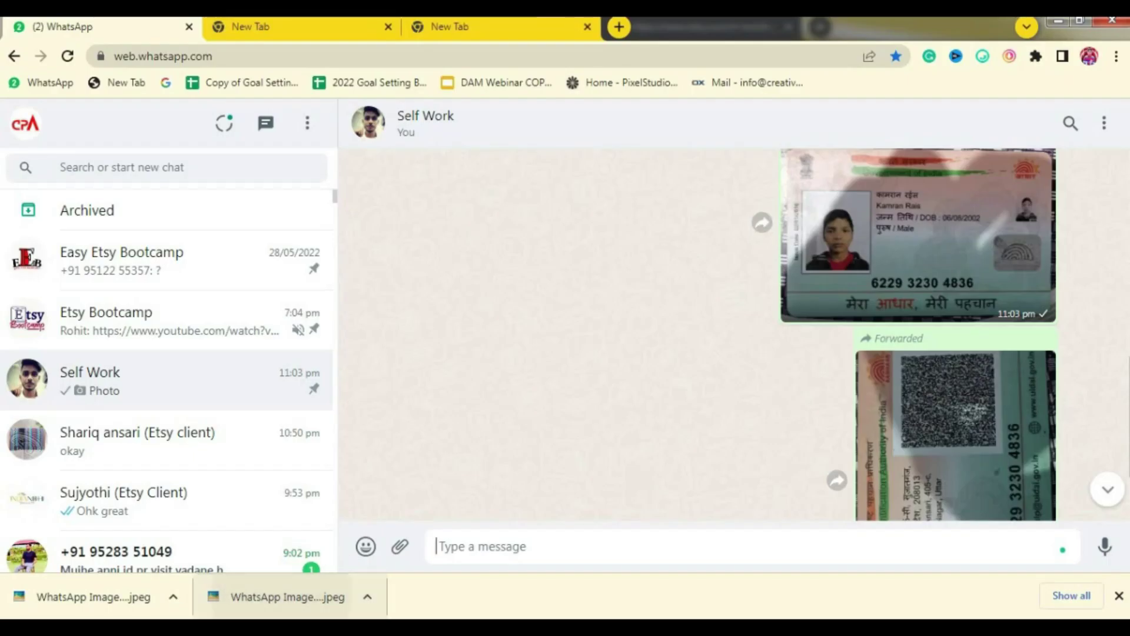
{"action": "left_click_drag", "start_coordinate": [94, 596], "coordinate": [570, 342]}
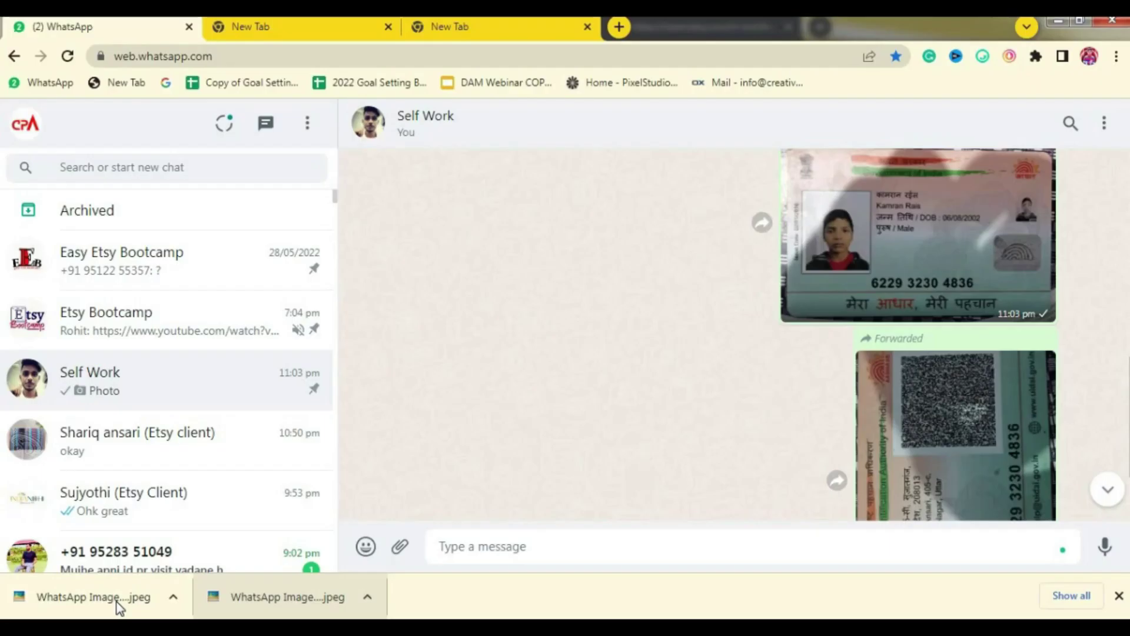
{"action": "left_click_drag", "start_coordinate": [143, 596], "coordinate": [558, 295]}
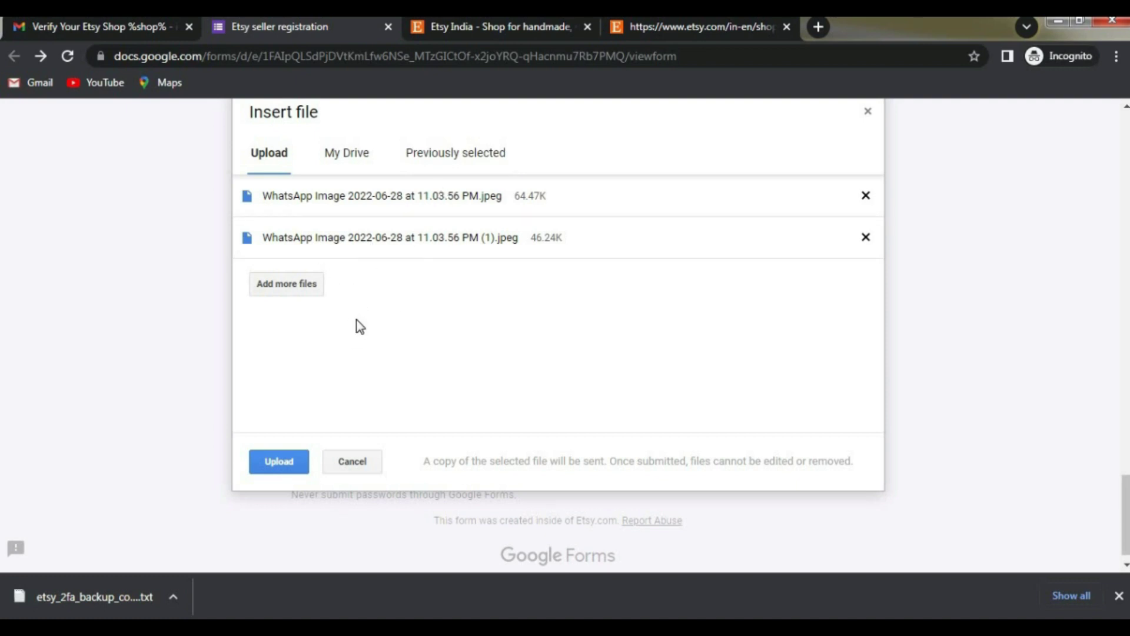
Step: Upload the two ID images and continue to the Product and process information section
{"action": "left_click", "coordinate": [271, 469]}
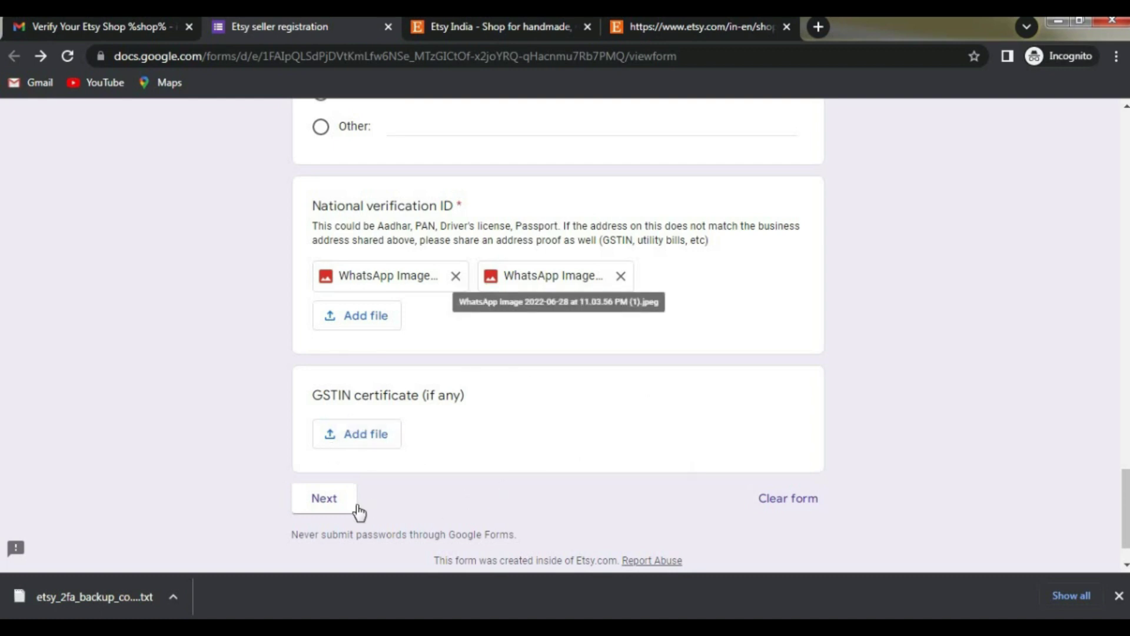
{"action": "left_click", "coordinate": [340, 511]}
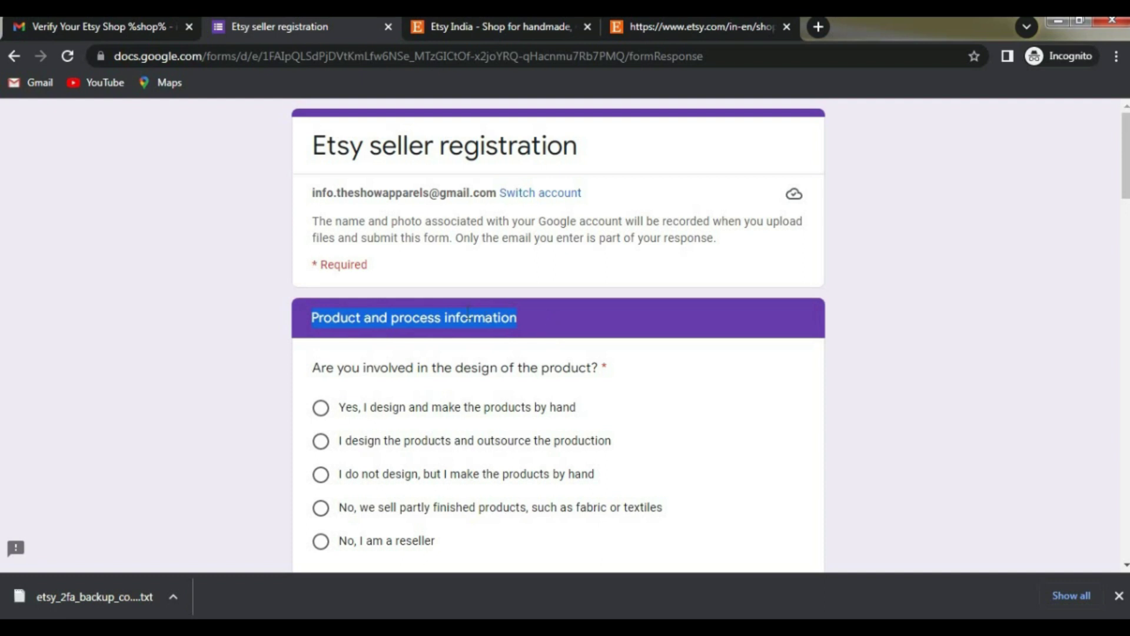
Step: Choose 'Yes, I design and make the products by hand' for product design involvement
{"action": "left_click", "coordinate": [383, 341]}
{"action": "scroll", "coordinate": [331, 323], "scroll_direction": "down", "scroll_amount": 2}
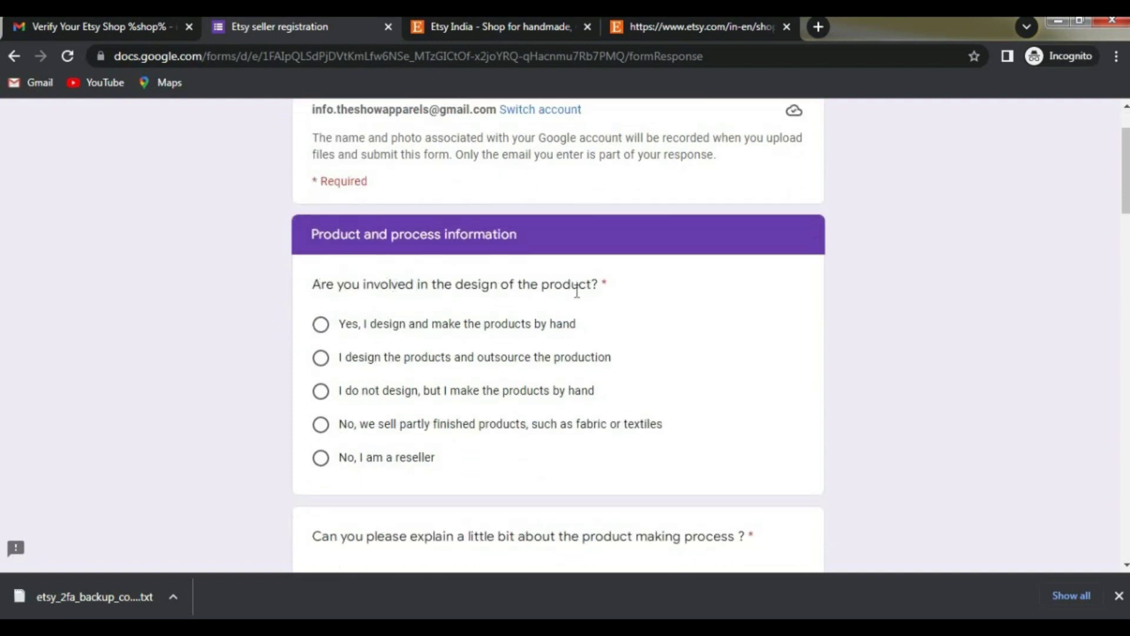
{"action": "left_click", "coordinate": [322, 324]}
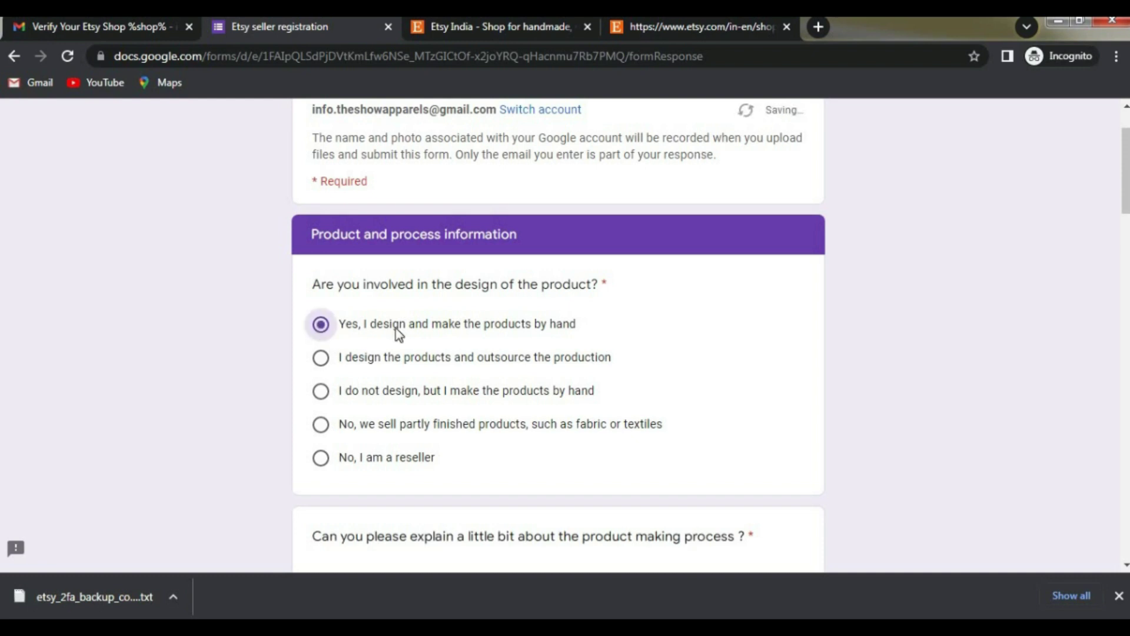
{"action": "scroll", "coordinate": [339, 329], "scroll_direction": "down", "scroll_amount": 4}
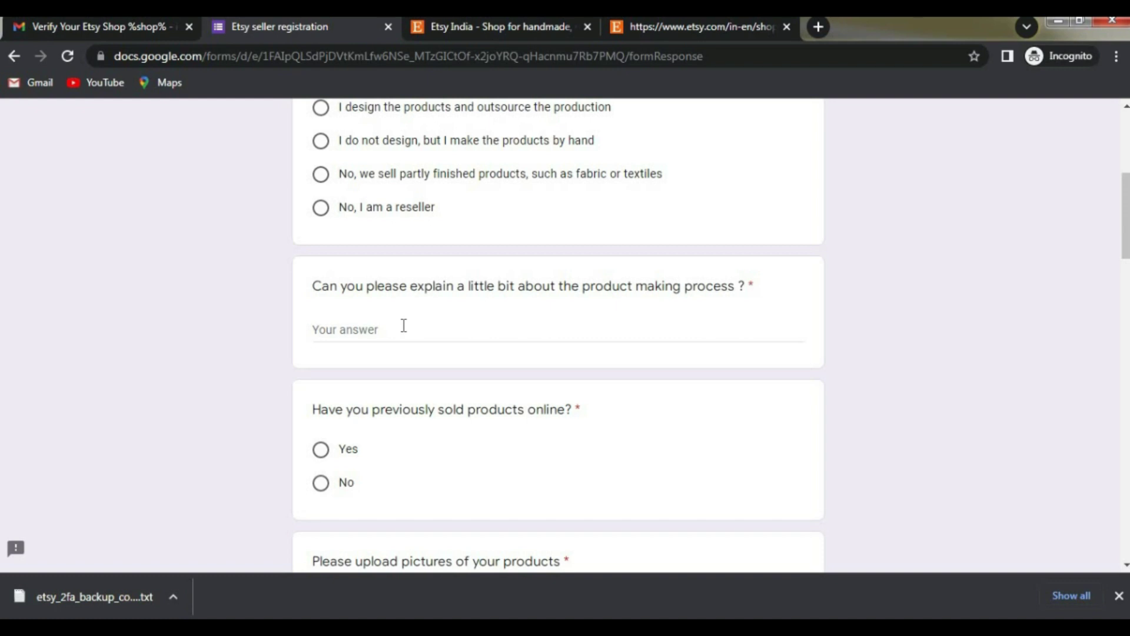
Step: Paste the prepared product-making process description into its answer box
{"action": "key", "text": "alt+Tab"}
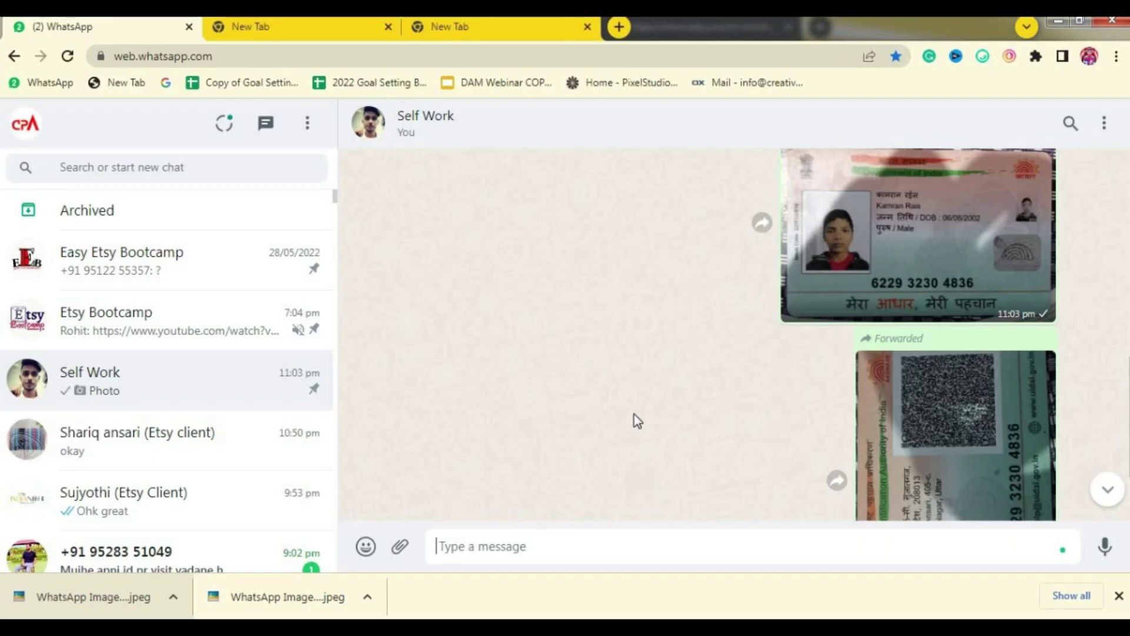
{"action": "key", "text": "alt+Tab"}
{"action": "left_click", "coordinate": [384, 332]}
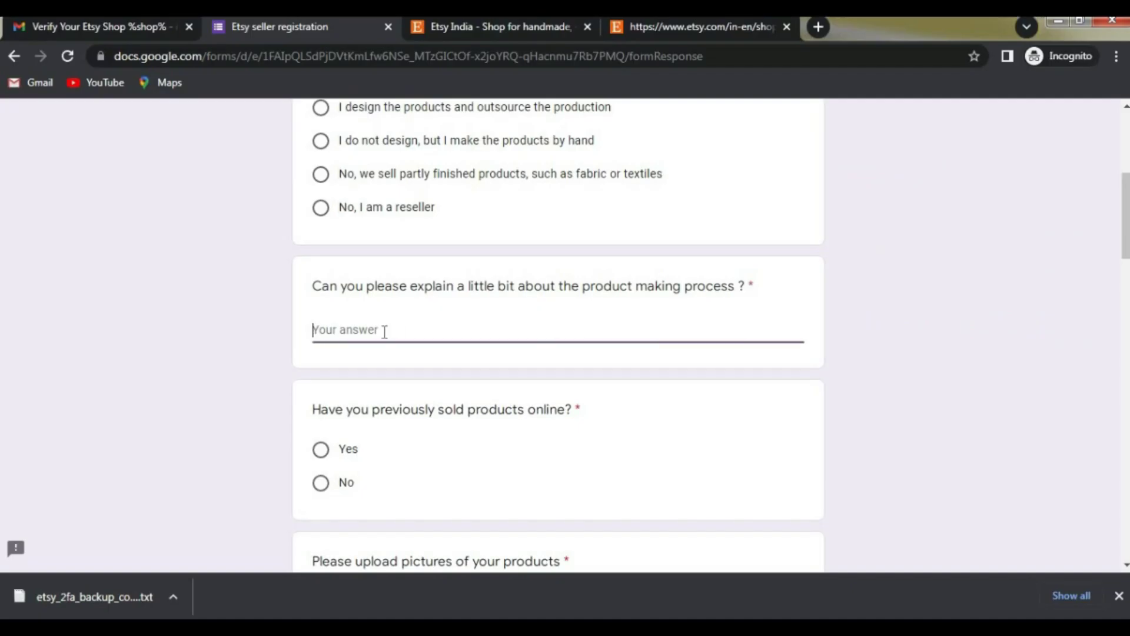
{"action": "type", "text": "I'm a graphic designer, I love making creative designs like thank you cards, logos, and social media graphics, I have 3 years of experience in graphic designing, and I'm creating all the designs from tools like canva pro, photoshop, and CorelDraw."}
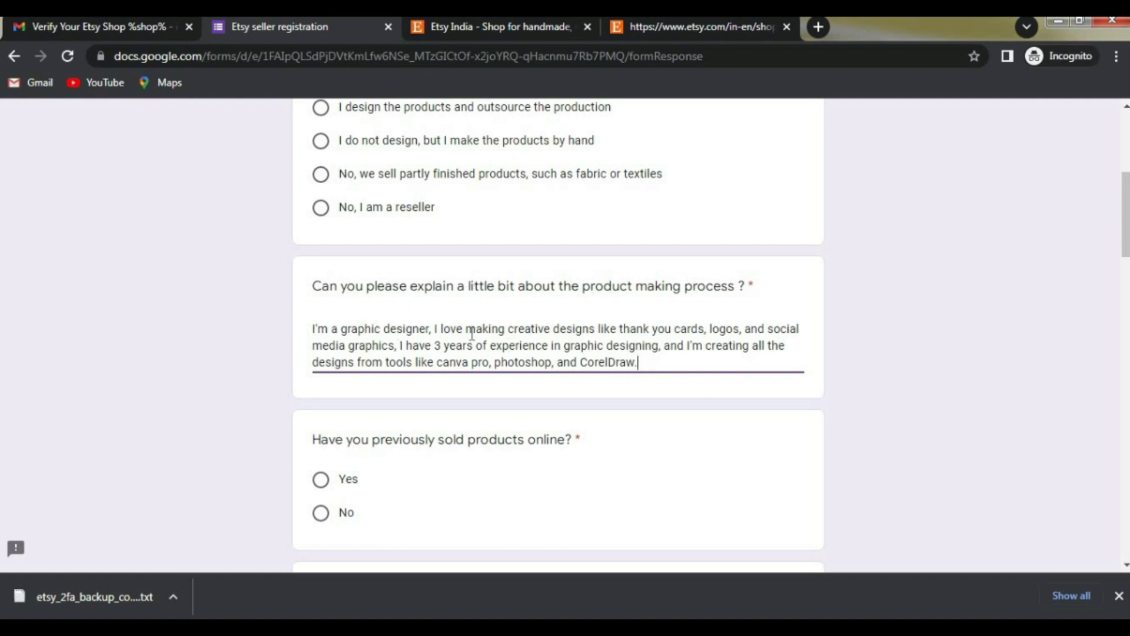
Step: Edit the answer to 2 years' experience, drop CorelDraw, and join 'canva pro & photoshop'
{"action": "left_click", "coordinate": [441, 346]}
{"action": "key", "text": "BackSpace"}
{"action": "type", "text": "2"}
{"action": "left_click_drag", "start_coordinate": [641, 361], "coordinate": [553, 361]}
{"action": "type", "text": "."}
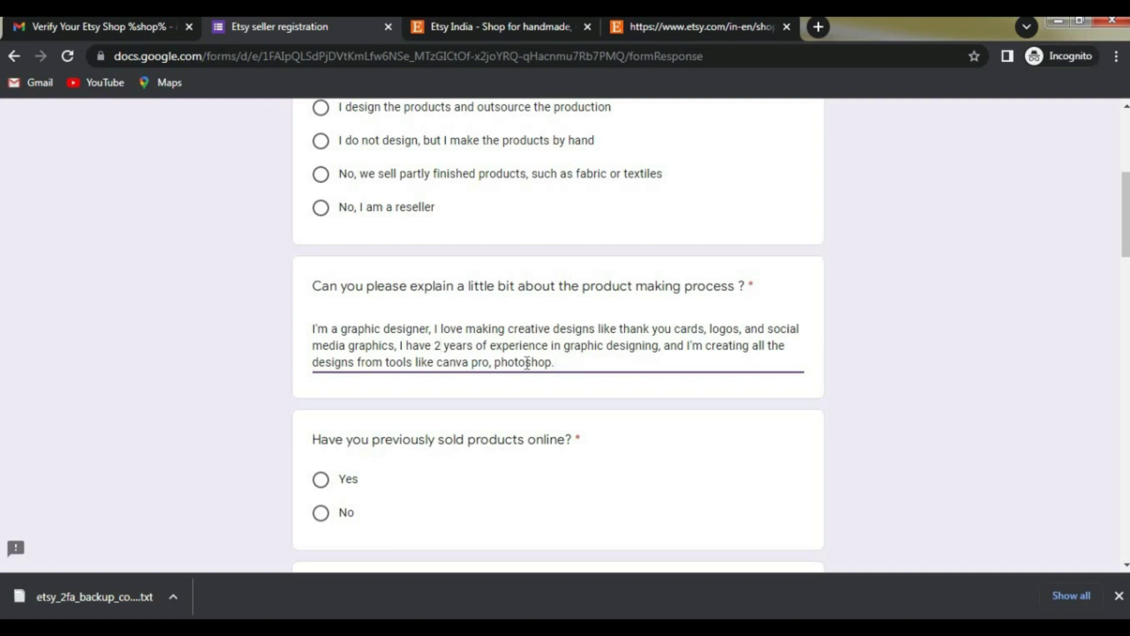
{"action": "left_click", "coordinate": [496, 362]}
{"action": "key", "text": "BackSpace"}
{"action": "key", "text": "BackSpace"}
{"action": "type", "text": "&"}
{"action": "left_click", "coordinate": [624, 405]}
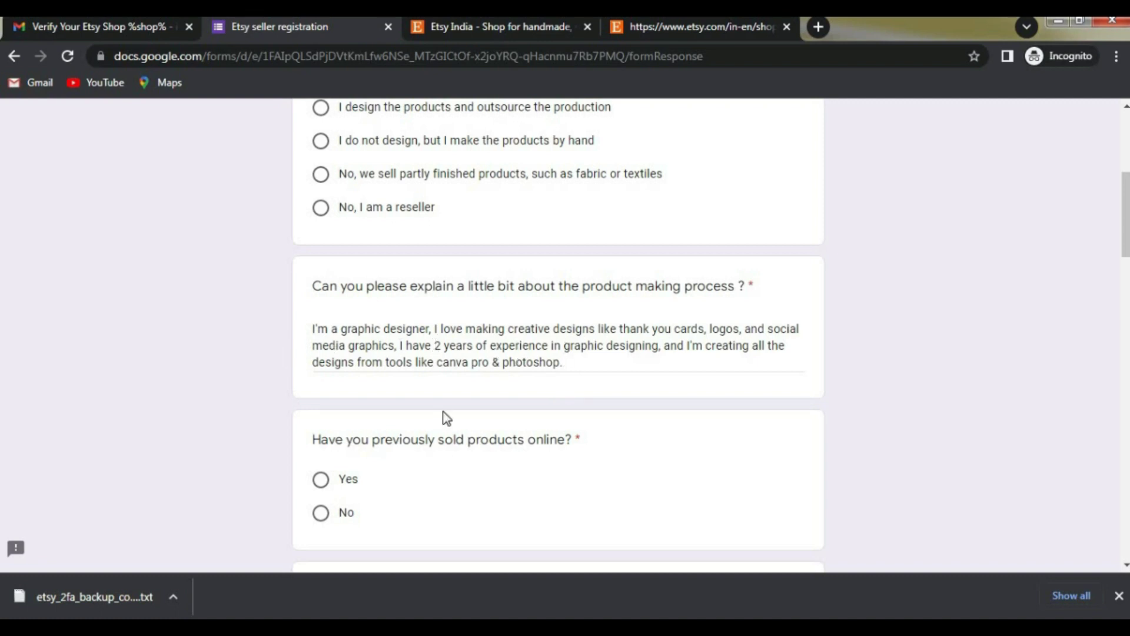
Step: Answer Yes to having previously sold products online
{"action": "scroll", "coordinate": [406, 380], "scroll_direction": "down", "scroll_amount": 1}
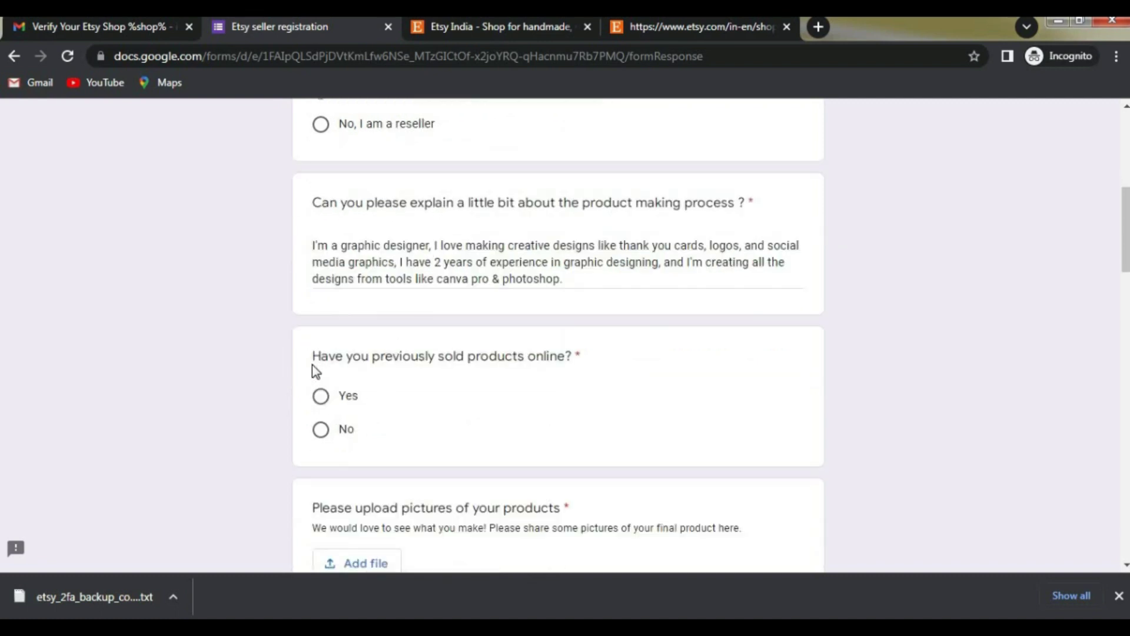
{"action": "left_click_drag", "start_coordinate": [311, 362], "coordinate": [581, 356]}
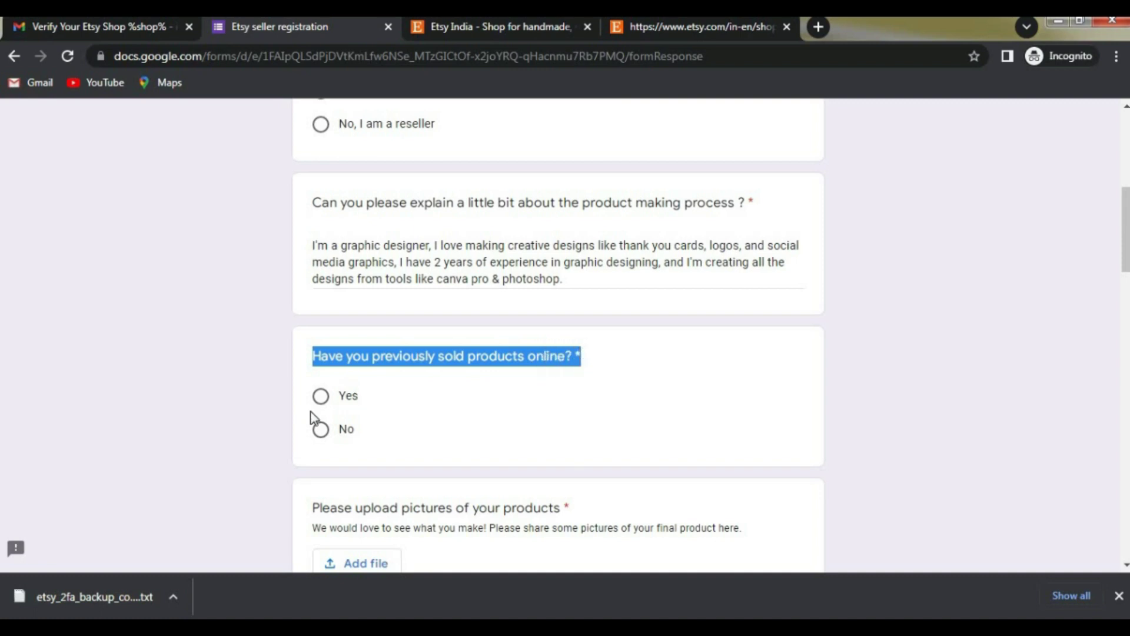
{"action": "left_click", "coordinate": [465, 355]}
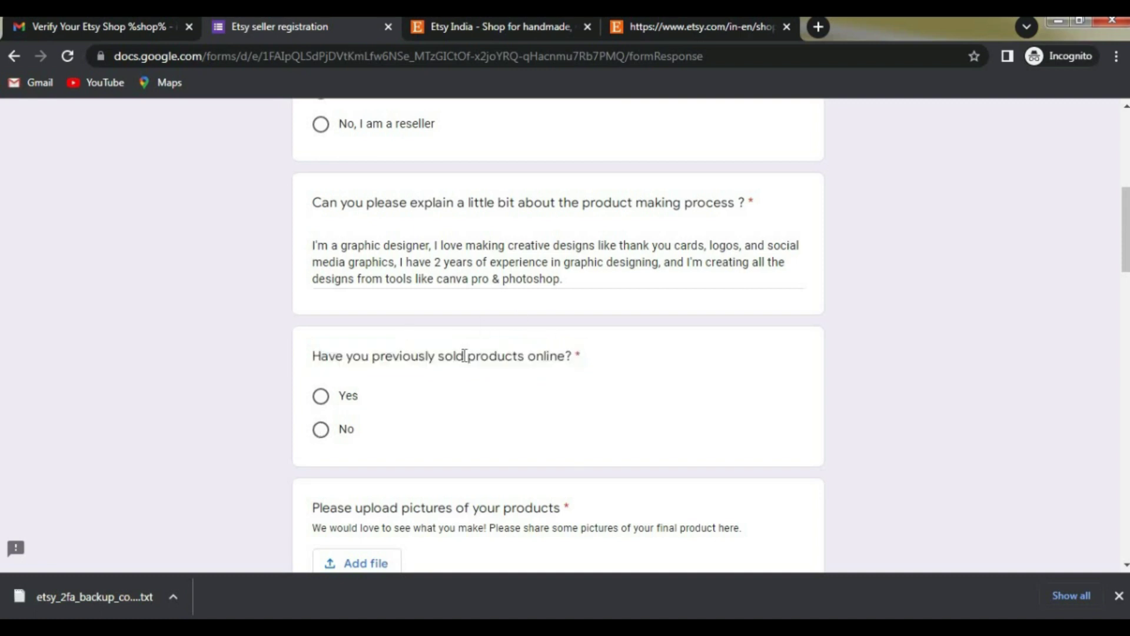
{"action": "left_click", "coordinate": [324, 401]}
Step: Upload Business Thank You card-1.png as the product picture
{"action": "scroll", "coordinate": [460, 352], "scroll_direction": "down", "scroll_amount": 3}
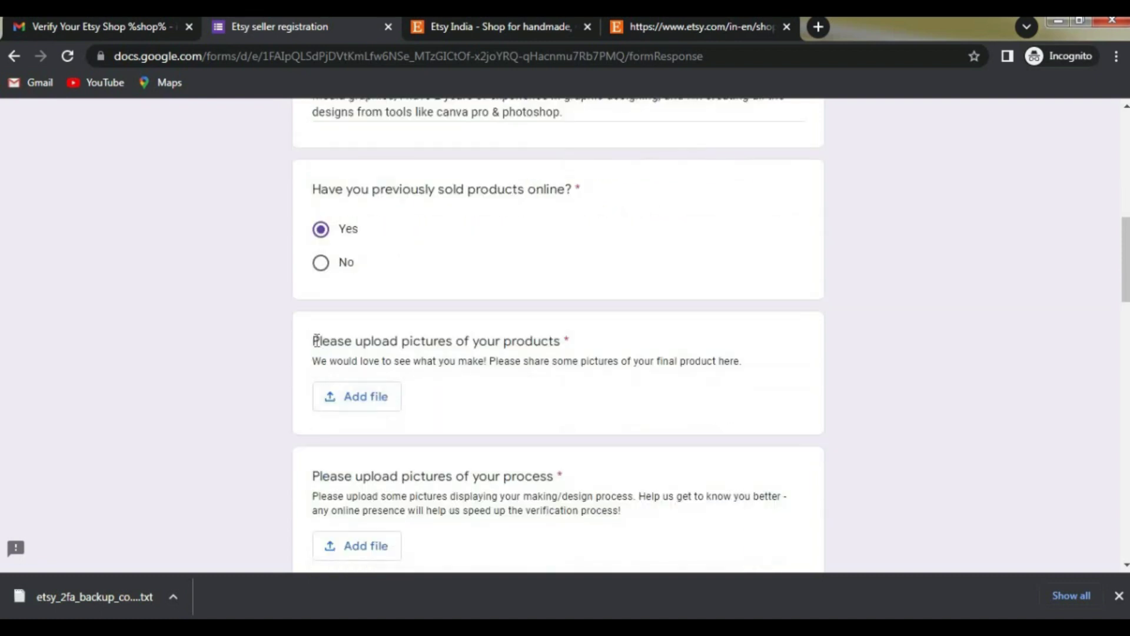
{"action": "left_click_drag", "start_coordinate": [313, 341], "coordinate": [571, 340]}
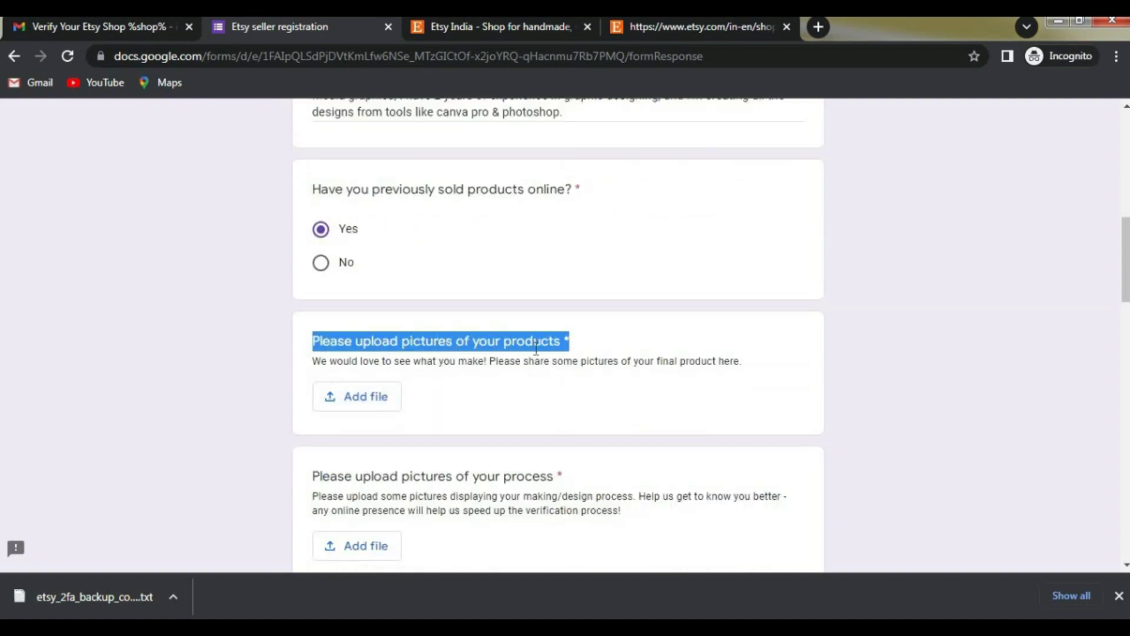
{"action": "left_click", "coordinate": [317, 414]}
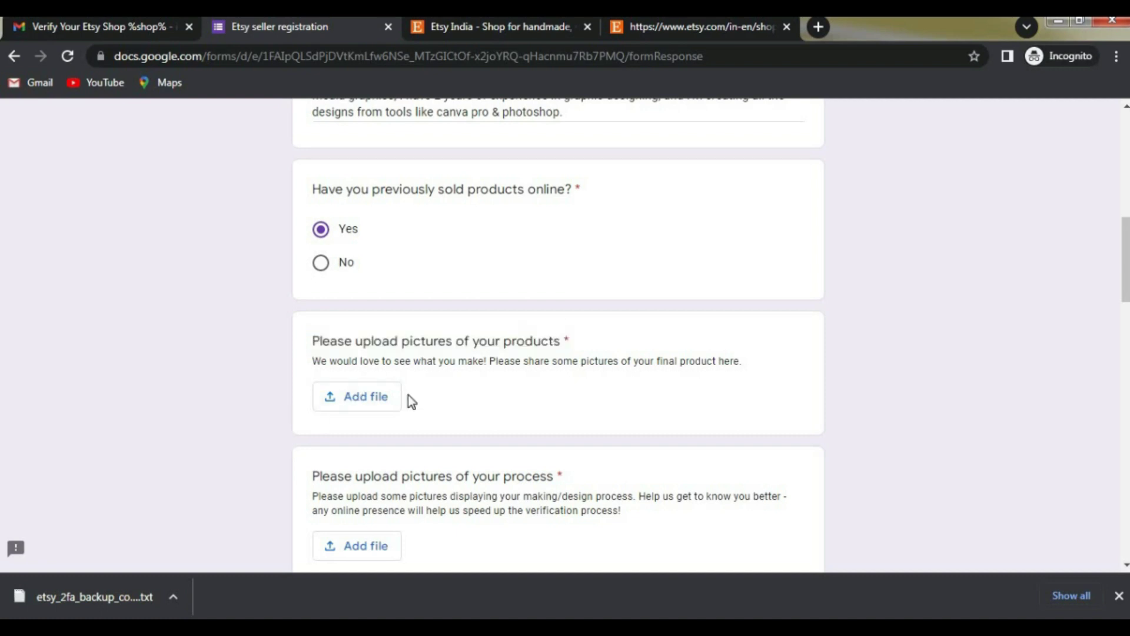
{"action": "left_click", "coordinate": [357, 402]}
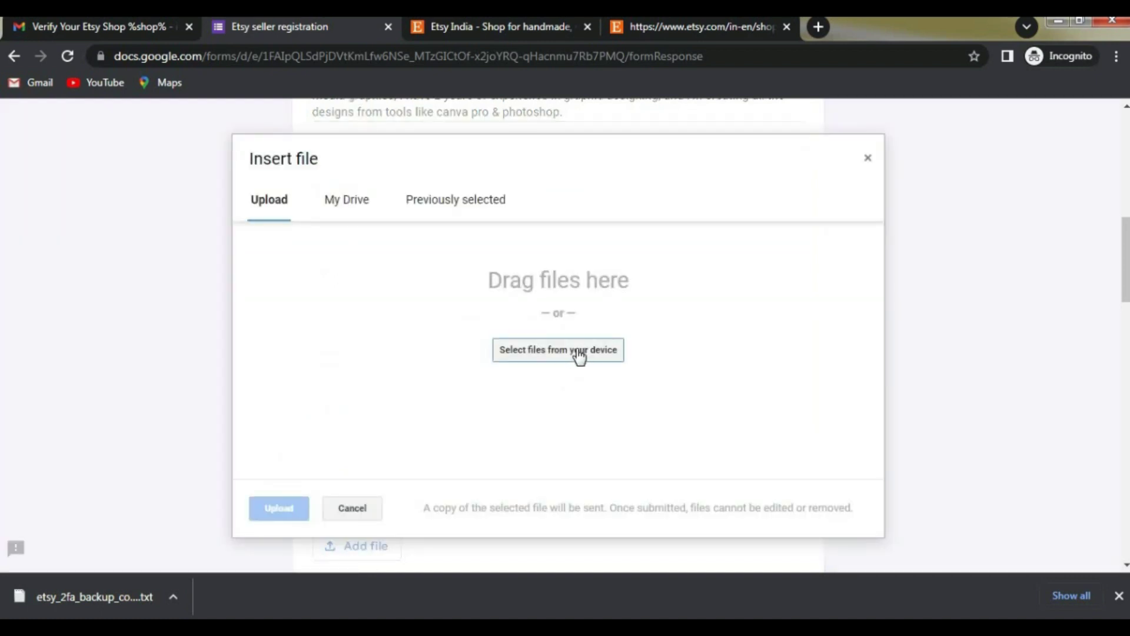
{"action": "left_click", "coordinate": [584, 351]}
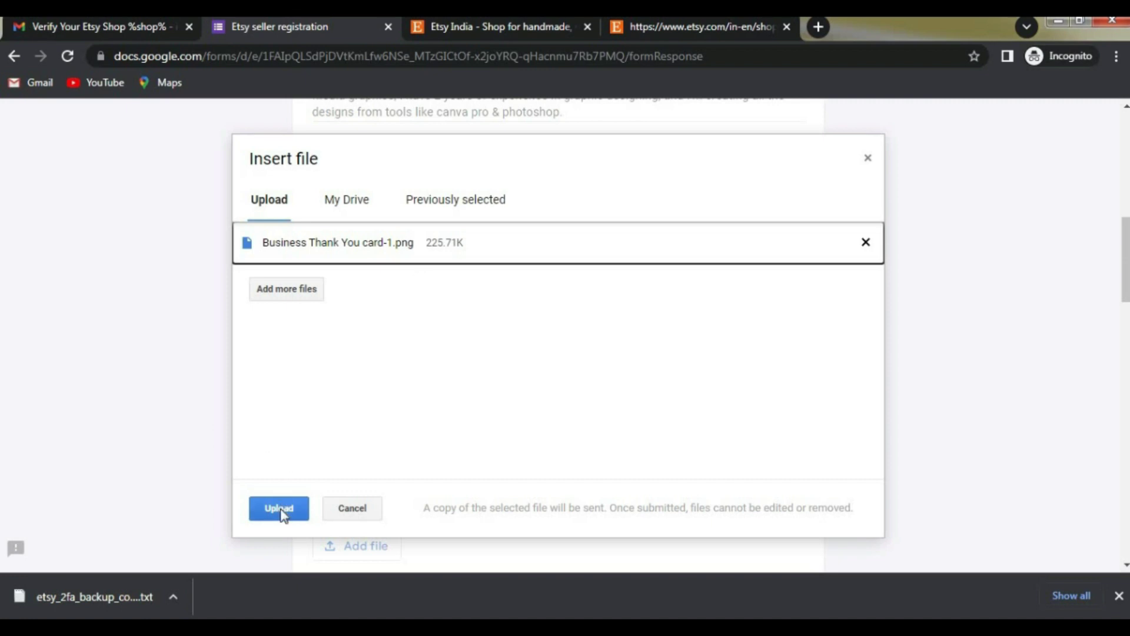
{"action": "left_click", "coordinate": [273, 507]}
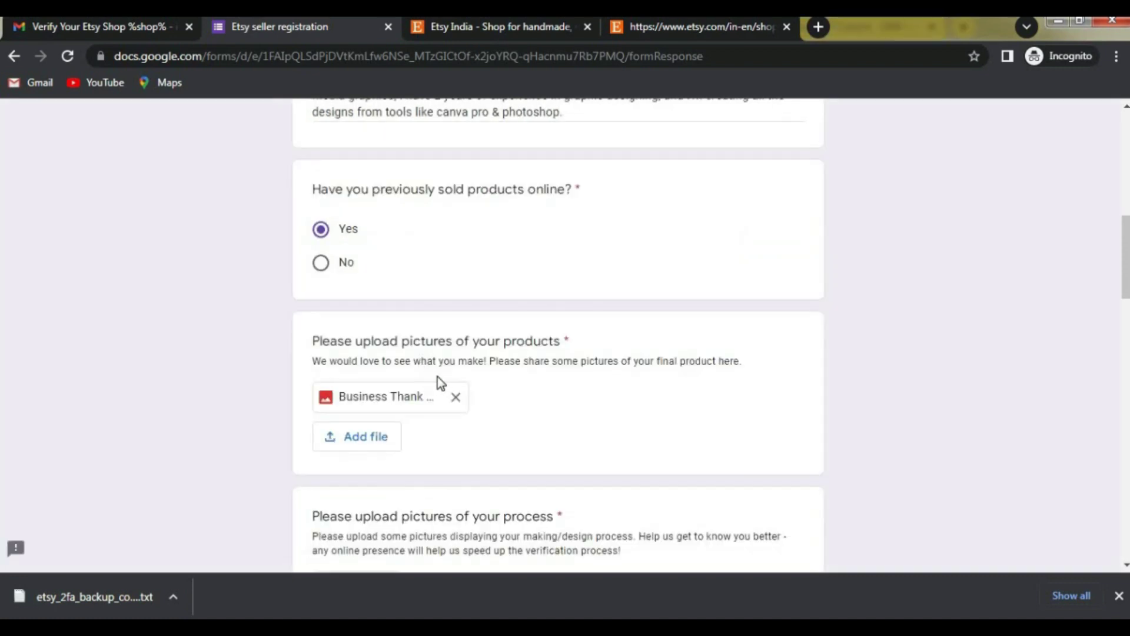
Step: Scroll down to the process pictures question and highlight its title
{"action": "scroll", "coordinate": [436, 375], "scroll_direction": "down", "scroll_amount": 2}
{"action": "scroll", "coordinate": [434, 373], "scroll_direction": "down", "scroll_amount": 1}
{"action": "left_click_drag", "start_coordinate": [306, 351], "coordinate": [558, 351]}
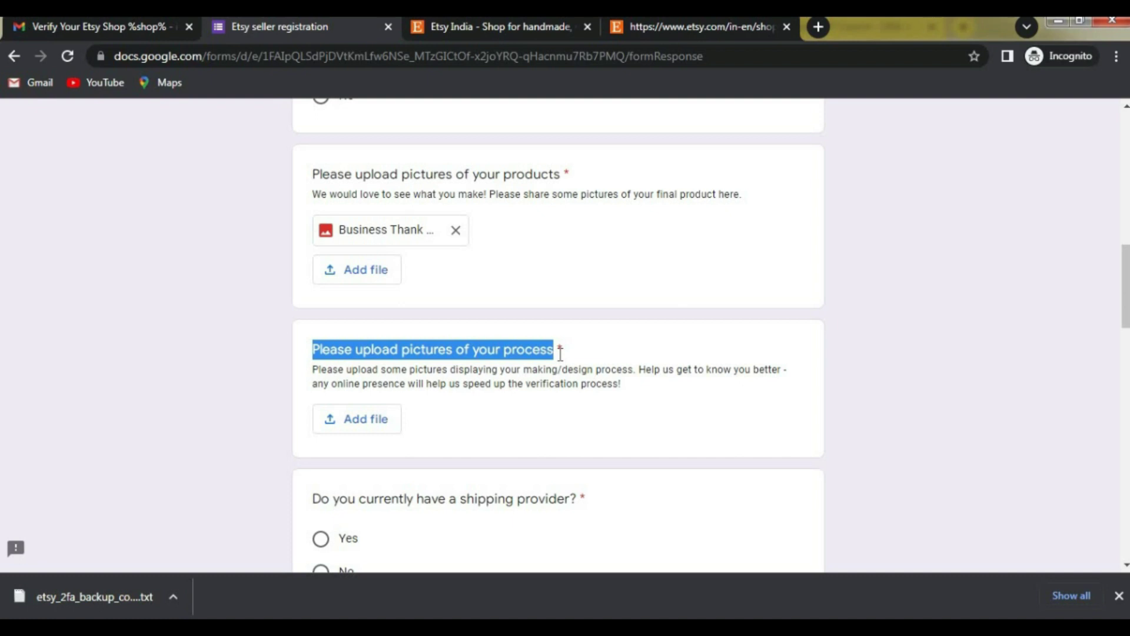
{"action": "left_click", "coordinate": [504, 354]}
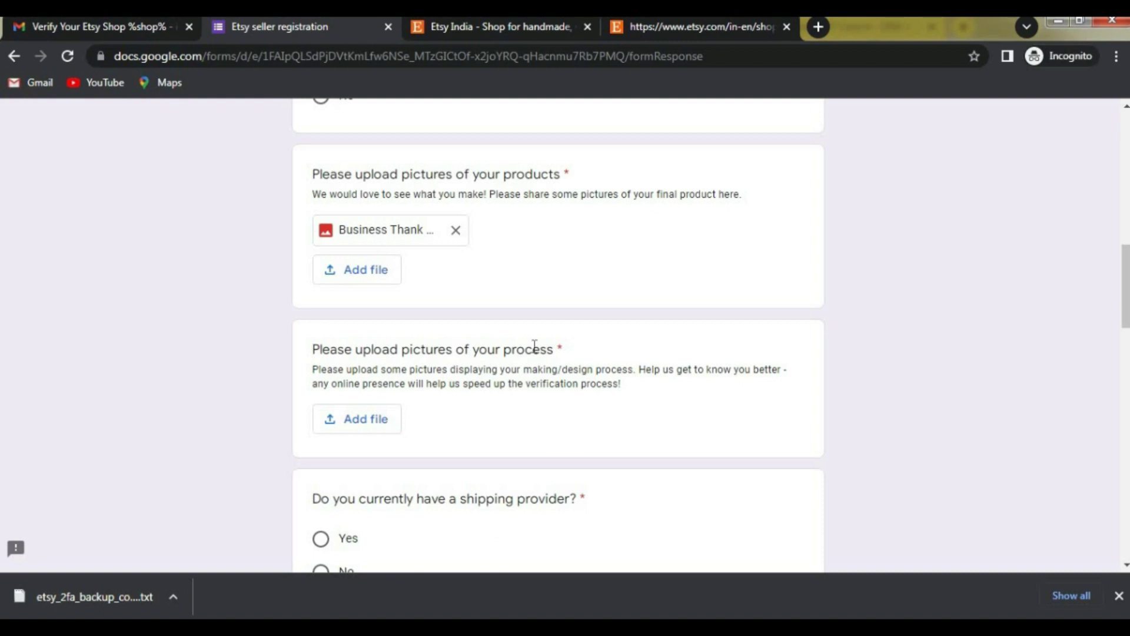
{"action": "left_click_drag", "start_coordinate": [552, 351], "coordinate": [330, 350]}
{"action": "left_click", "coordinate": [460, 407]}
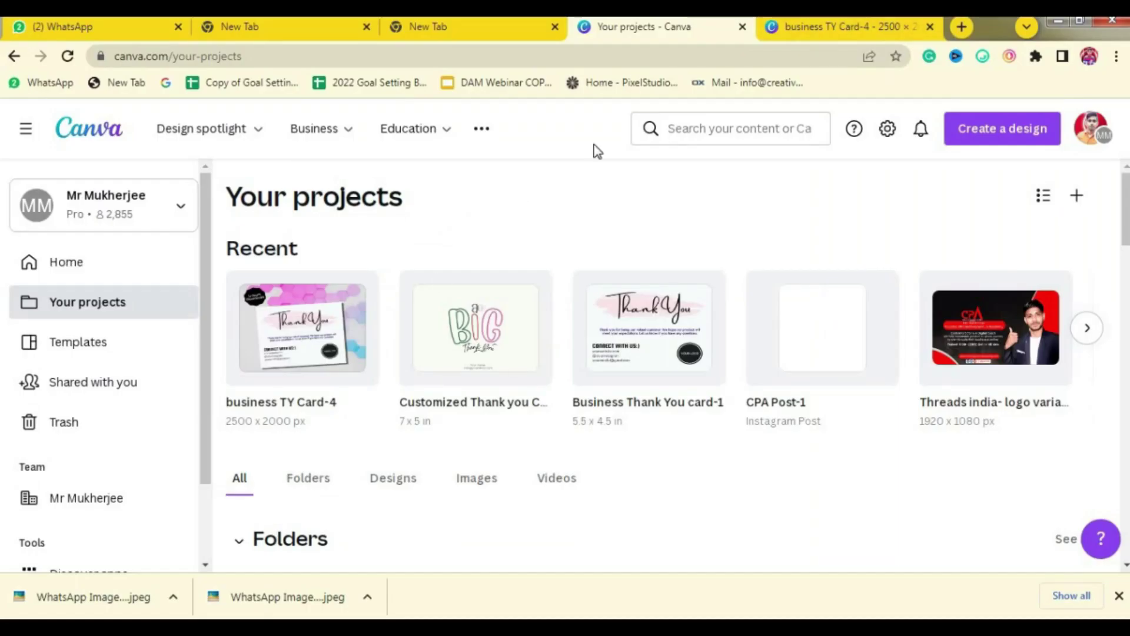
Step: Open the Business Thank You card-1 design from Your projects in a new Canva tab
{"action": "left_click", "coordinate": [800, 30]}
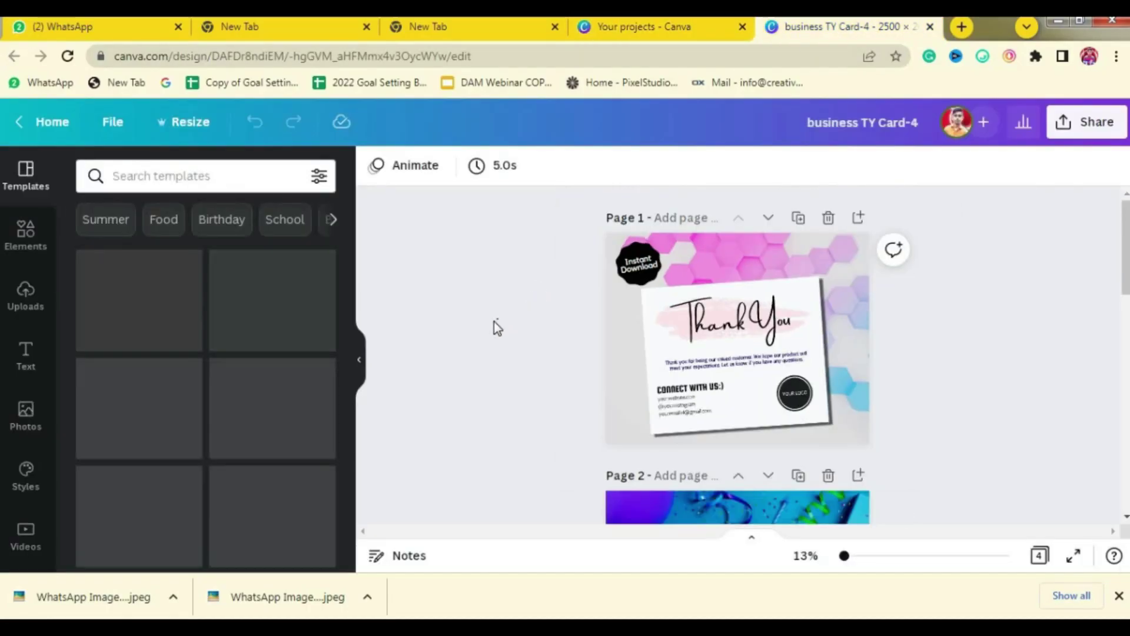
{"action": "scroll", "coordinate": [665, 361], "scroll_direction": "down", "scroll_amount": 3}
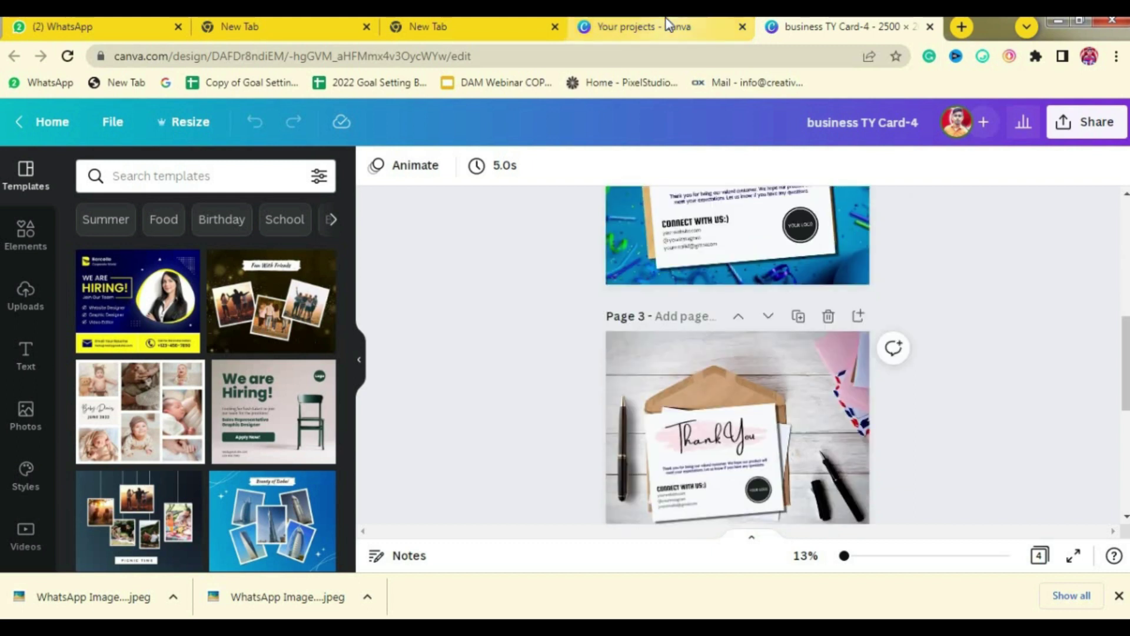
{"action": "left_click", "coordinate": [647, 26]}
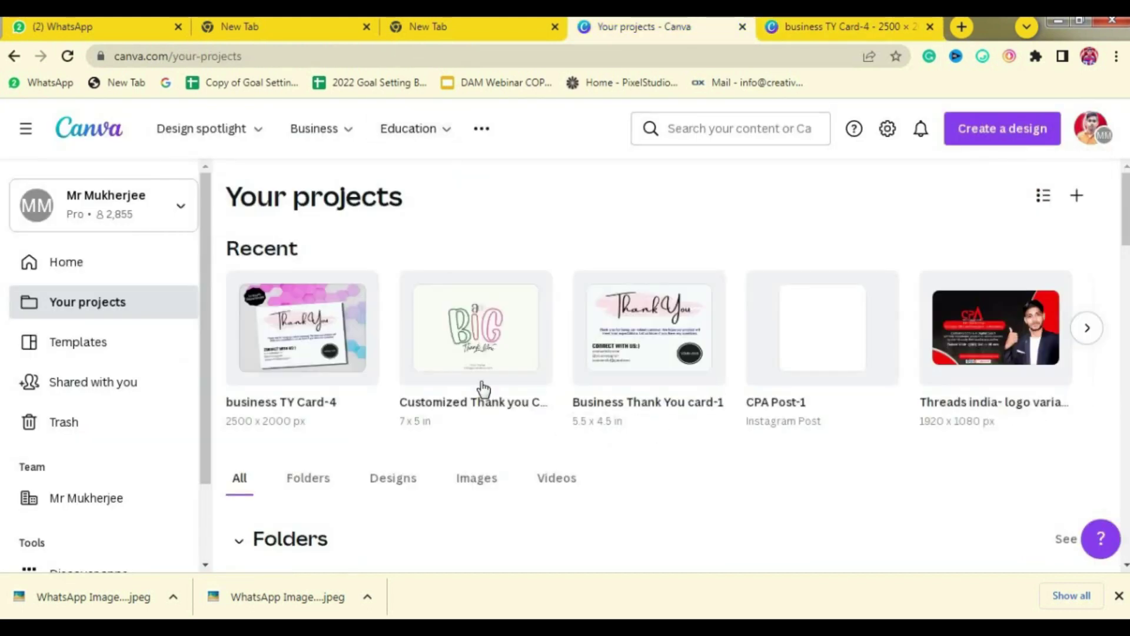
{"action": "right_click", "coordinate": [630, 347]}
{"action": "left_click", "coordinate": [736, 62]}
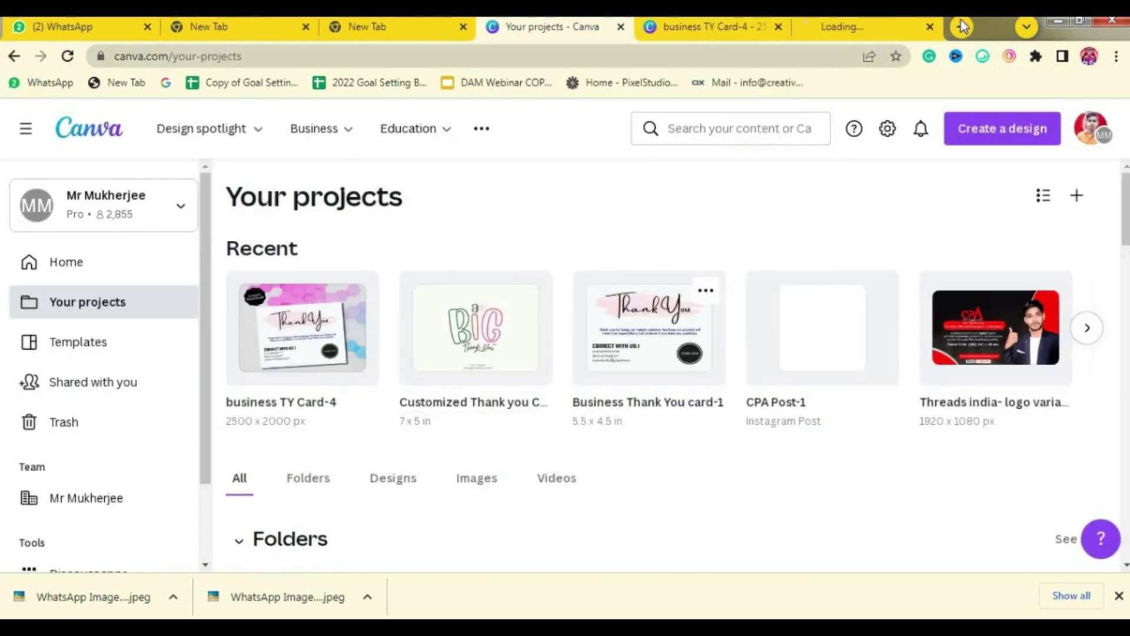
{"action": "left_click", "coordinate": [852, 25]}
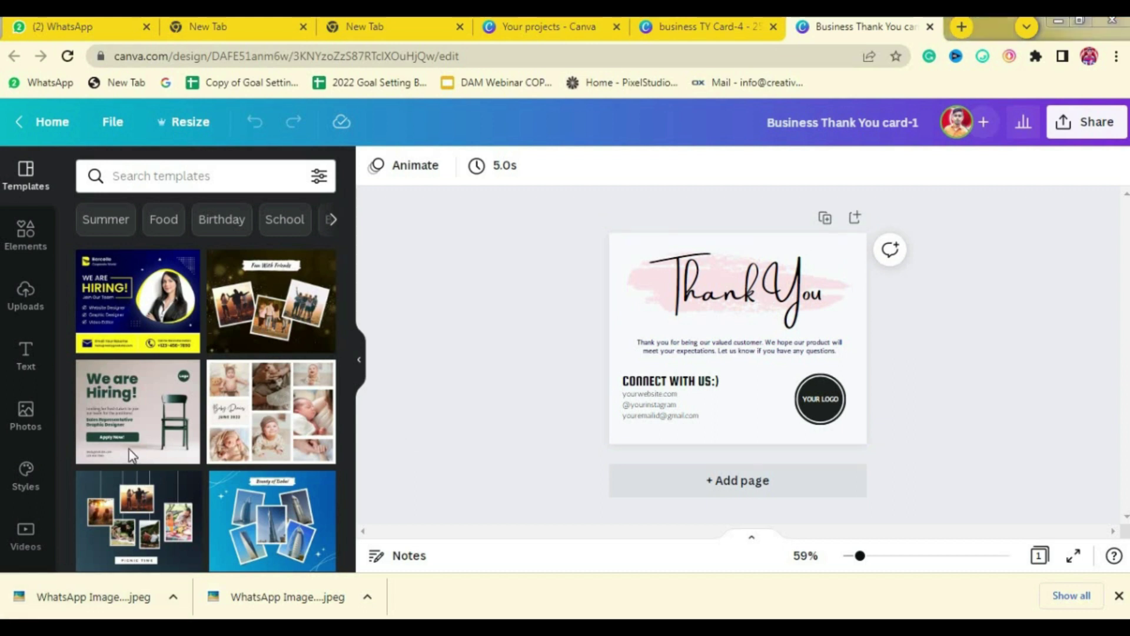
Step: Capture the Canva editor, with the elements panel showing, in a Snipping Tool screenshot
{"action": "left_click", "coordinate": [3, 614]}
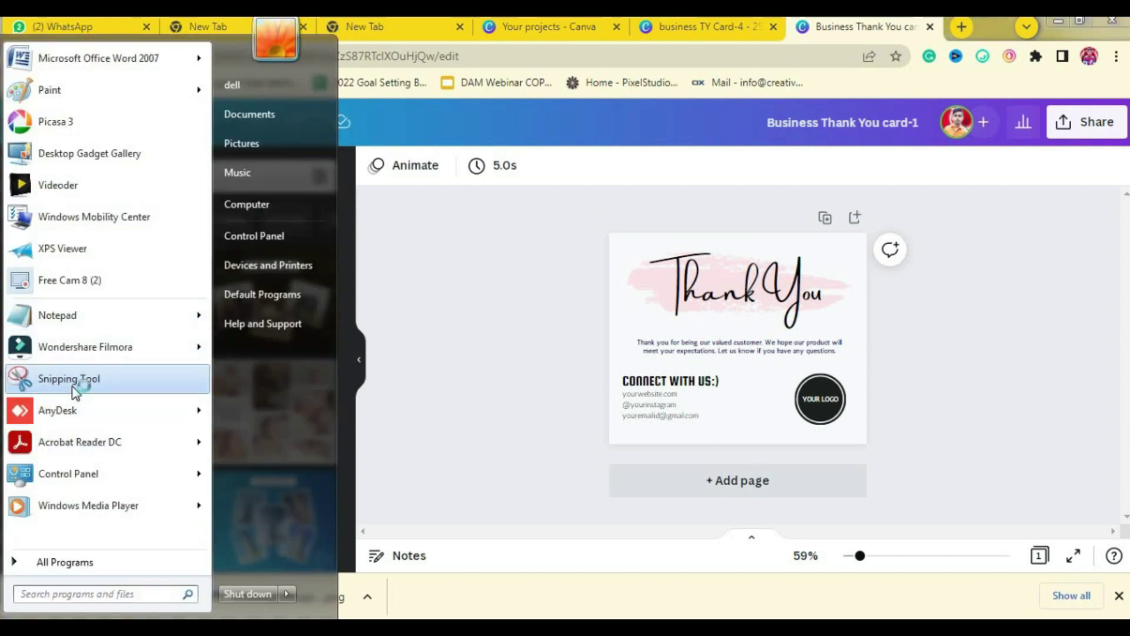
{"action": "left_click", "coordinate": [72, 385]}
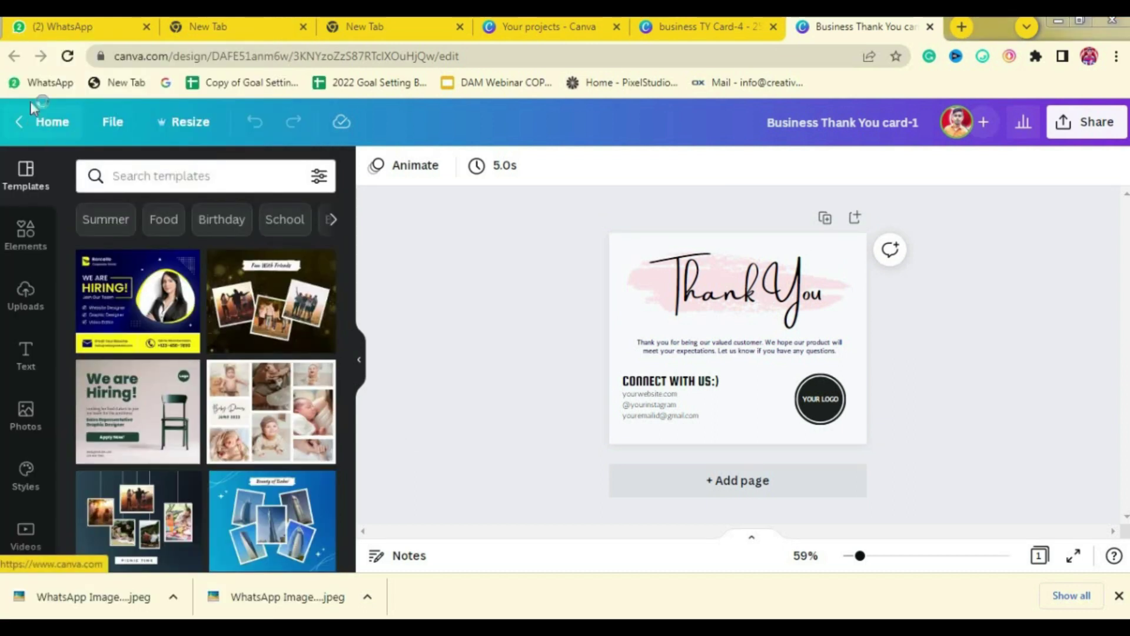
{"action": "left_click", "coordinate": [39, 244]}
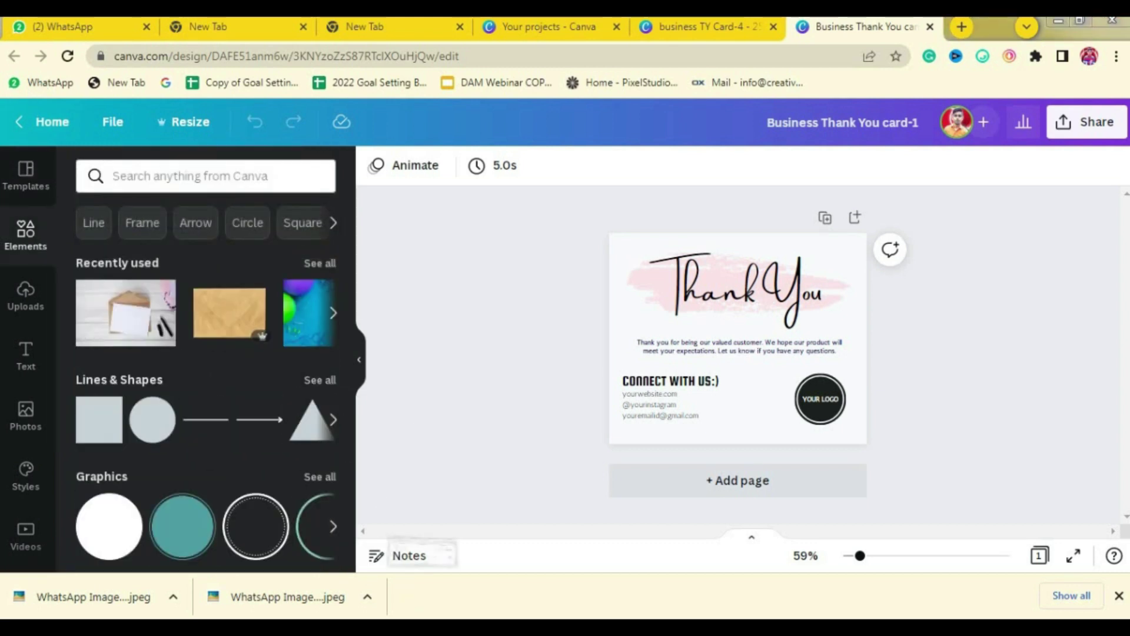
{"action": "left_click", "coordinate": [502, 309]}
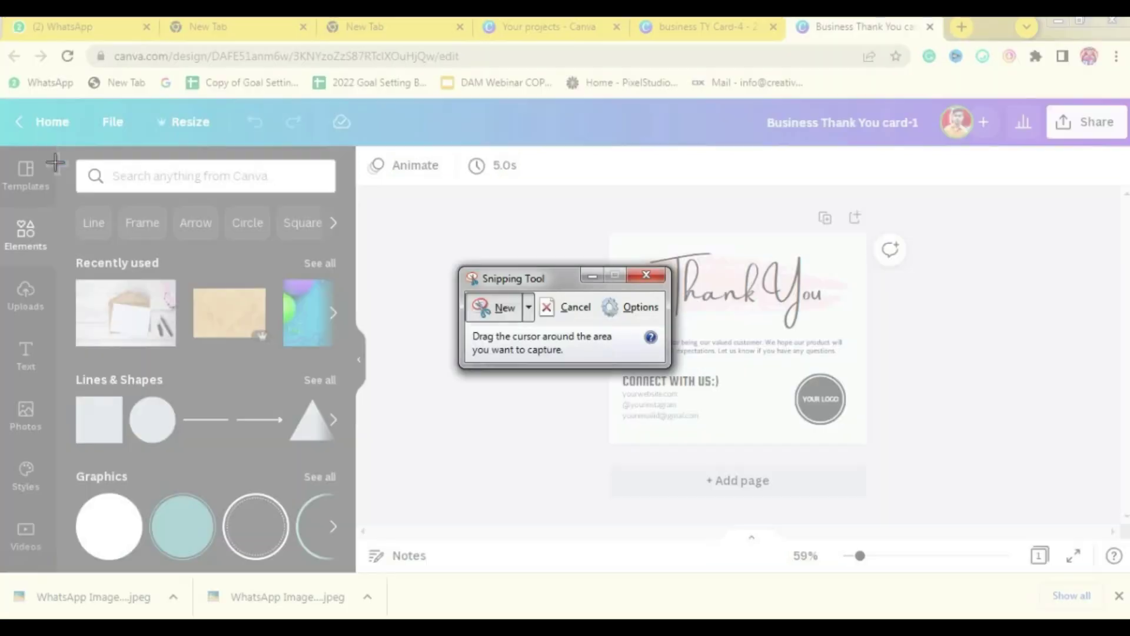
{"action": "left_click_drag", "start_coordinate": [8, 104], "coordinate": [924, 533]}
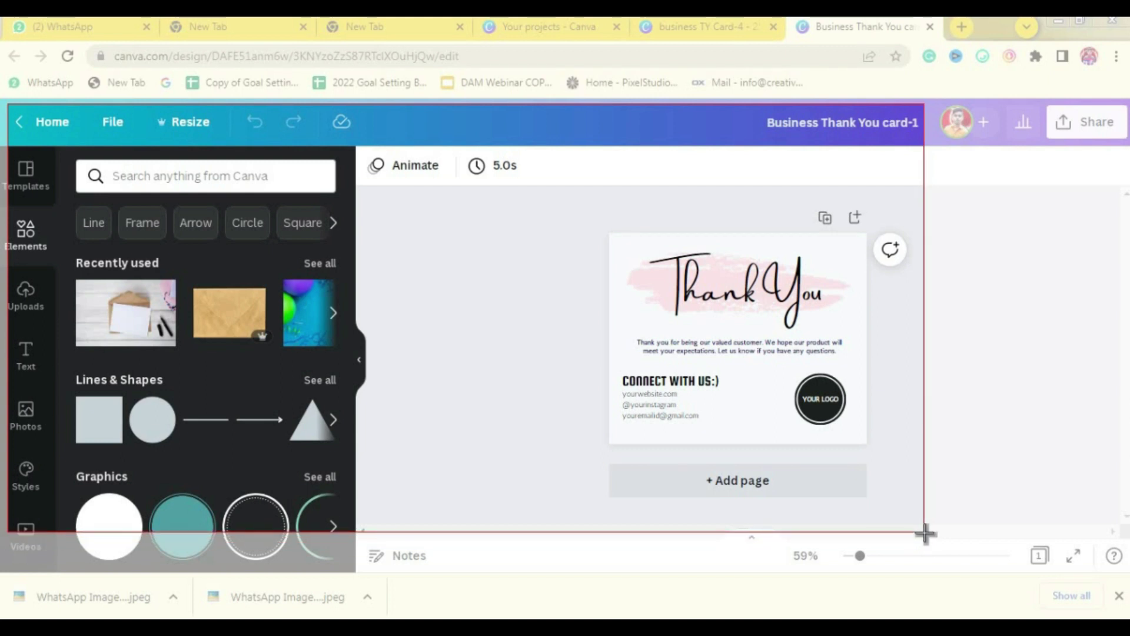
{"action": "left_click_drag", "start_coordinate": [924, 533], "coordinate": [952, 535]}
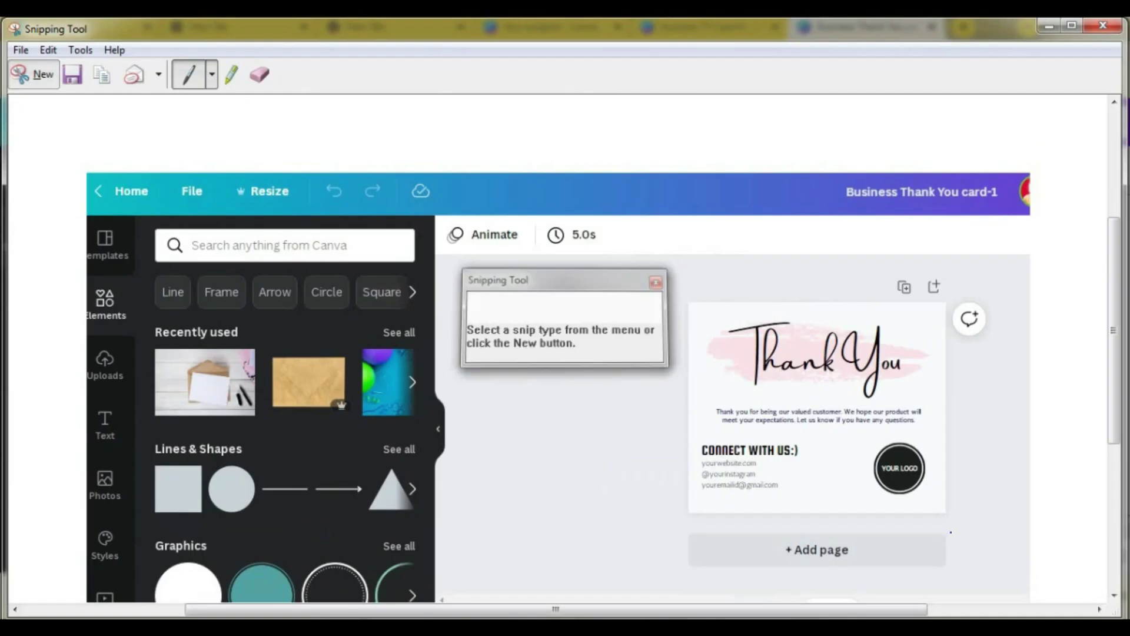
Step: Save the capture as 'work process1' PNG in Pictures and close Snipping Tool
{"action": "left_click", "coordinate": [75, 81]}
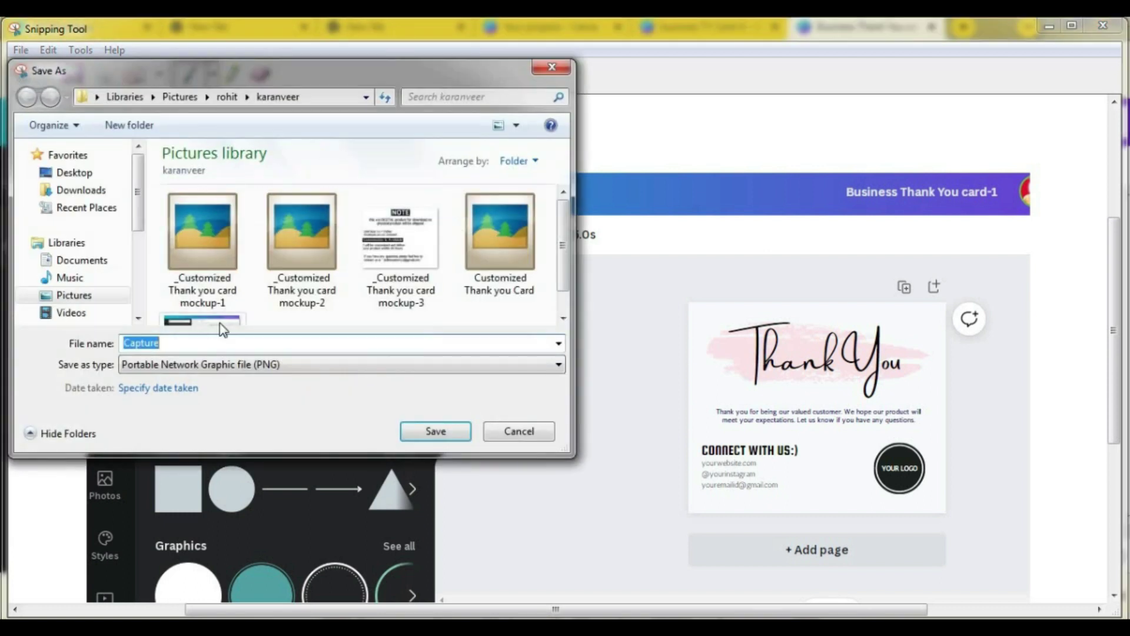
{"action": "type", "text": "work"}
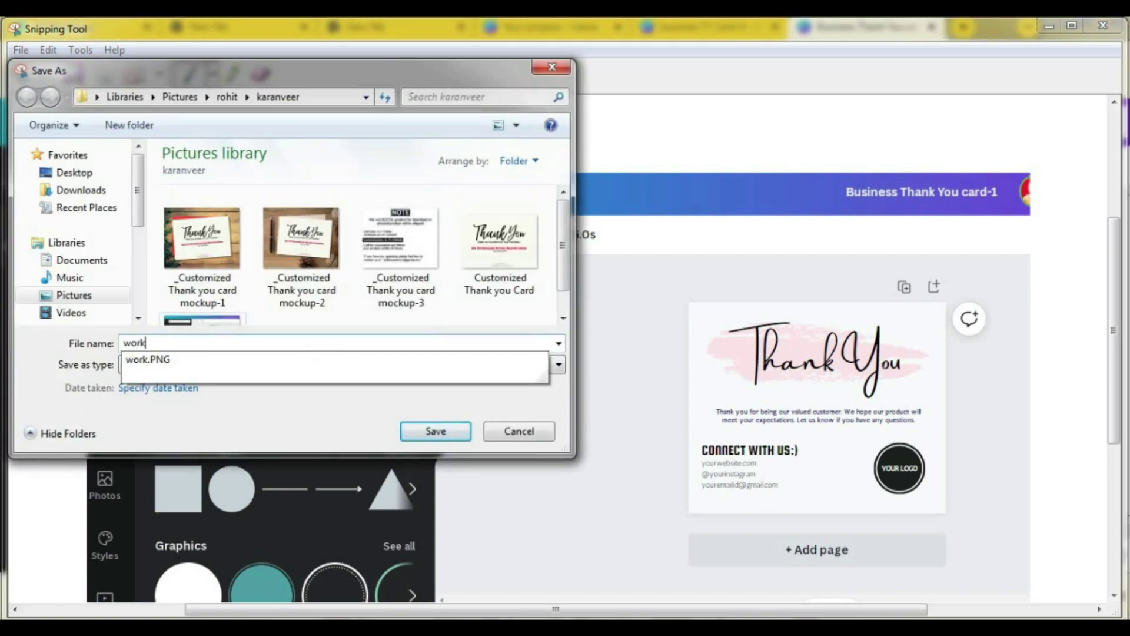
{"action": "type", "text": " proce"}
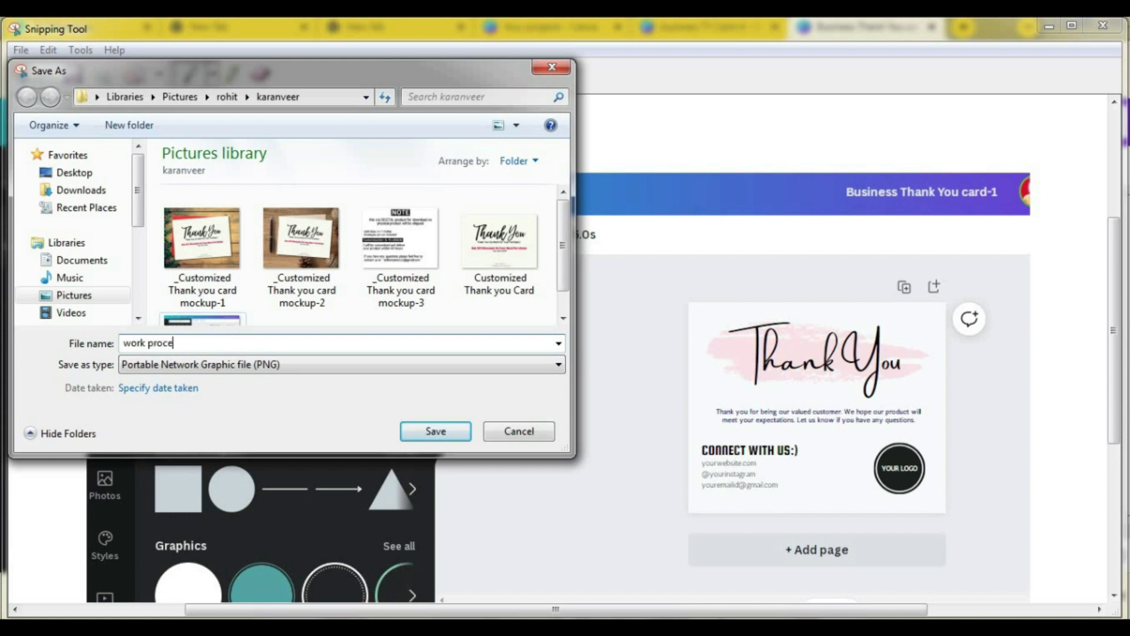
{"action": "type", "text": "ss1"}
{"action": "left_click", "coordinate": [450, 434]}
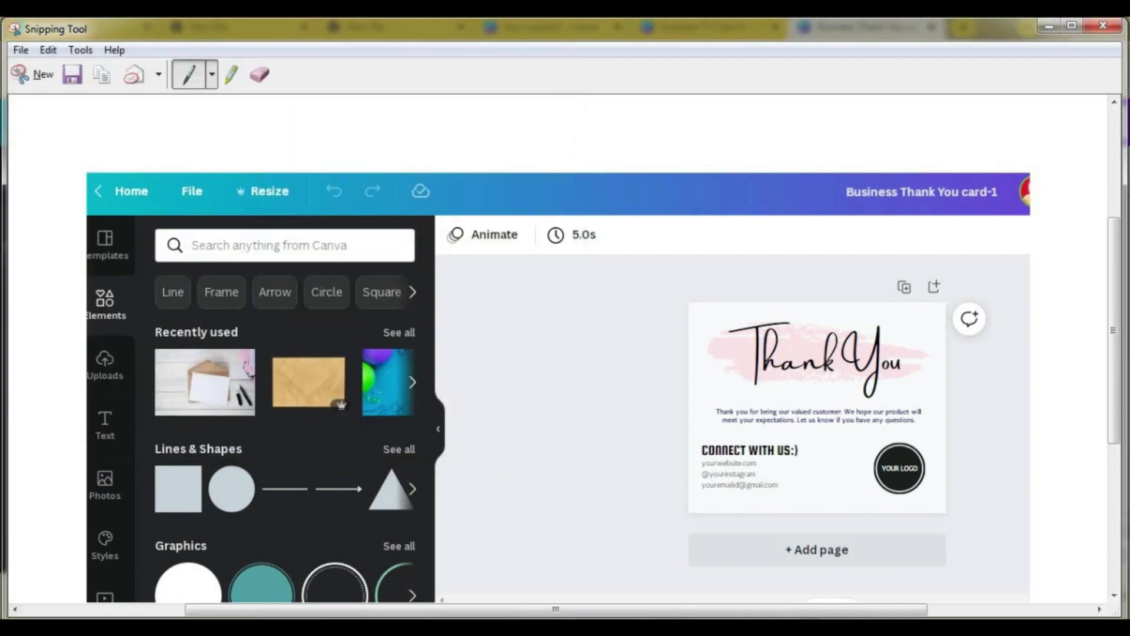
{"action": "left_click", "coordinate": [1103, 25]}
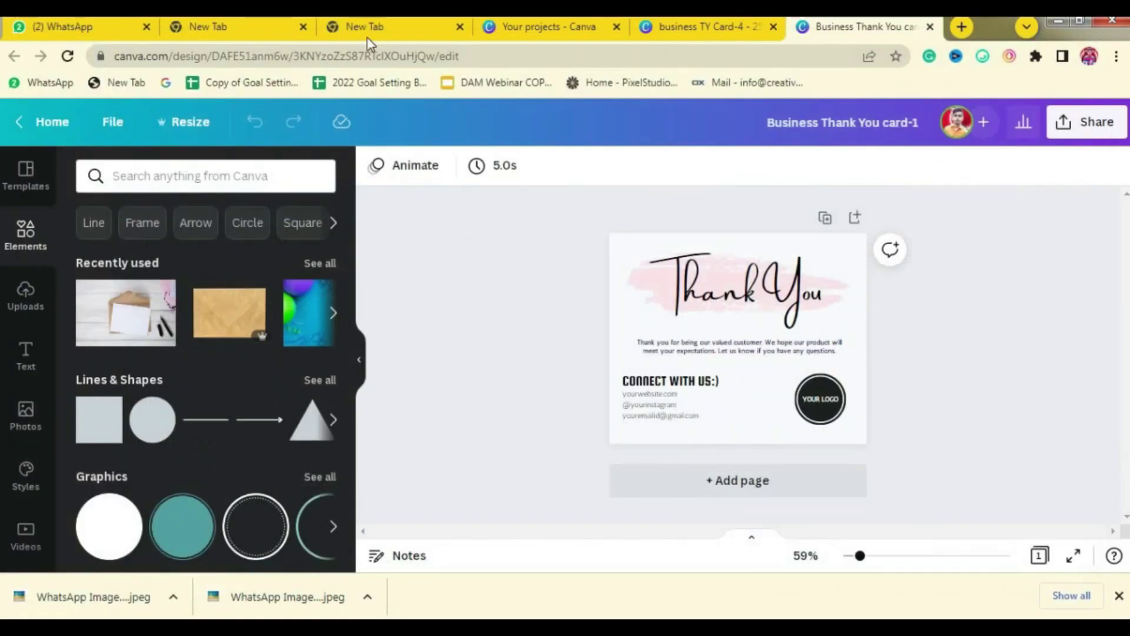
Step: Upload work process.PNG from the computer as the answer to the process pictures question
{"action": "left_click", "coordinate": [262, 570]}
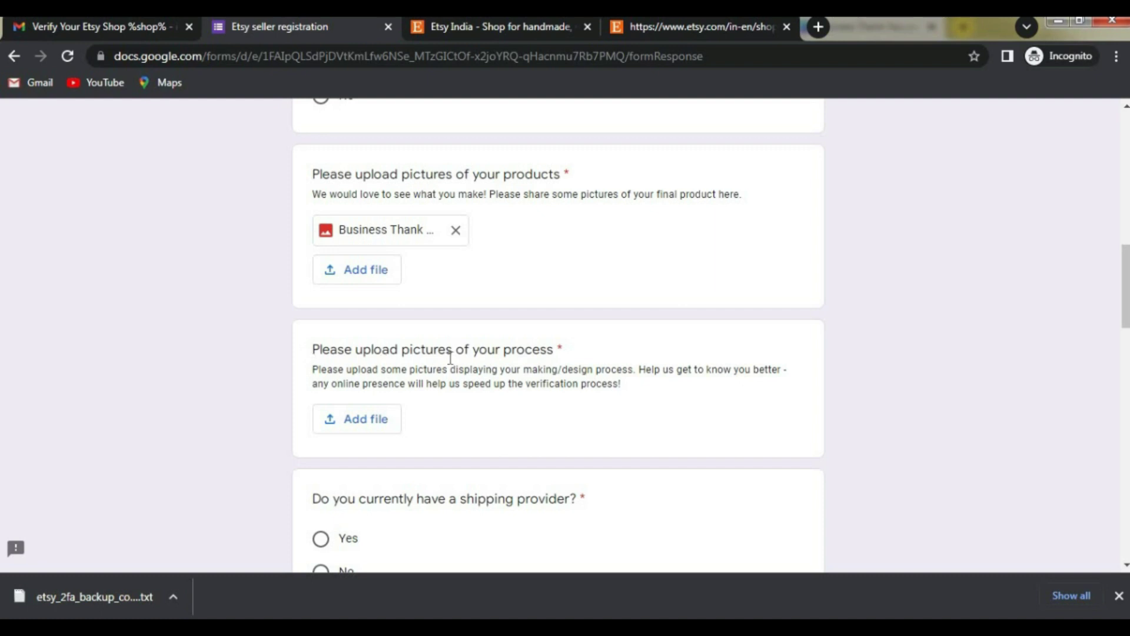
{"action": "left_click_drag", "start_coordinate": [313, 350], "coordinate": [554, 348]}
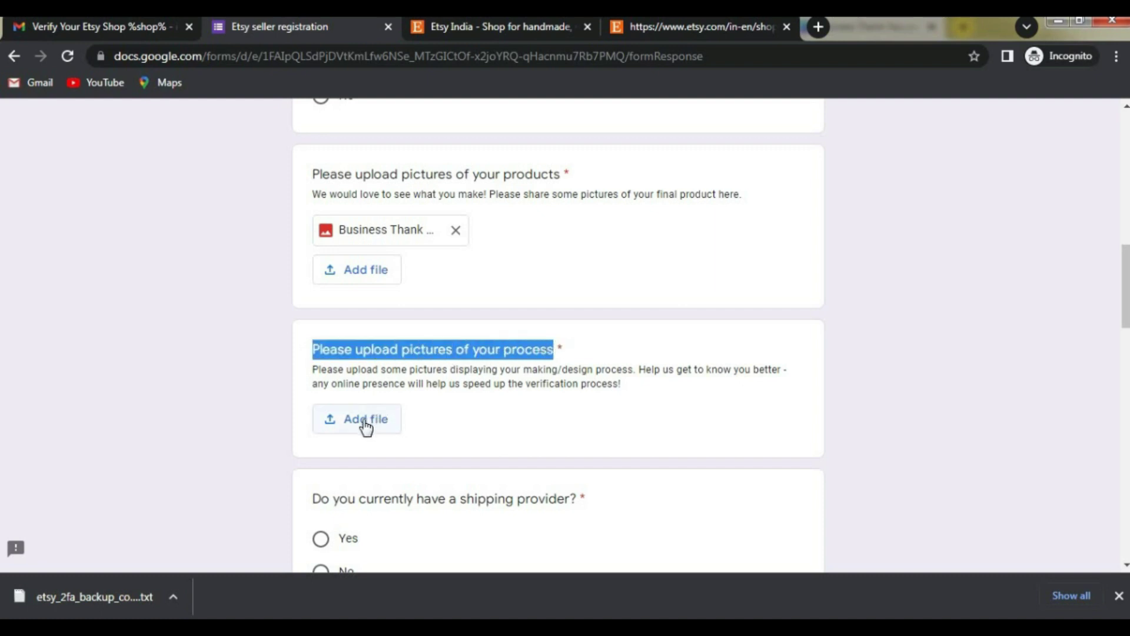
{"action": "left_click", "coordinate": [363, 419]}
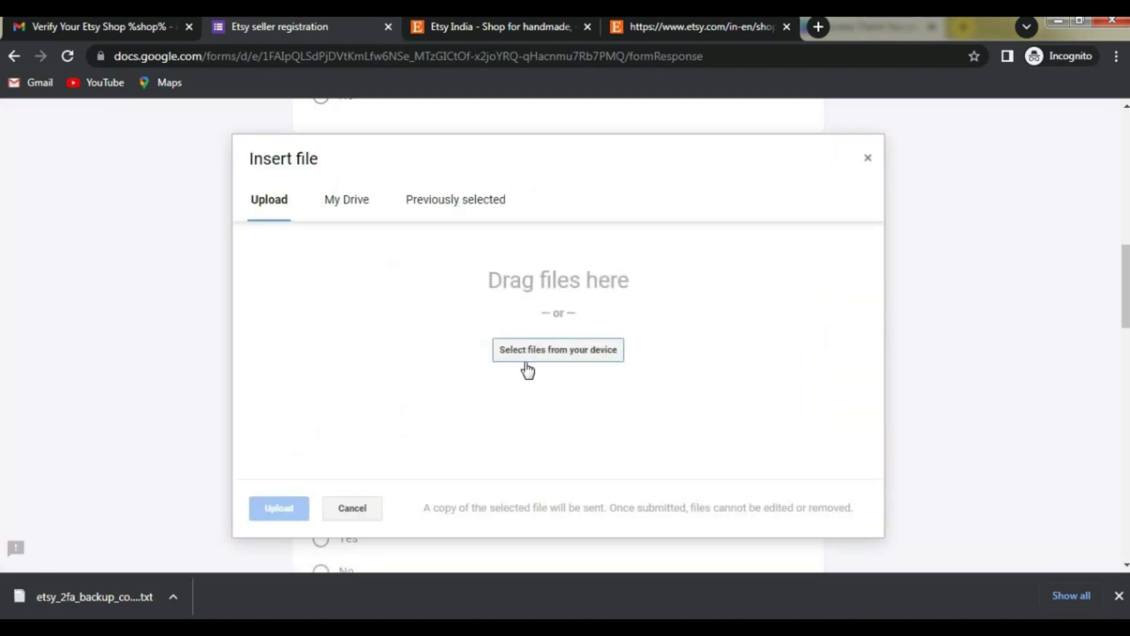
{"action": "left_click", "coordinate": [533, 364]}
{"action": "type", "text": "work"}
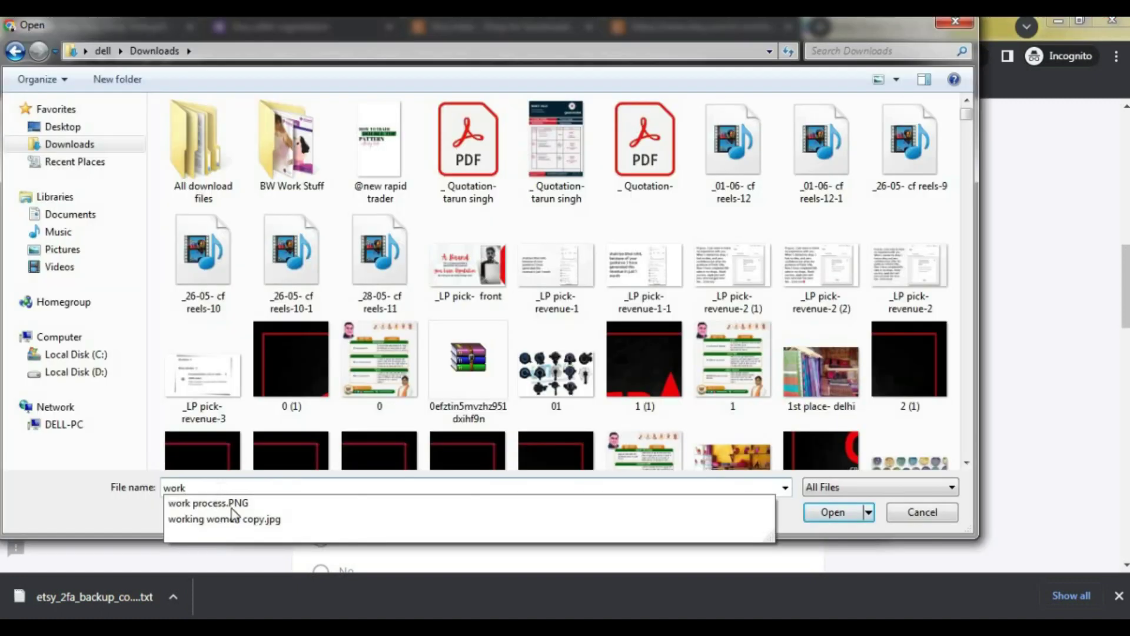
{"action": "left_click", "coordinate": [245, 503]}
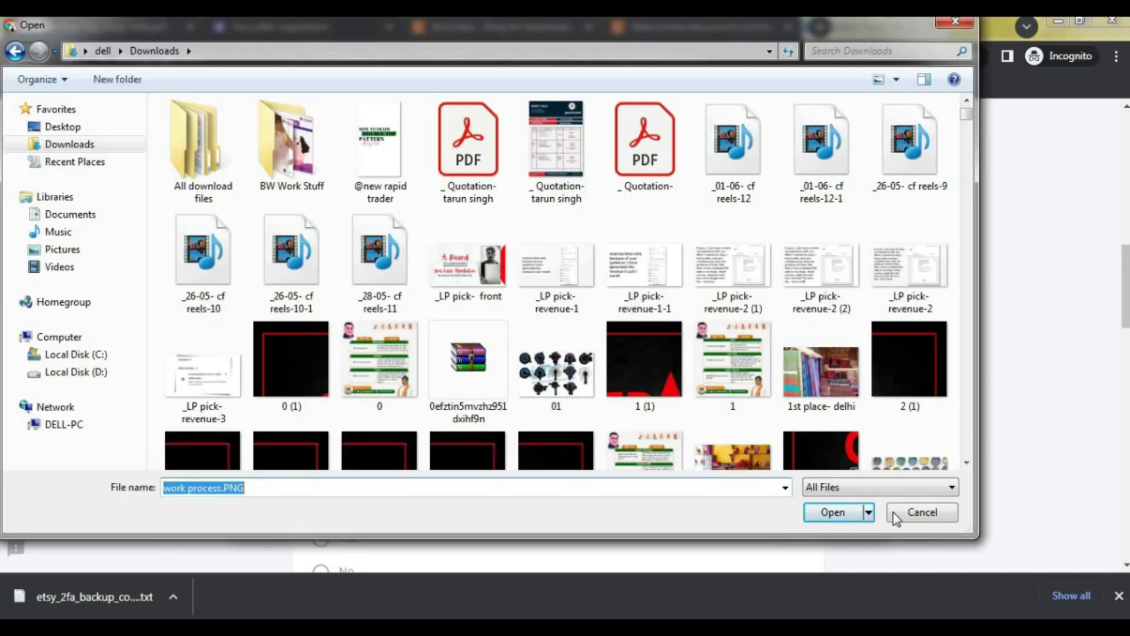
{"action": "left_click", "coordinate": [832, 512]}
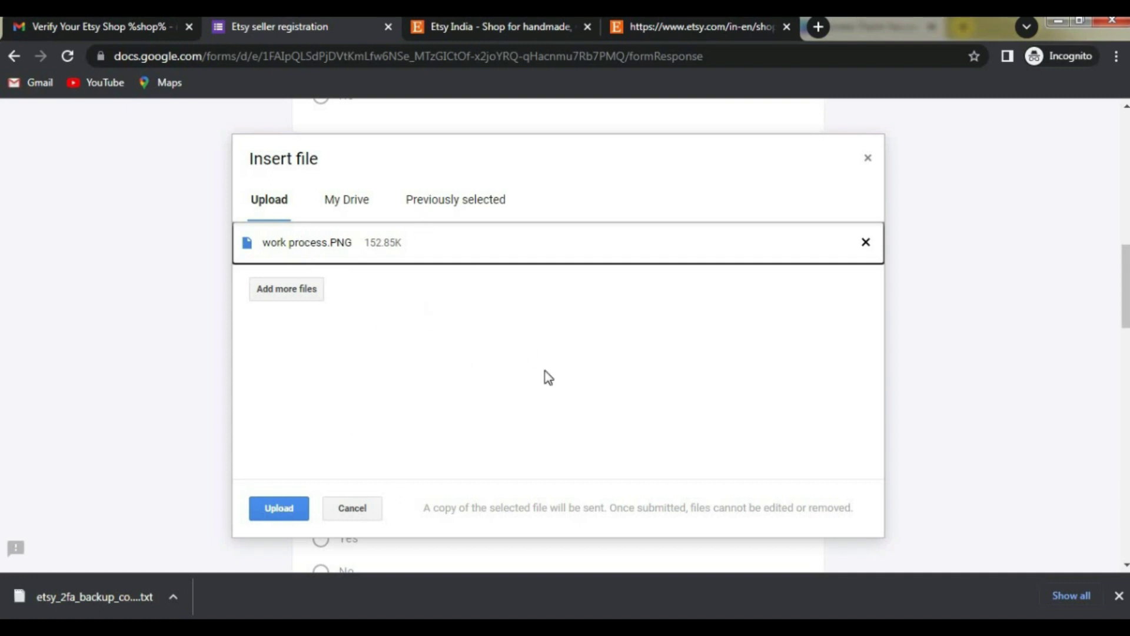
{"action": "left_click", "coordinate": [271, 508]}
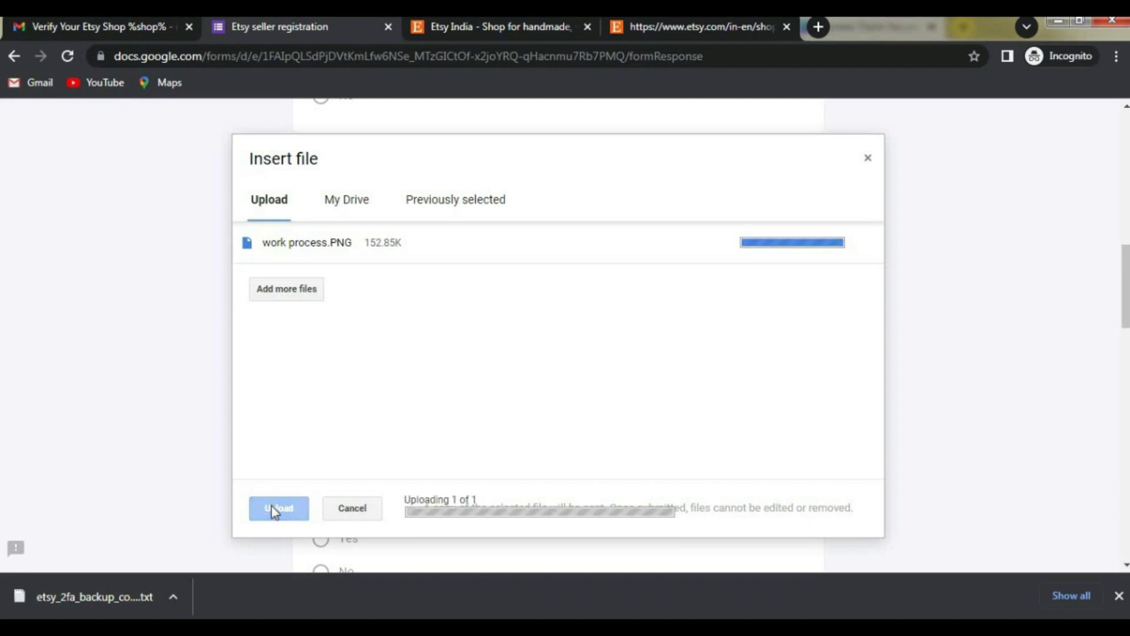
{"action": "scroll", "coordinate": [641, 406], "scroll_direction": "down", "scroll_amount": 3}
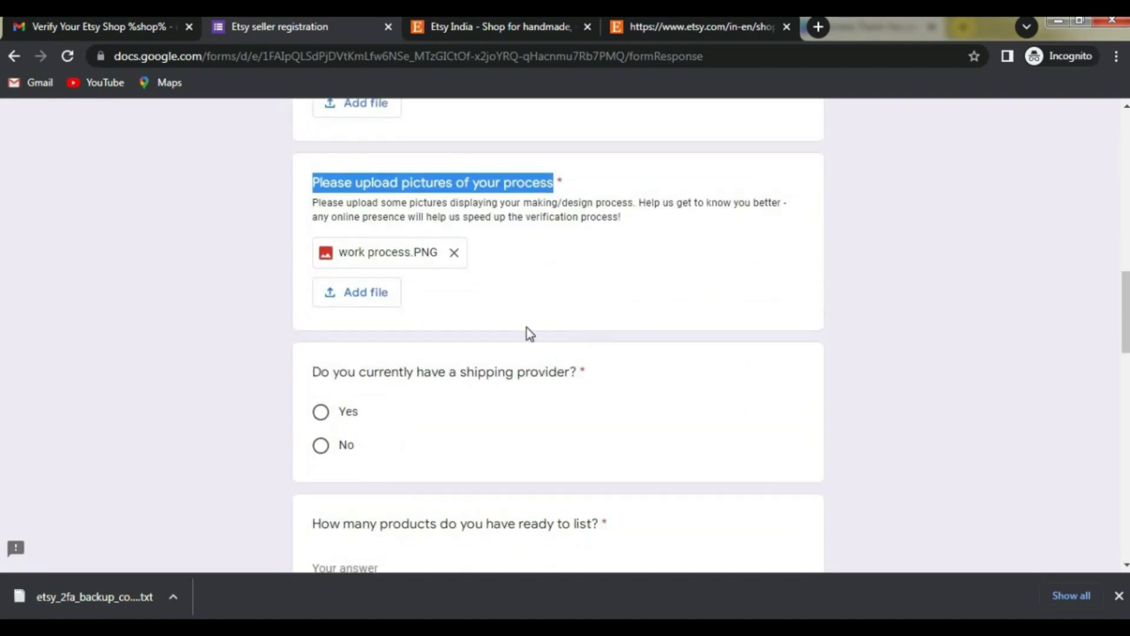
Step: Answer No for having a shipping provider and 8 for products ready
{"action": "left_click_drag", "start_coordinate": [306, 374], "coordinate": [580, 373]}
{"action": "left_click", "coordinate": [493, 372]}
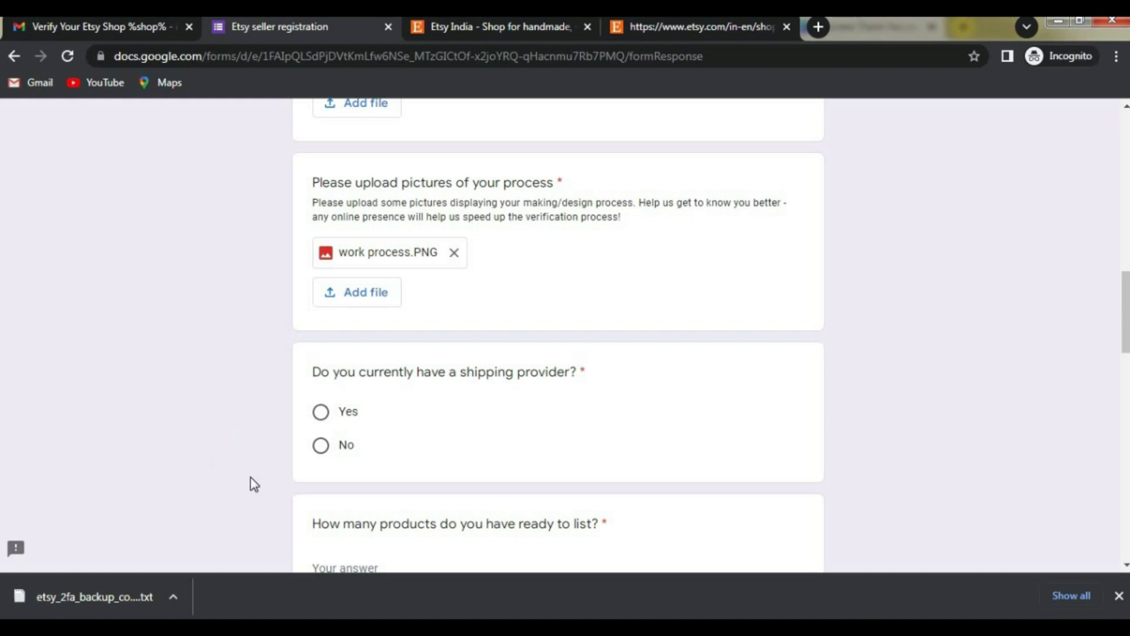
{"action": "left_click", "coordinate": [321, 445]}
{"action": "scroll", "coordinate": [465, 407], "scroll_direction": "down", "scroll_amount": 2}
{"action": "scroll", "coordinate": [449, 393], "scroll_direction": "down", "scroll_amount": 2}
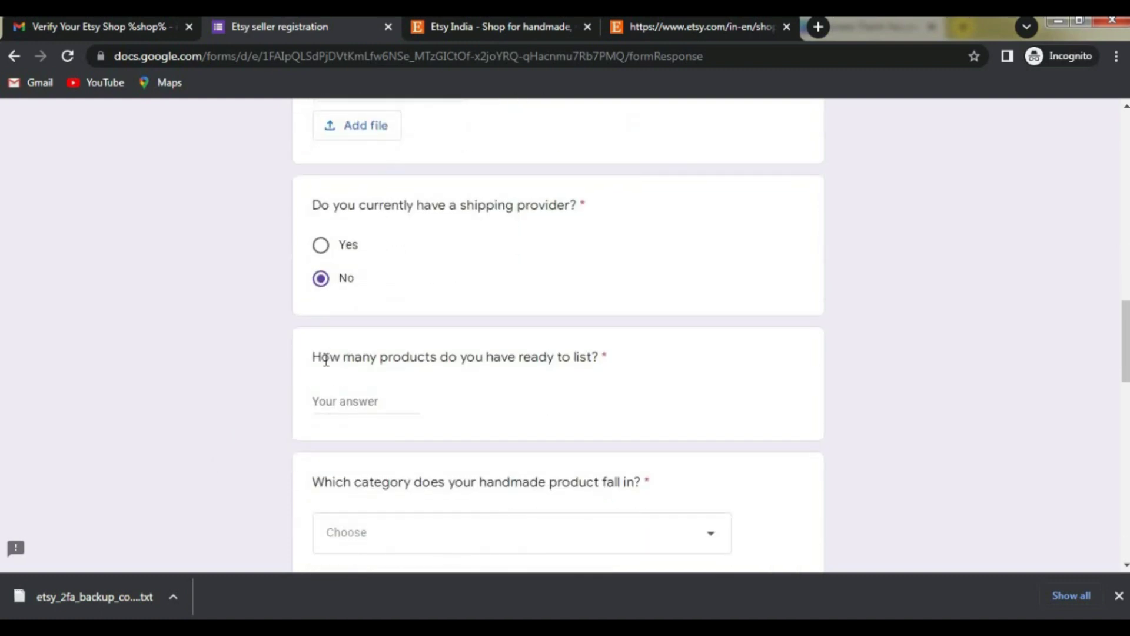
{"action": "left_click", "coordinate": [341, 404]}
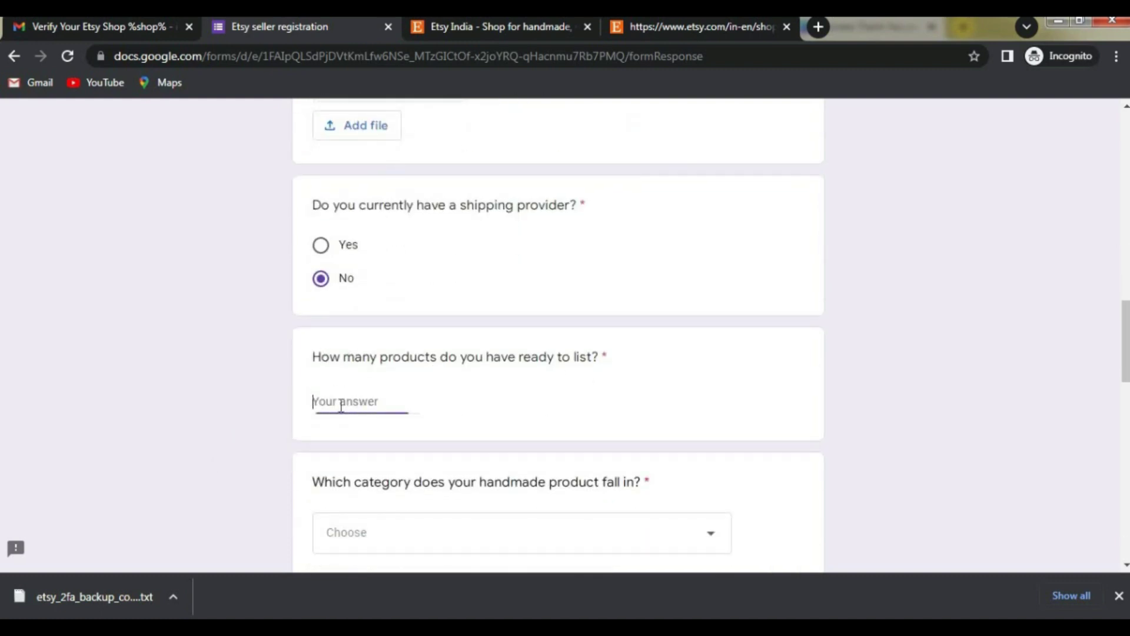
{"action": "type", "text": "8"}
{"action": "left_click", "coordinate": [446, 396]}
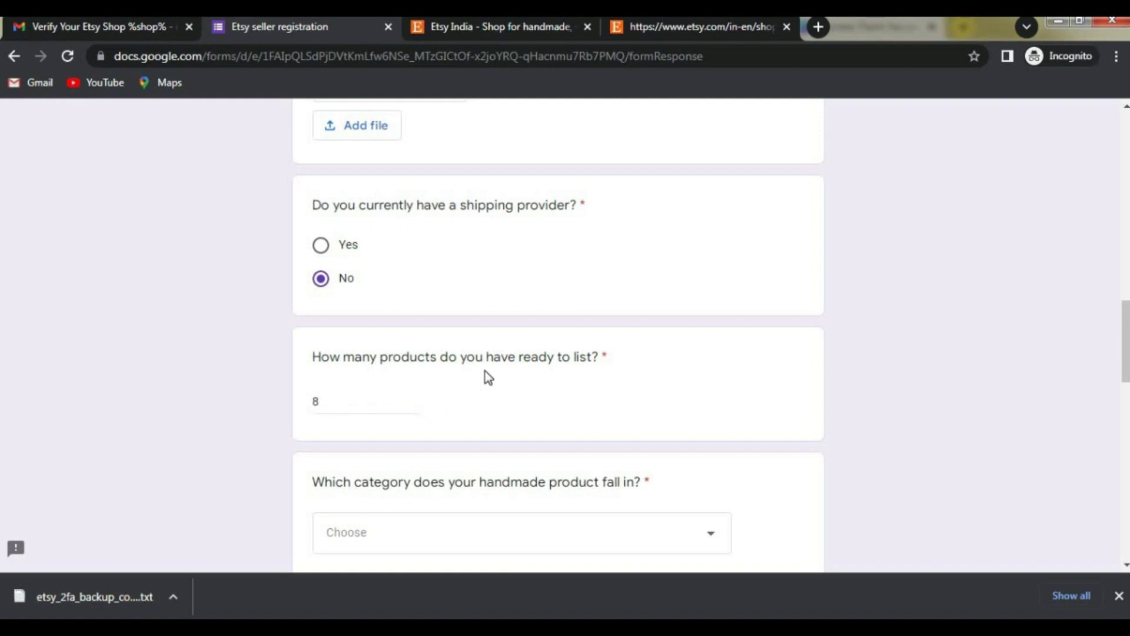
Step: Choose Art & Collectibles as the category and paste the What do you make? description
{"action": "scroll", "coordinate": [484, 374], "scroll_direction": "down", "scroll_amount": 3}
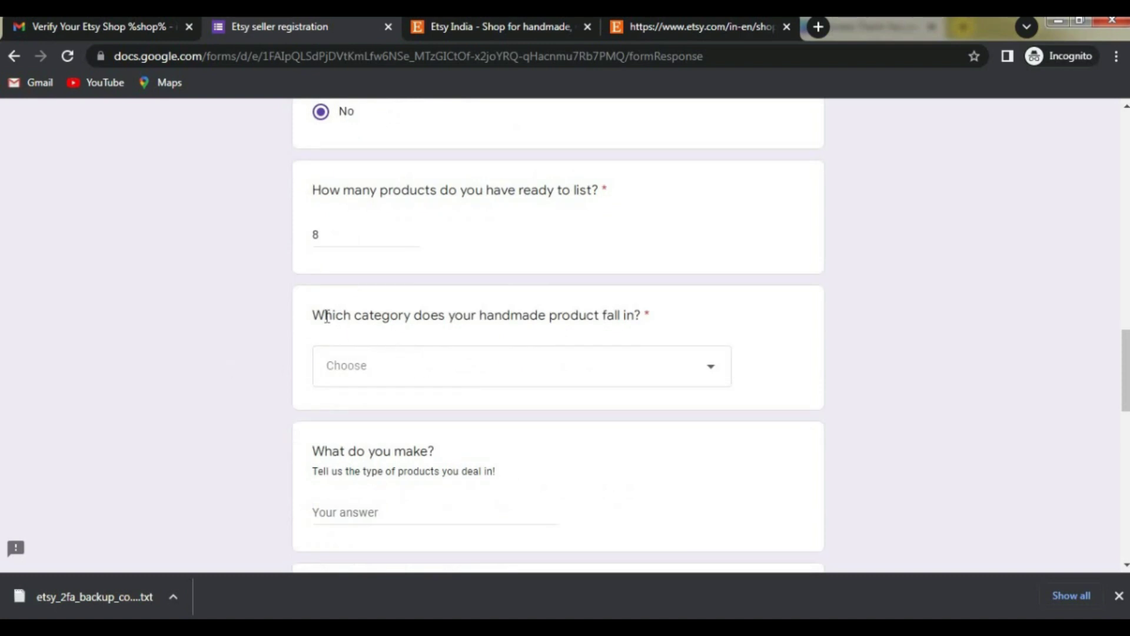
{"action": "left_click", "coordinate": [701, 378]}
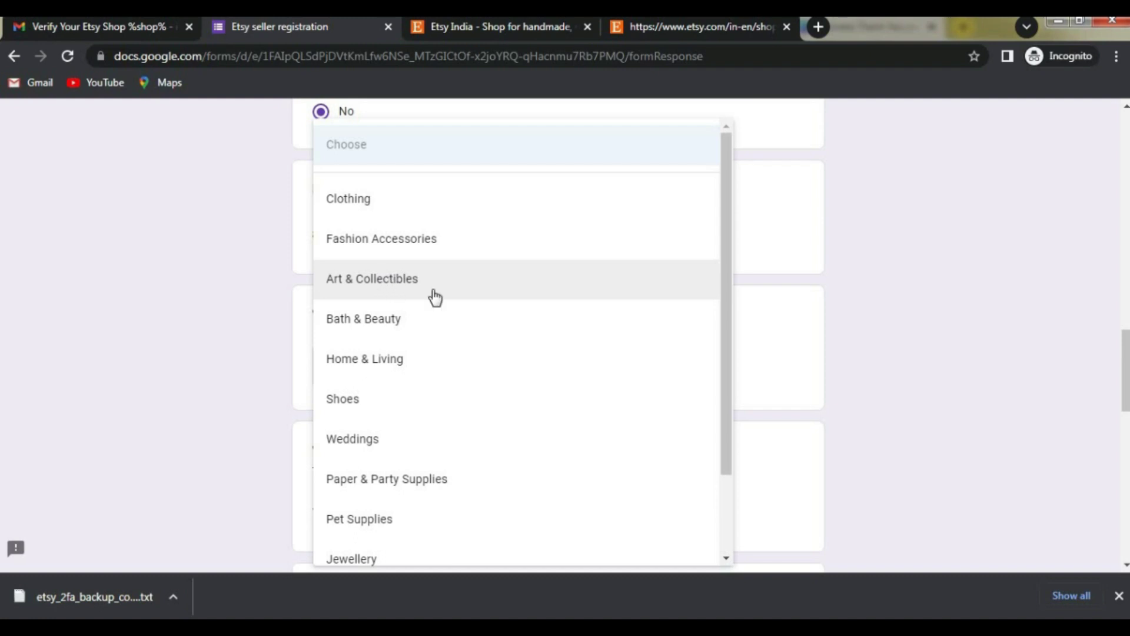
{"action": "left_click", "coordinate": [388, 288]}
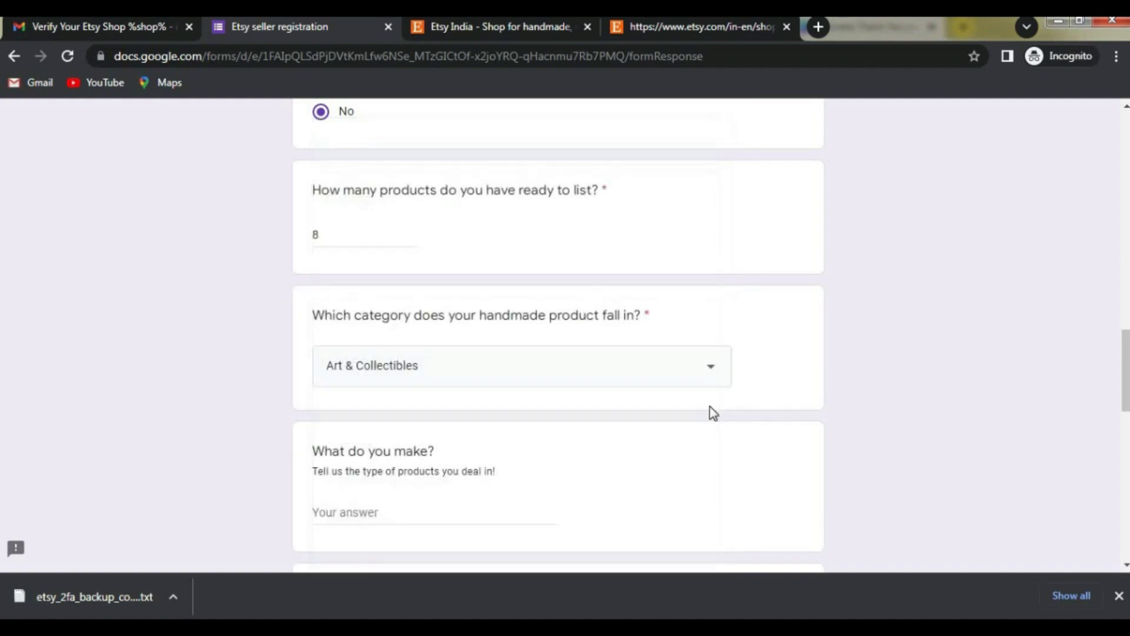
{"action": "scroll", "coordinate": [497, 383], "scroll_direction": "down", "scroll_amount": 3}
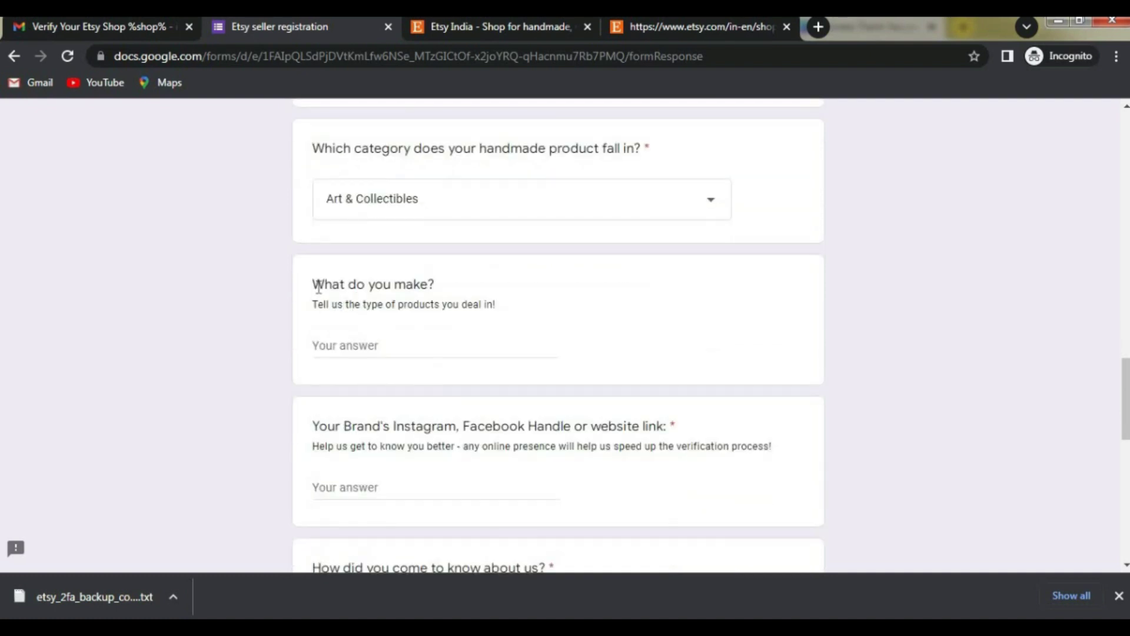
{"action": "triple_click", "coordinate": [432, 284]}
{"action": "left_click", "coordinate": [413, 285]}
{"action": "left_click", "coordinate": [374, 346]}
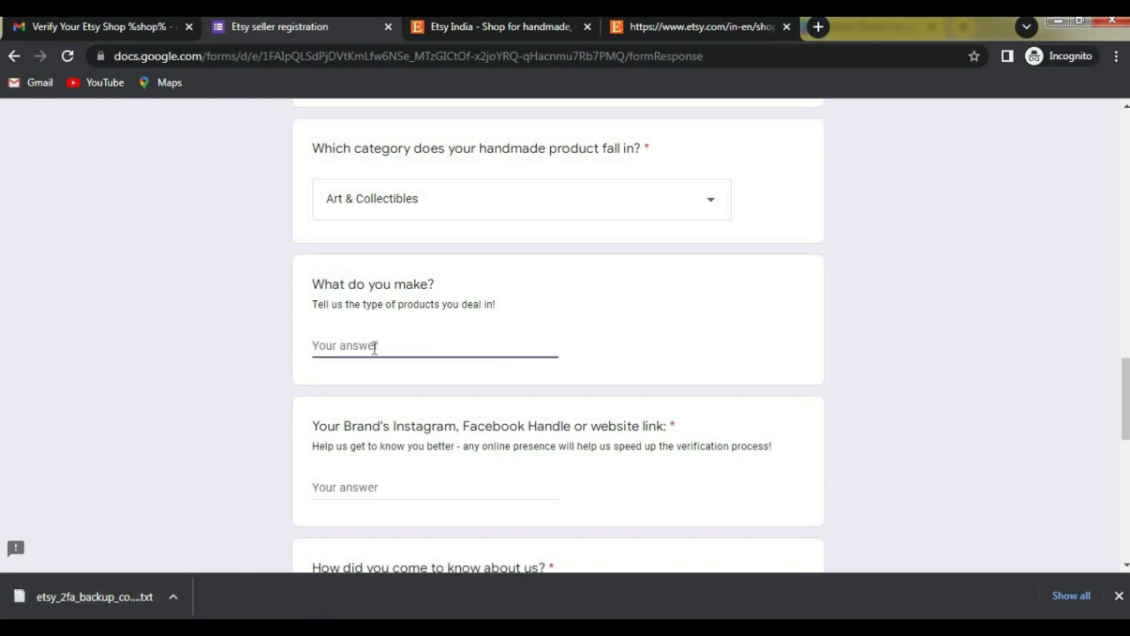
{"action": "key", "text": "ctrl+v"}
{"action": "left_click", "coordinate": [407, 363]}
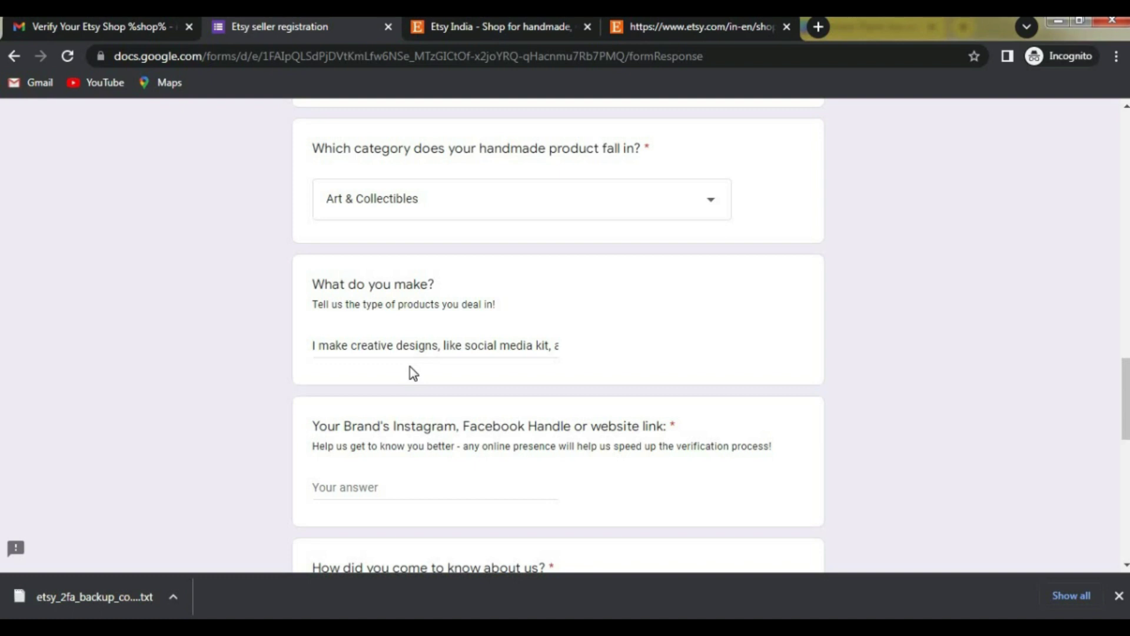
Step: Paste the brand's Instagram link into the brand link question
{"action": "scroll", "coordinate": [435, 369], "scroll_direction": "down", "scroll_amount": 2}
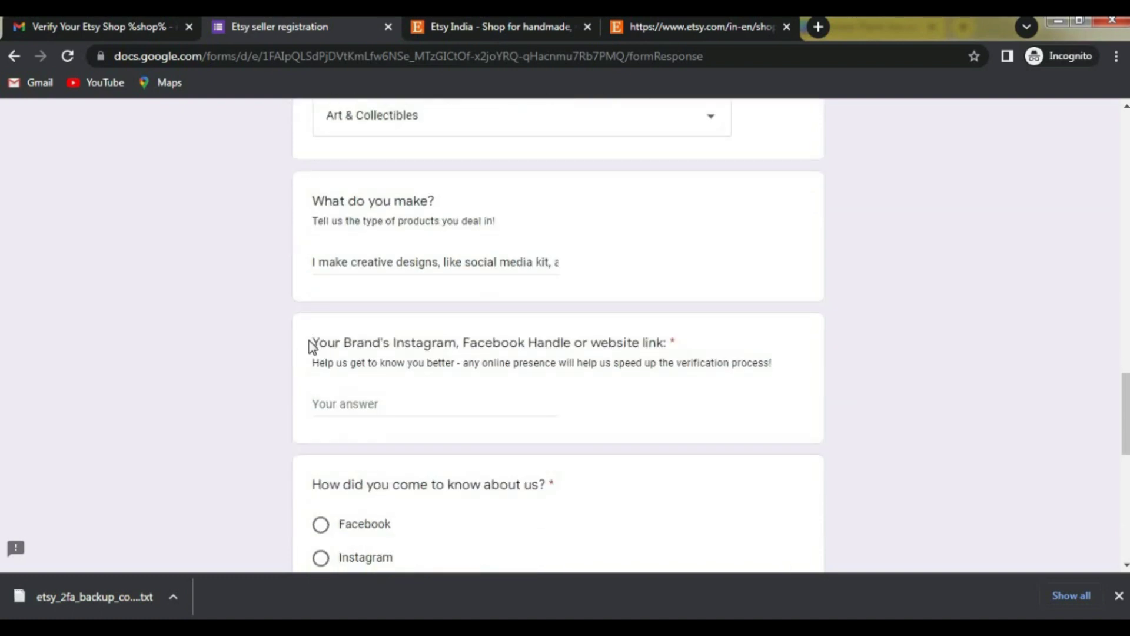
{"action": "left_click_drag", "start_coordinate": [312, 342], "coordinate": [526, 342]}
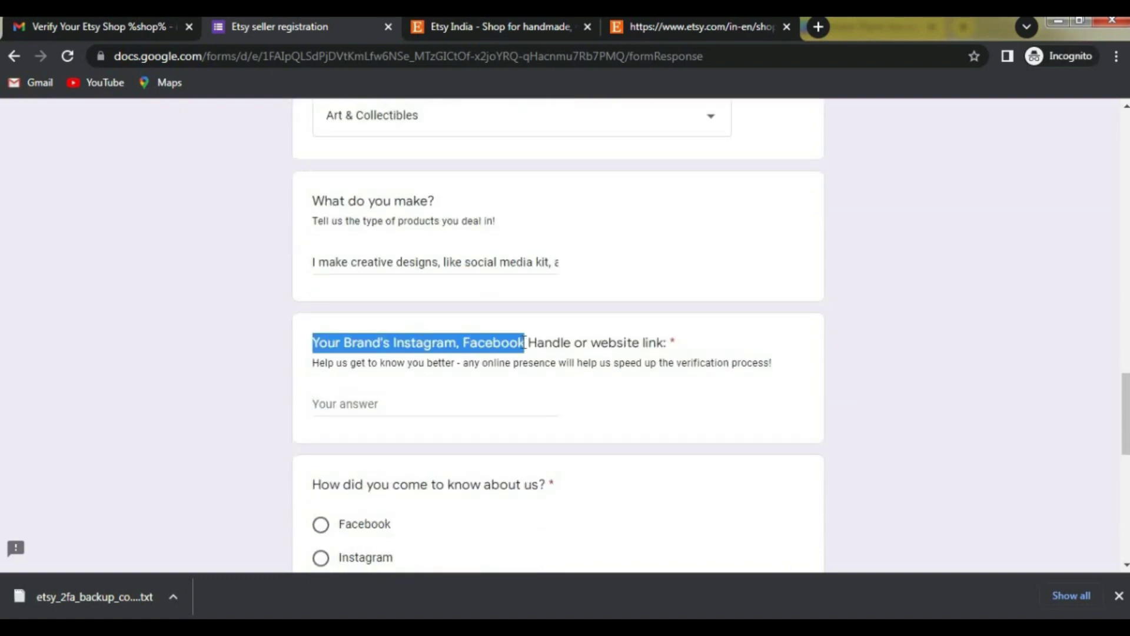
{"action": "left_click", "coordinate": [345, 333]}
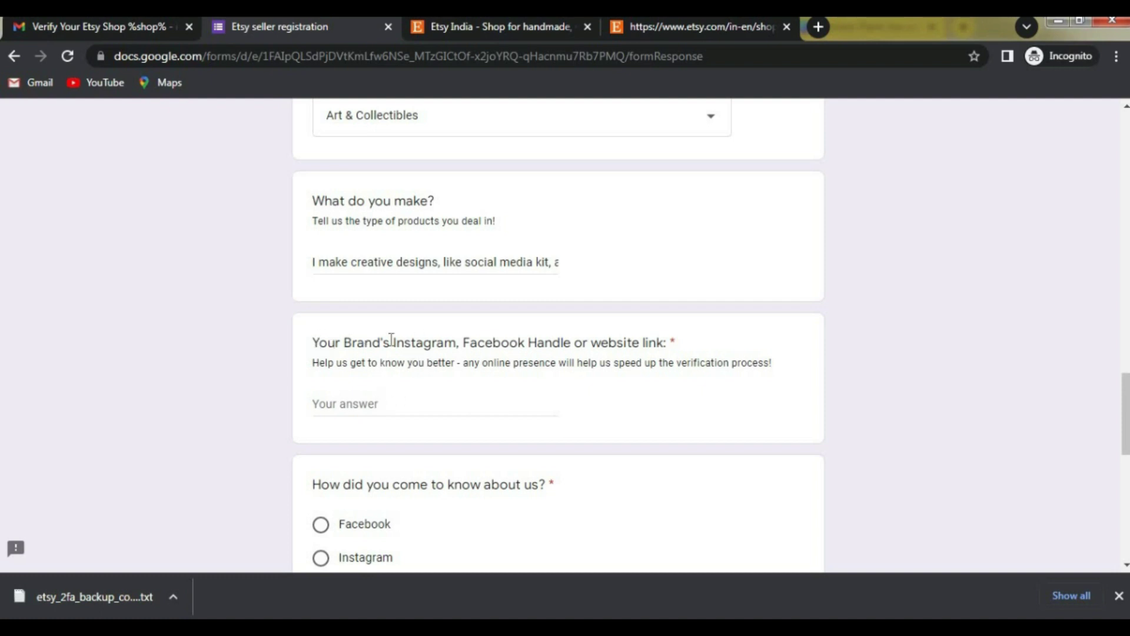
{"action": "left_click_drag", "start_coordinate": [391, 336], "coordinate": [479, 342]}
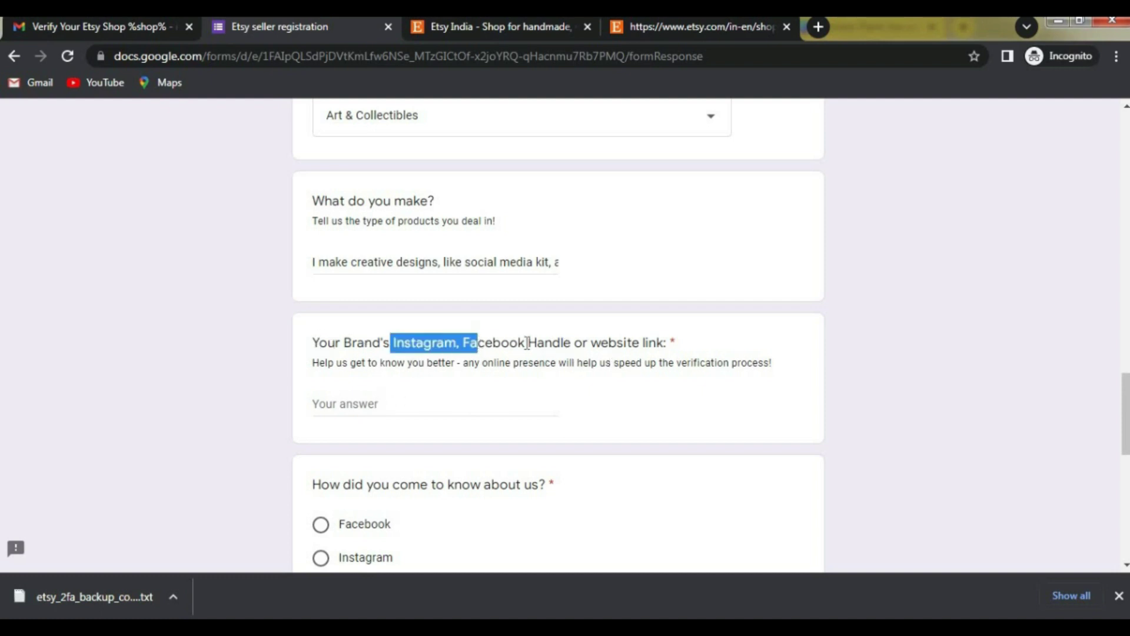
{"action": "left_click", "coordinate": [497, 344]}
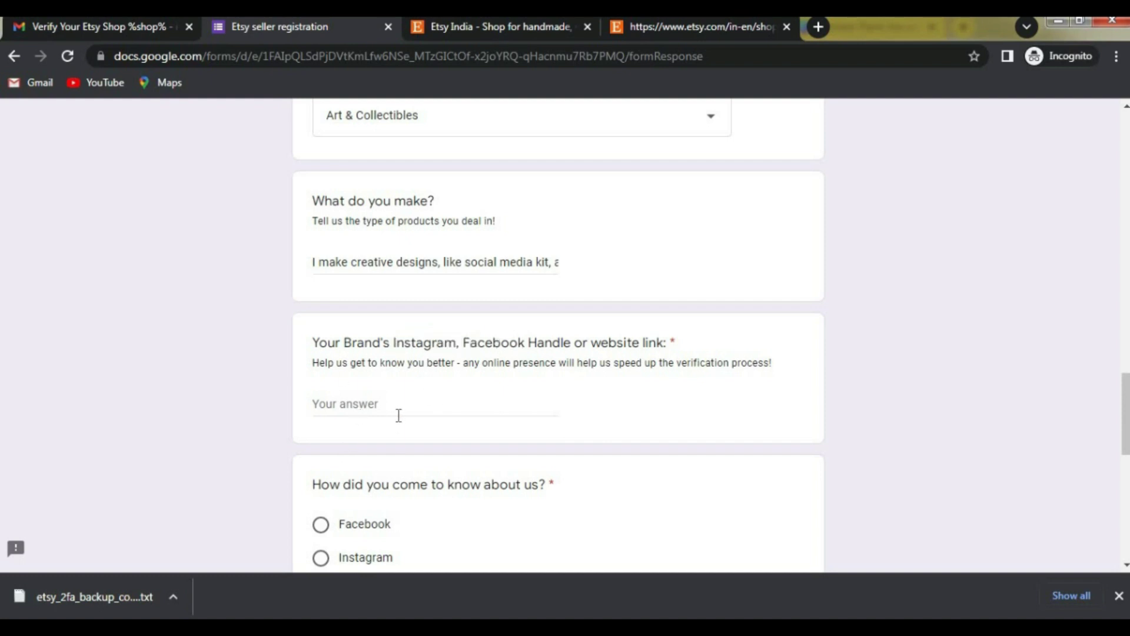
{"action": "left_click_drag", "start_coordinate": [392, 342], "coordinate": [472, 342]}
{"action": "left_click", "coordinate": [391, 343]}
{"action": "left_click", "coordinate": [376, 401]}
{"action": "type", "text": "https://instagram.com/sufiyan_international?igshid=YmMyMTA2M2Y="}
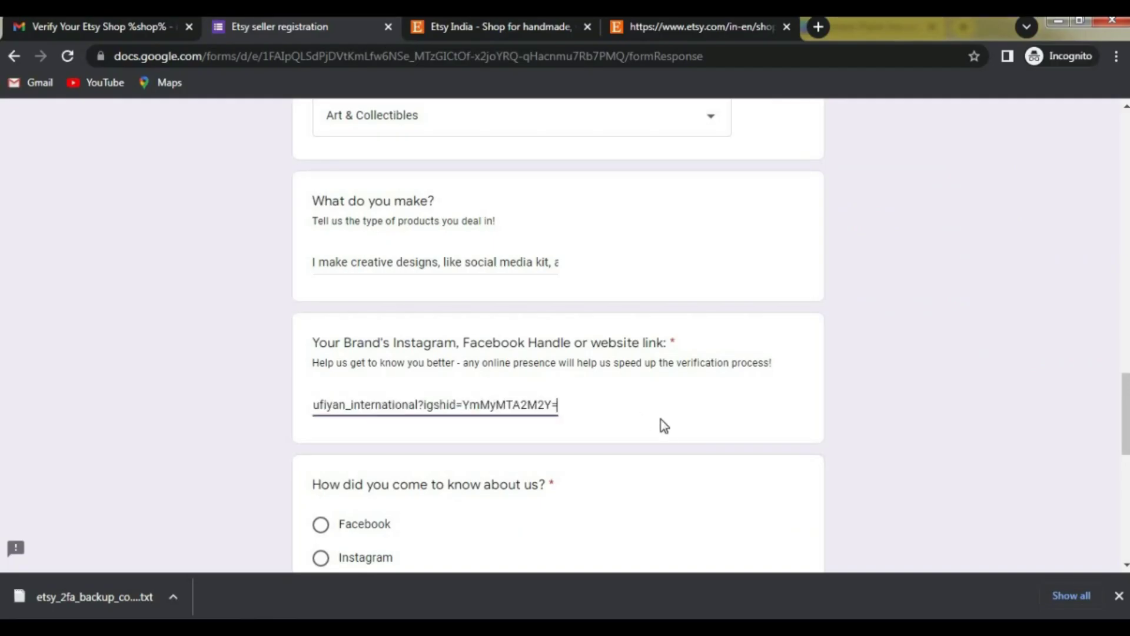
{"action": "left_click", "coordinate": [636, 424]}
Step: Choose Seller Referral for how you heard about Etsy and submit the form
{"action": "scroll", "coordinate": [446, 396], "scroll_direction": "down", "scroll_amount": 1}
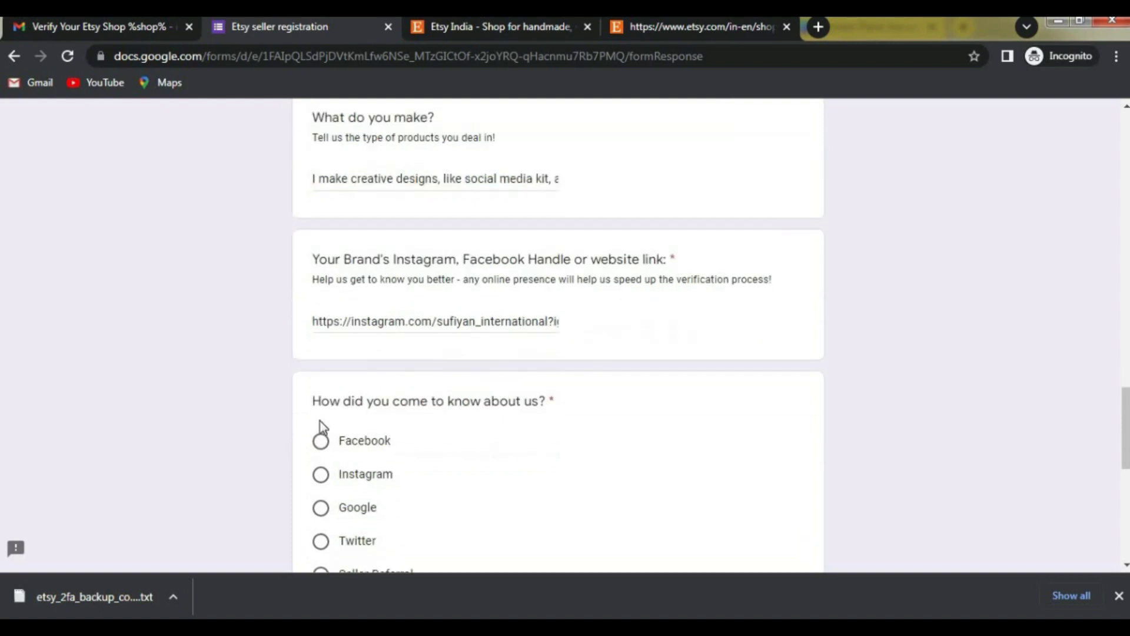
{"action": "left_click_drag", "start_coordinate": [312, 402], "coordinate": [555, 400]}
{"action": "left_click", "coordinate": [471, 406]}
{"action": "scroll", "coordinate": [339, 409], "scroll_direction": "down", "scroll_amount": 2}
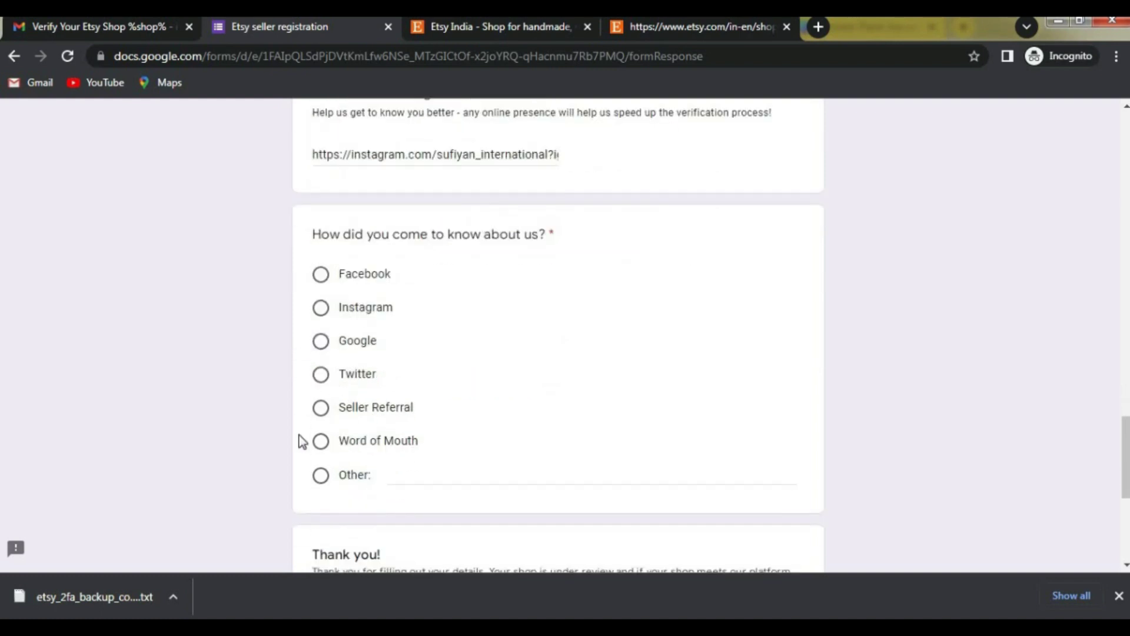
{"action": "left_click", "coordinate": [321, 407]}
{"action": "scroll", "coordinate": [383, 432], "scroll_direction": "down", "scroll_amount": 1}
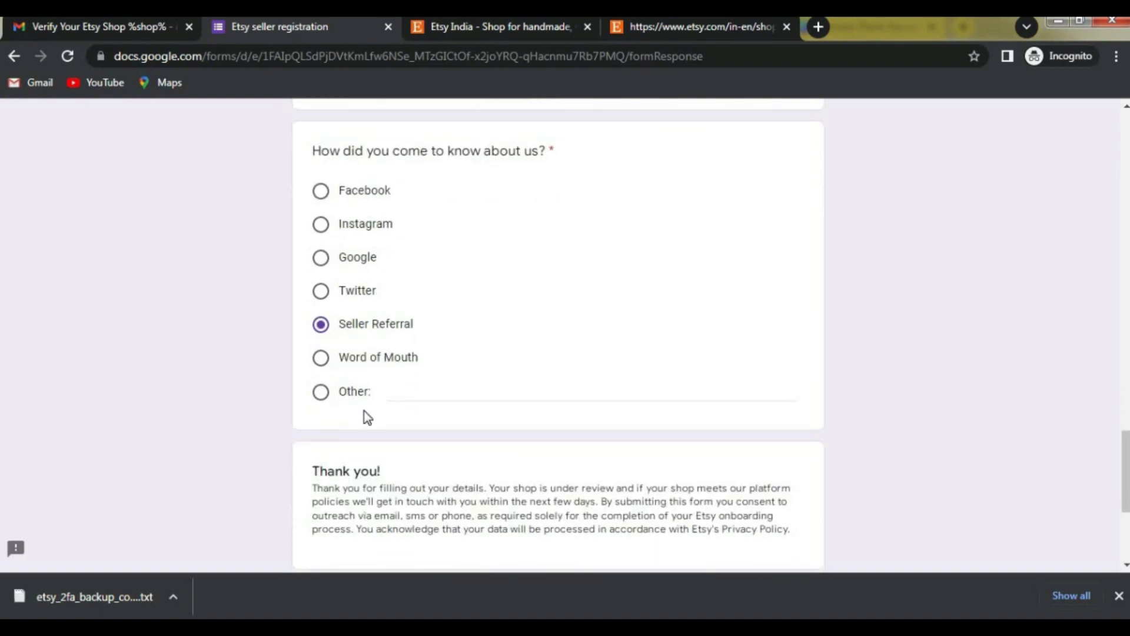
{"action": "scroll", "coordinate": [377, 406], "scroll_direction": "down", "scroll_amount": 1}
{"action": "scroll", "coordinate": [404, 416], "scroll_direction": "down", "scroll_amount": 2}
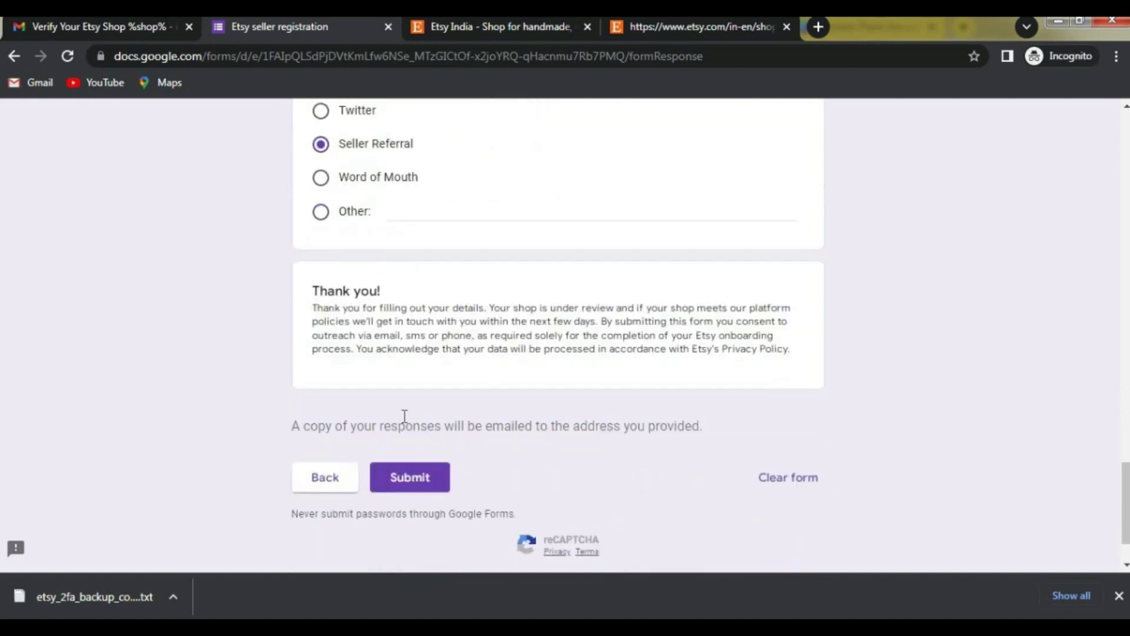
{"action": "left_click", "coordinate": [421, 411]}
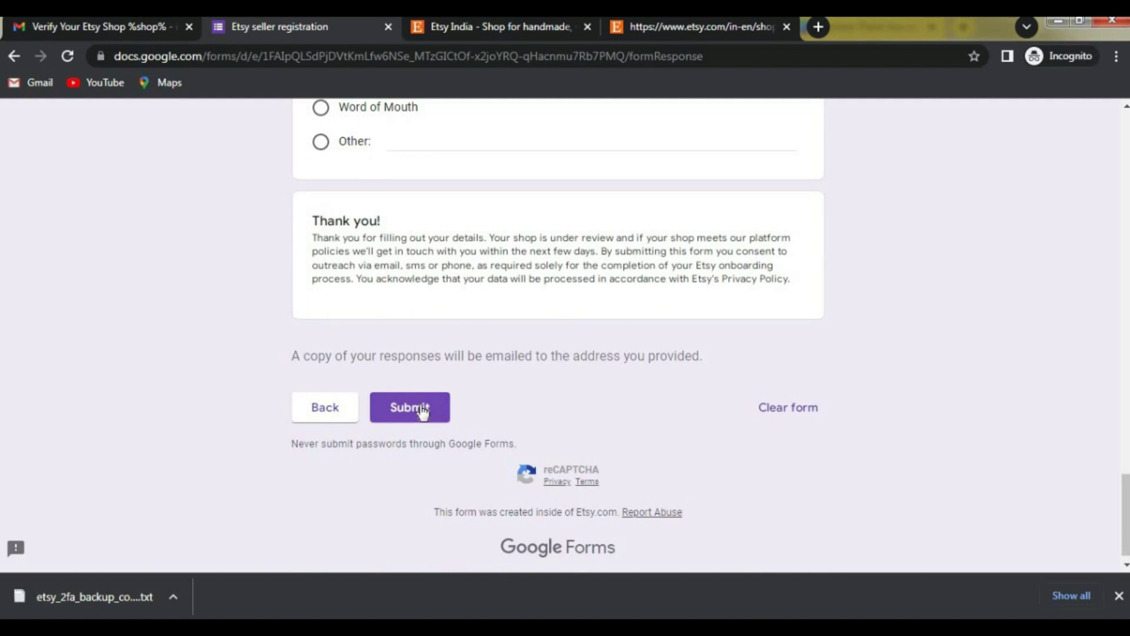
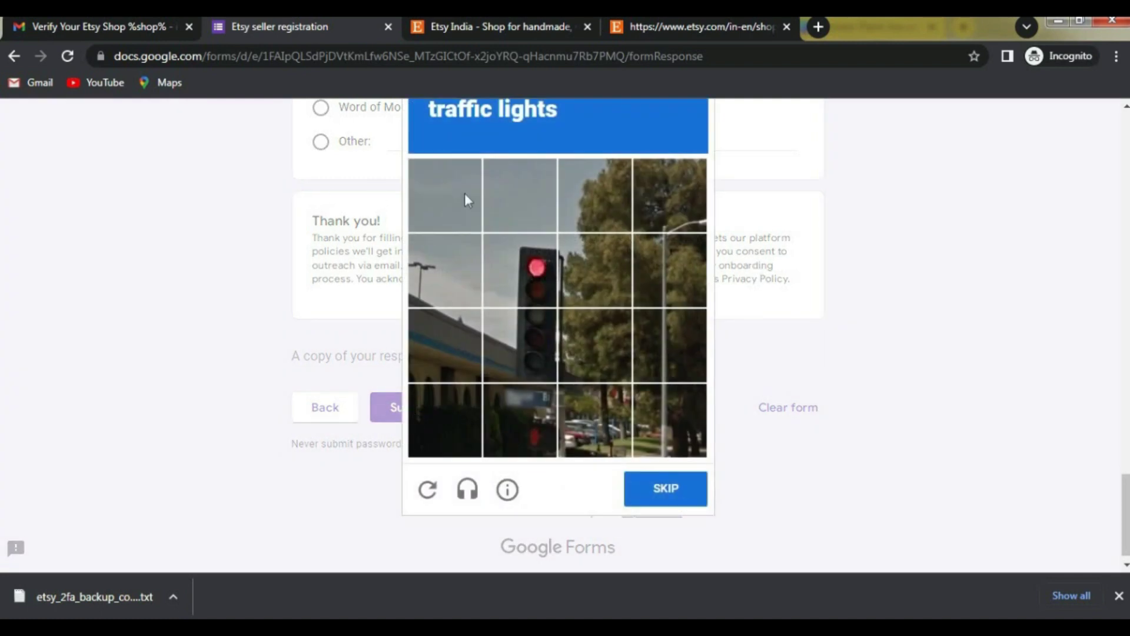
Step: Select the three traffic-light tiles and verify, then select two bicycle tiles in the next round
{"action": "left_click", "coordinate": [521, 274]}
{"action": "left_click", "coordinate": [567, 271]}
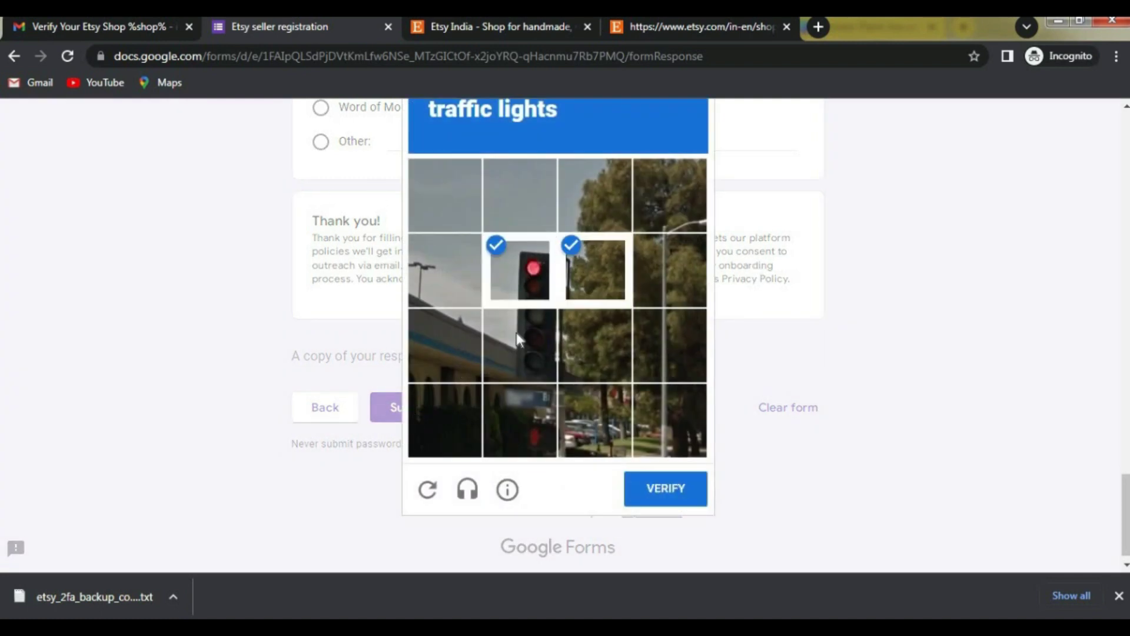
{"action": "left_click", "coordinate": [517, 332]}
{"action": "left_click", "coordinate": [667, 489]}
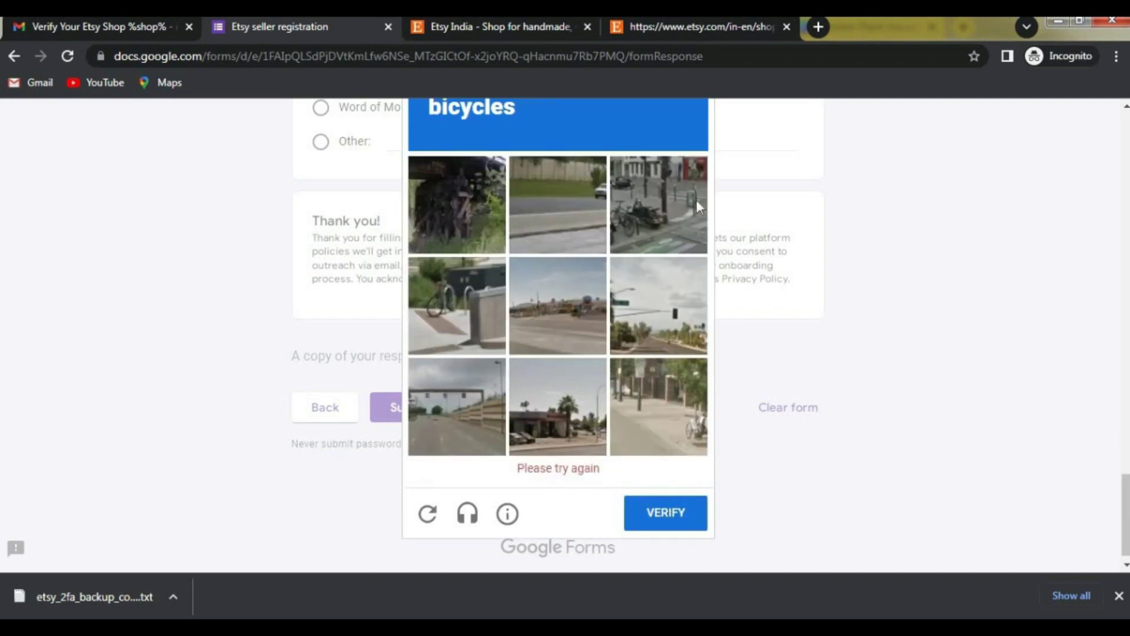
{"action": "left_click", "coordinate": [654, 207]}
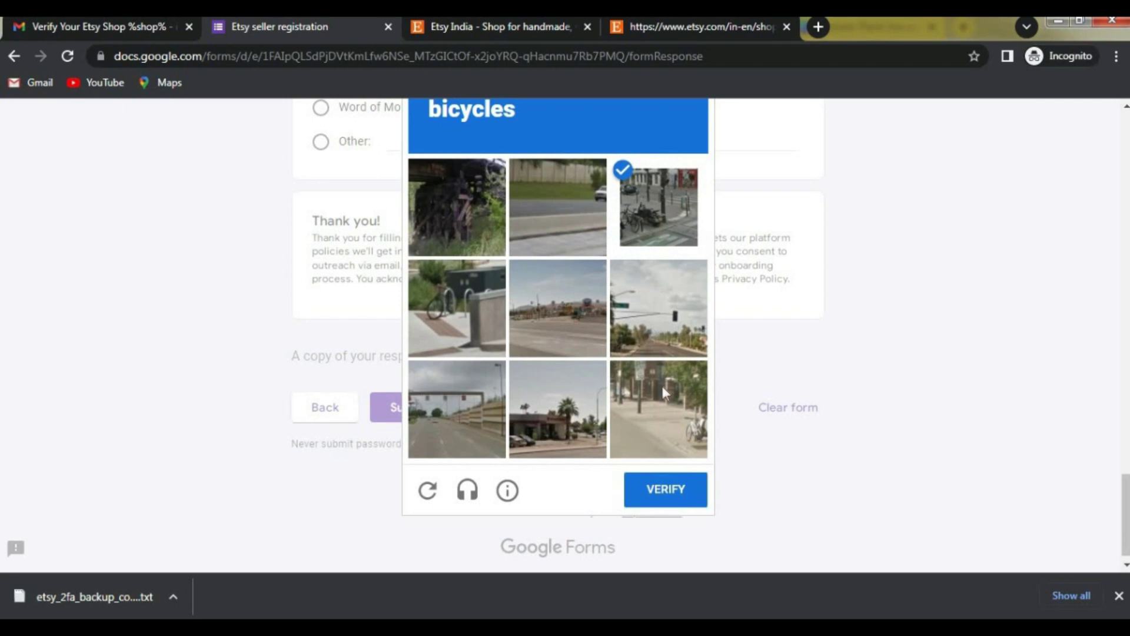
{"action": "left_click", "coordinate": [663, 419]}
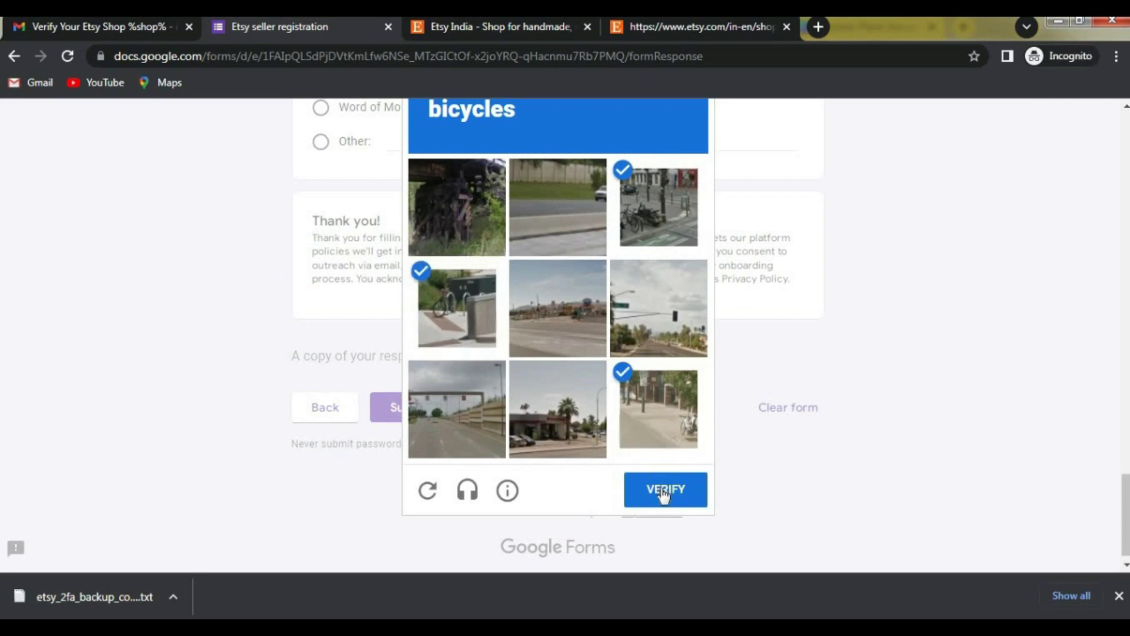